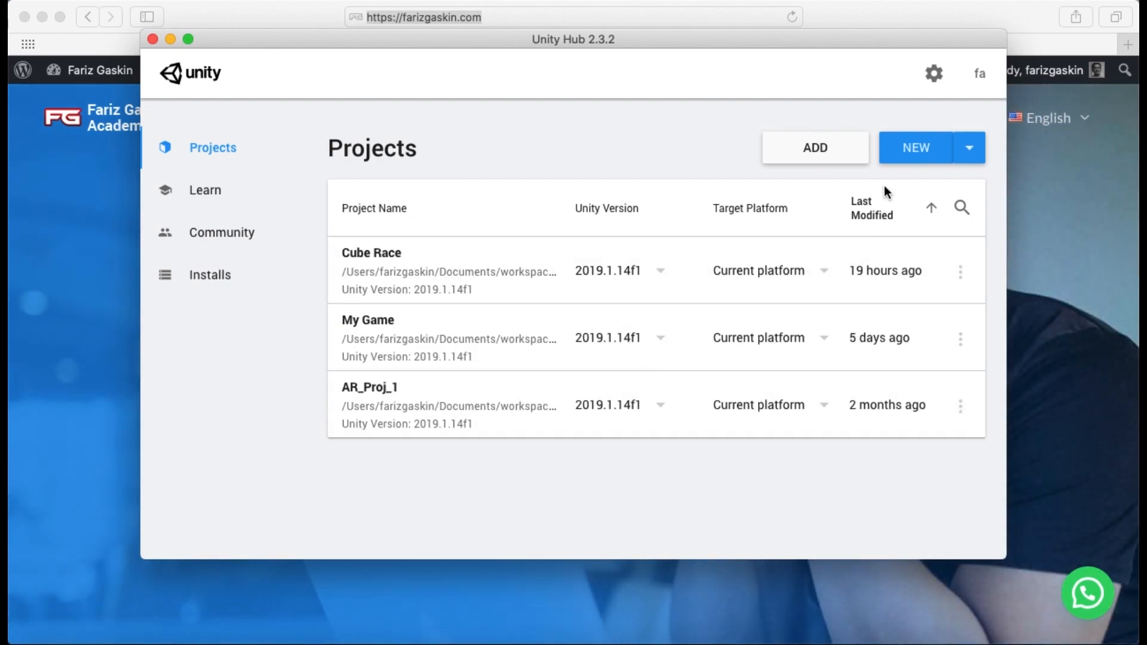
# Step: Create a new Unity project from the 3D template, named New Game Project
pyautogui.click(912, 153)
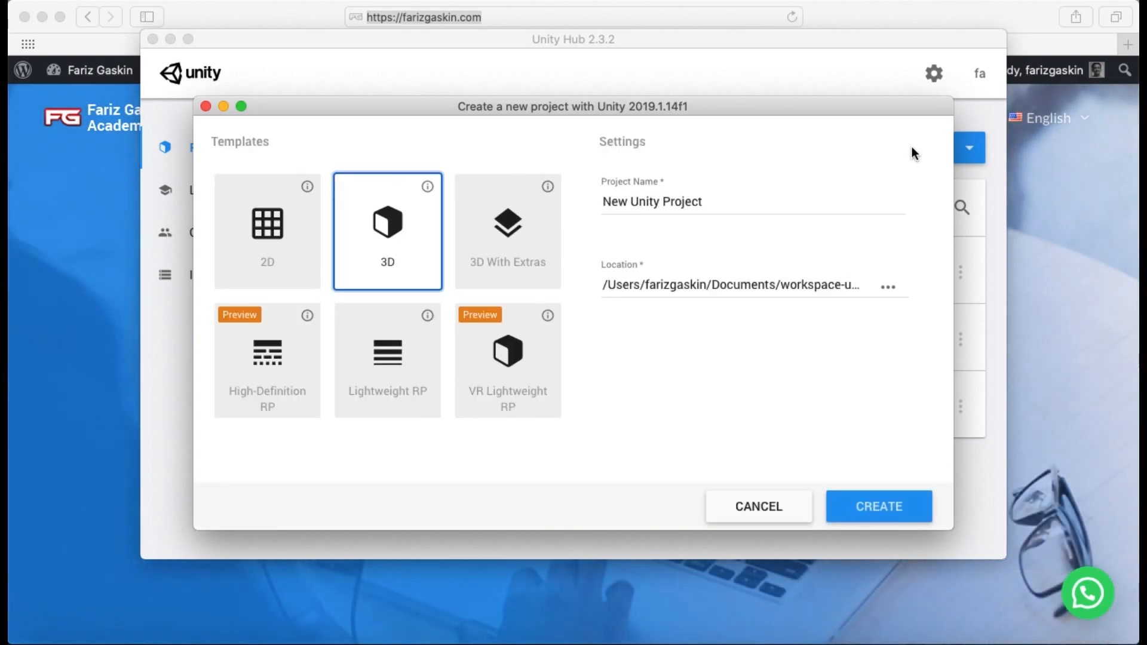
pyautogui.doubleClick(643, 201)
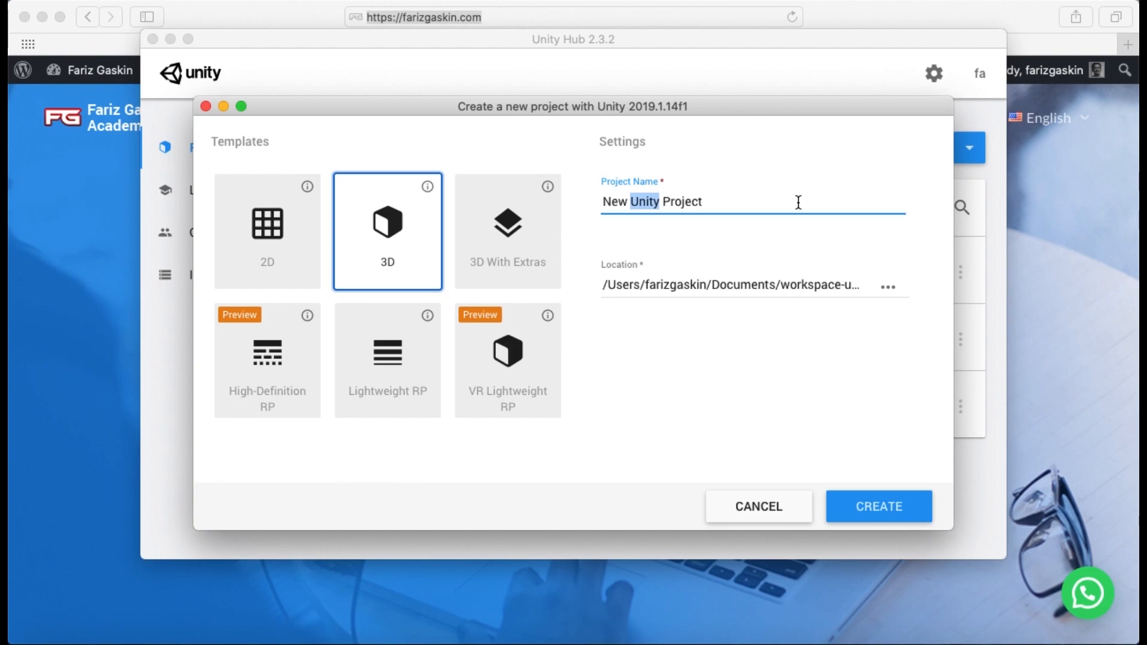
pyautogui.write('Game')
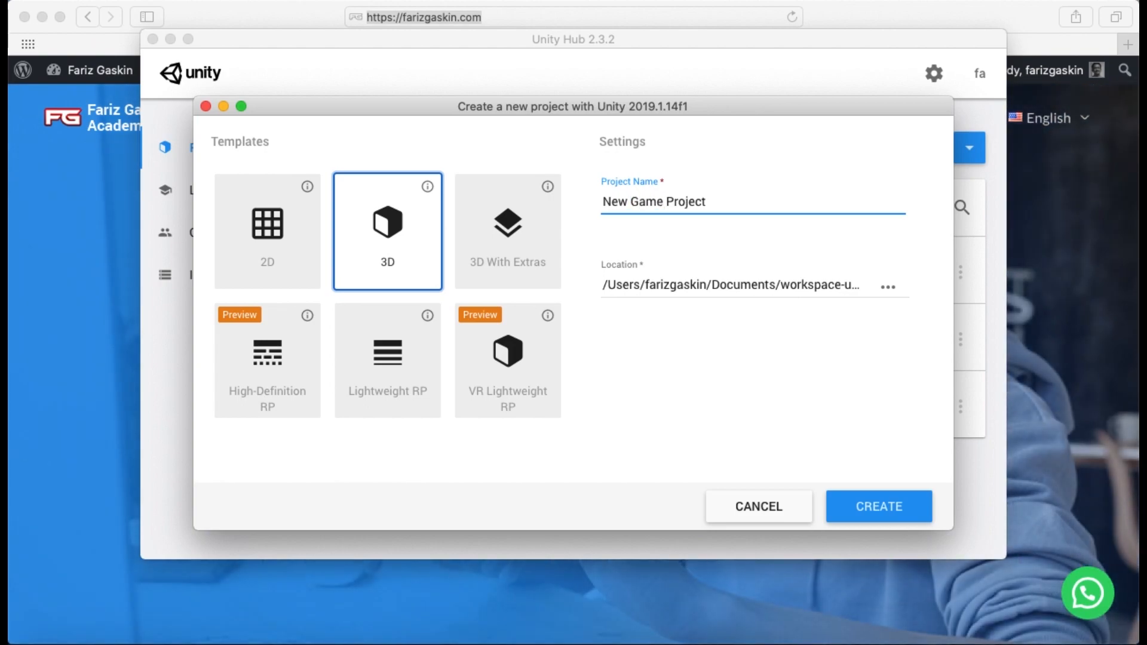
pyautogui.click(827, 200)
pyautogui.click(270, 269)
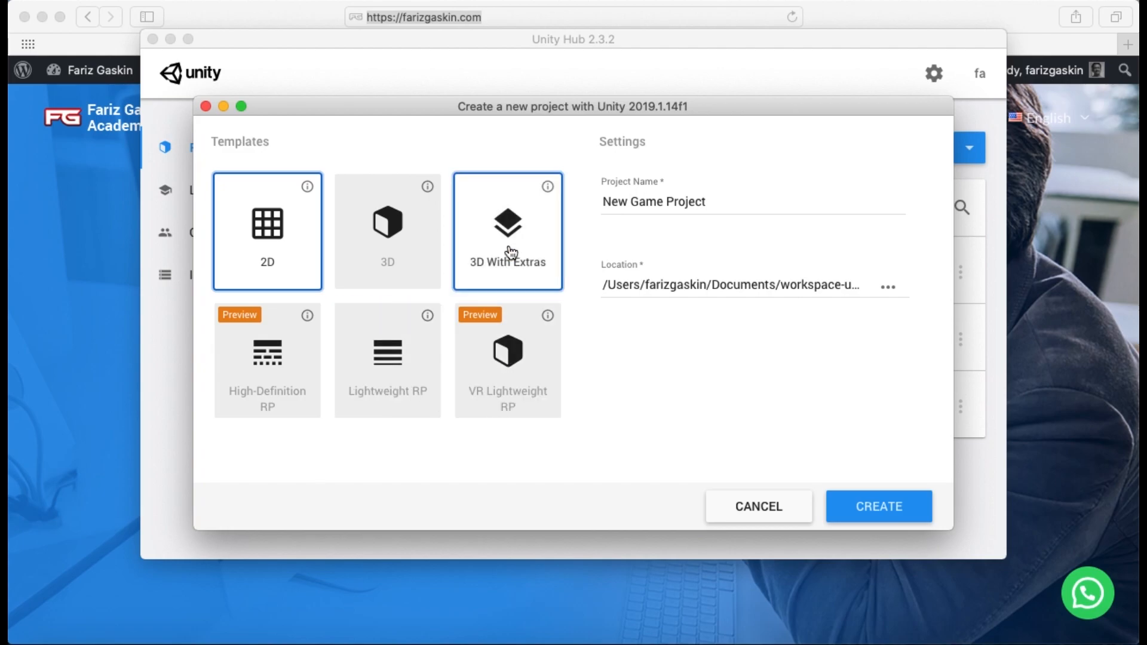
pyautogui.click(391, 251)
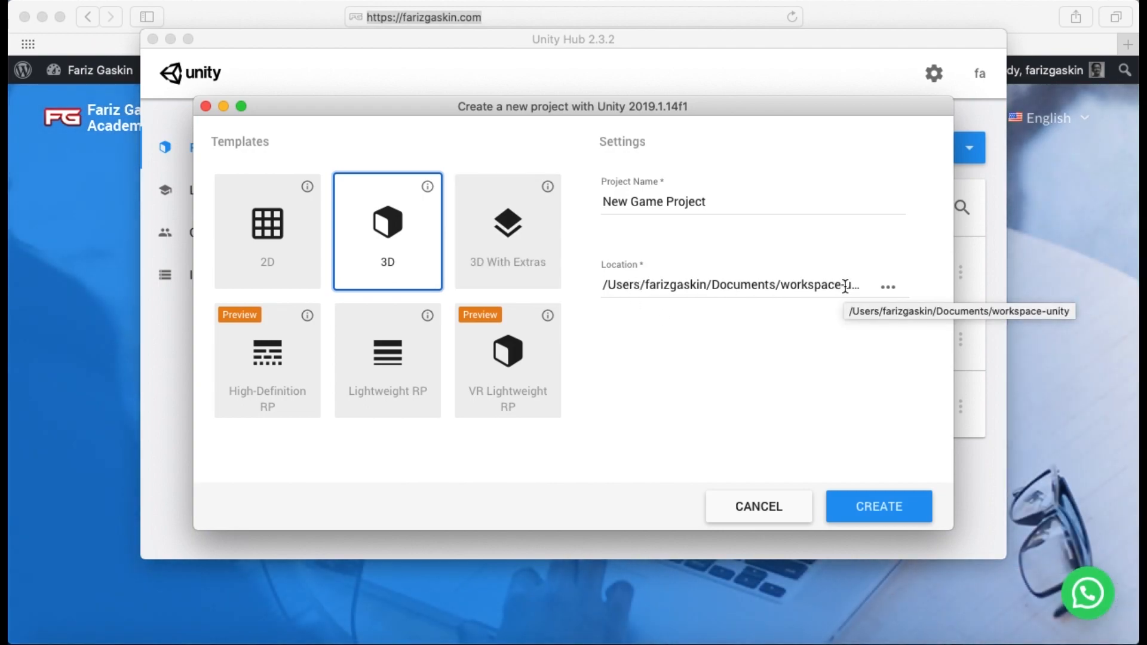
pyautogui.click(877, 507)
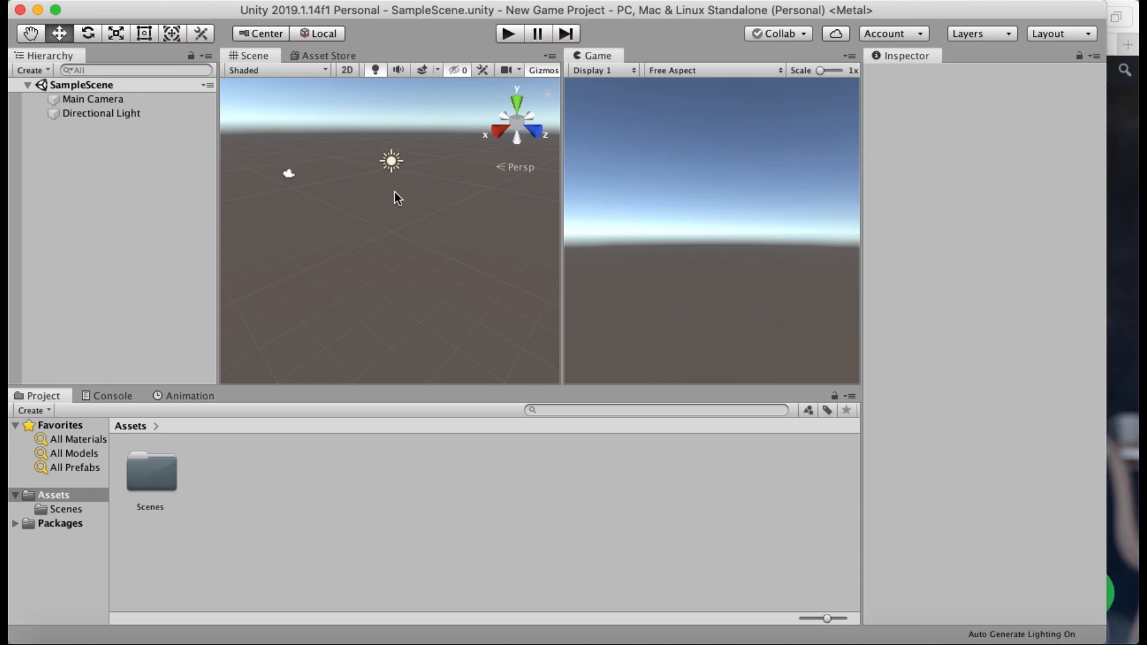
# Step: Examine the Hand and Move tools, the Scene view's zoom and the Asset Store
pyautogui.click(33, 41)
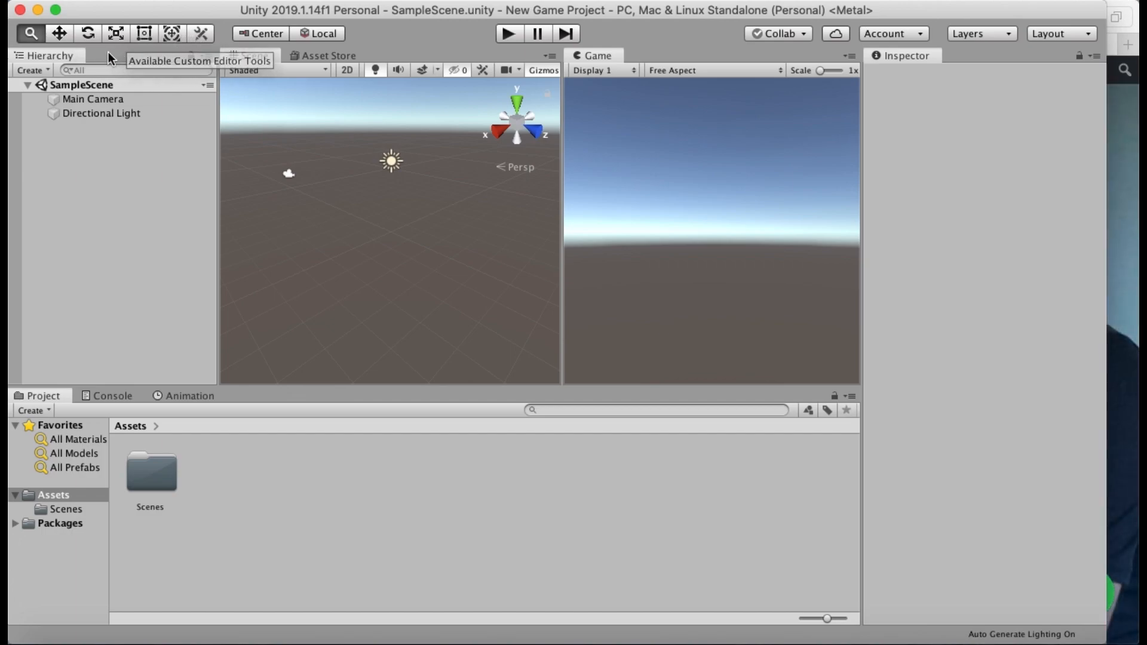
pyautogui.click(58, 34)
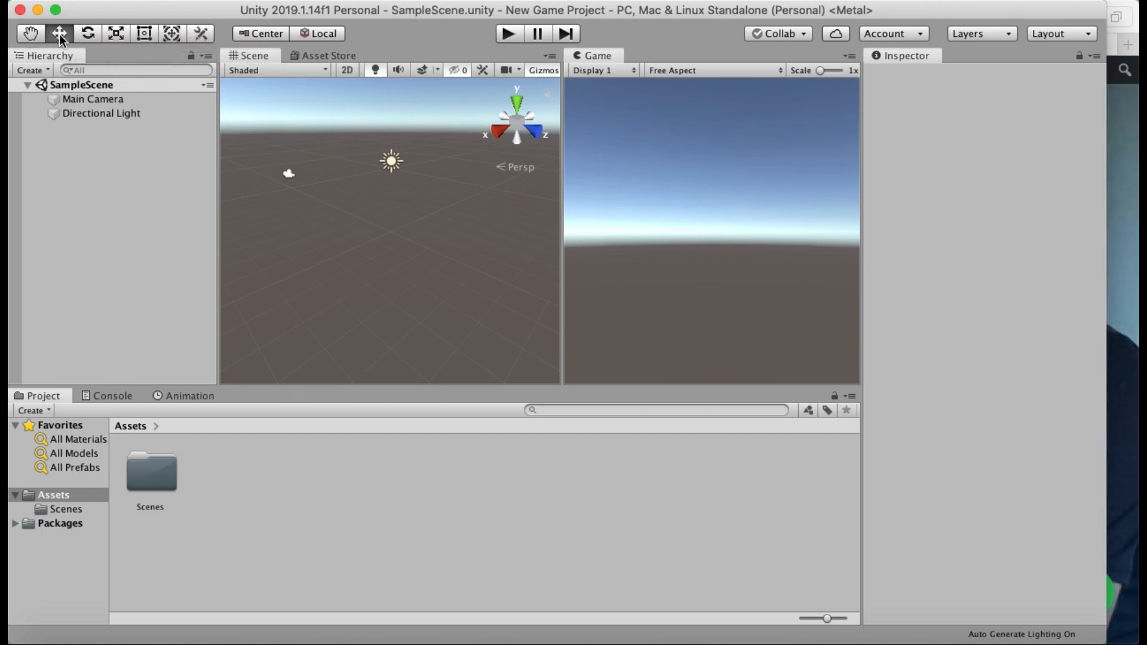
pyautogui.scroll(2, 371, 208)
pyautogui.scroll(-2, 371, 208)
pyautogui.scroll(3, 372, 208)
pyautogui.scroll(-2, 371, 208)
pyautogui.scroll(-1, 372, 203)
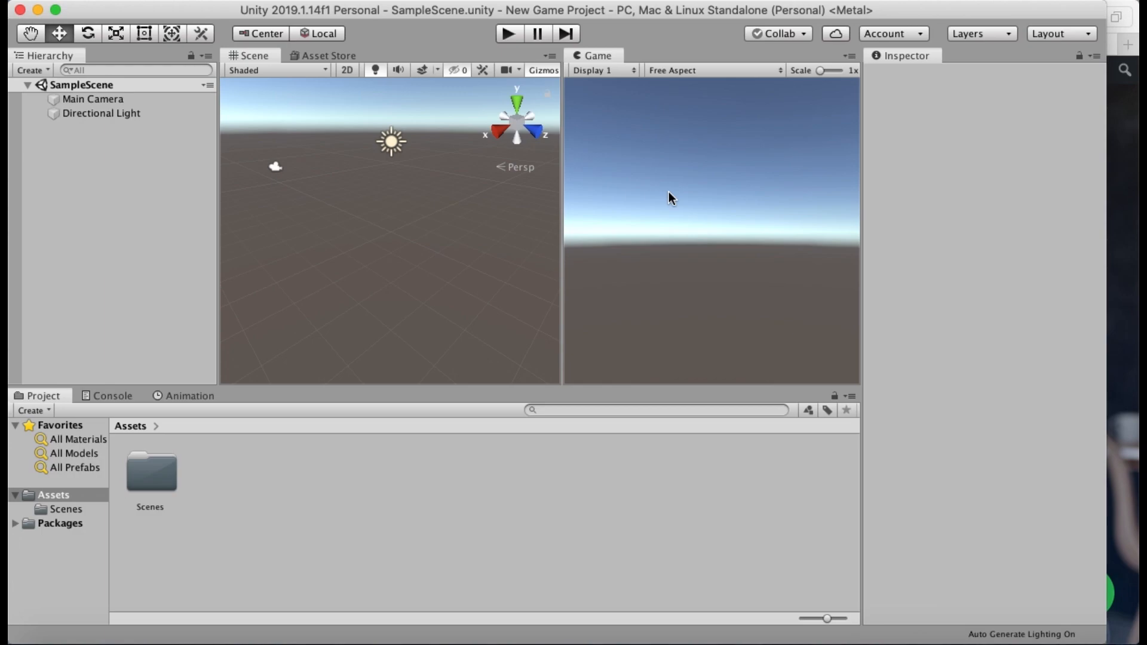
pyautogui.click(346, 57)
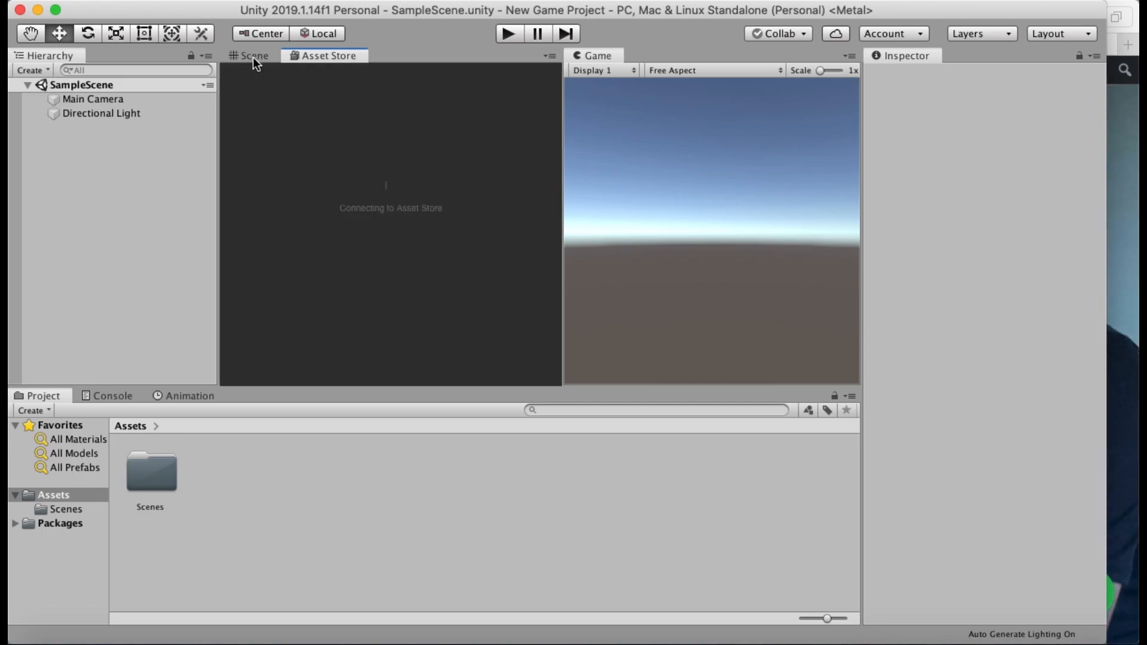
pyautogui.click(253, 56)
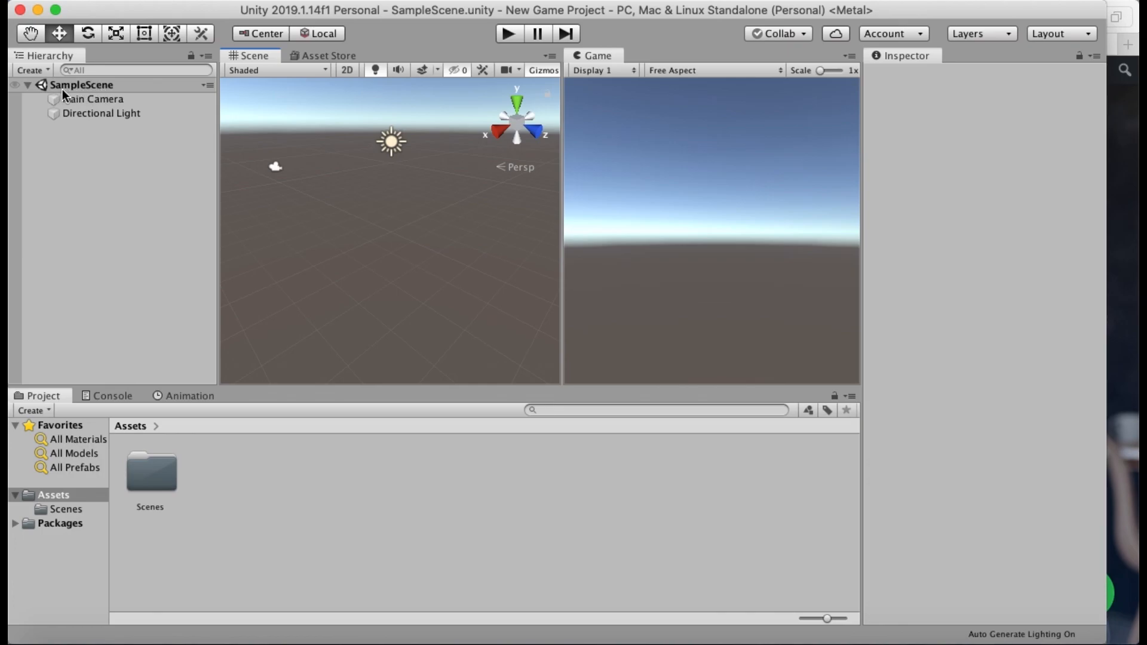
# Step: Inspect the component properties of the Main Camera and the Directional Light, collapsing and expanding the camera's Transform and Camera sections
pyautogui.click(96, 100)
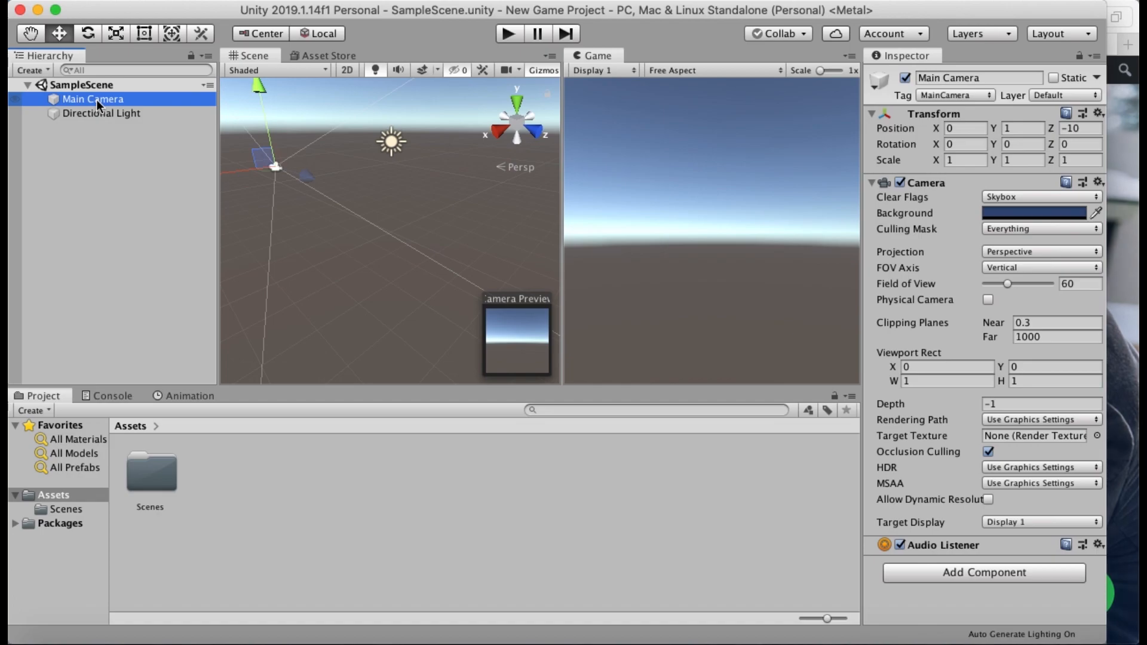
pyautogui.click(96, 114)
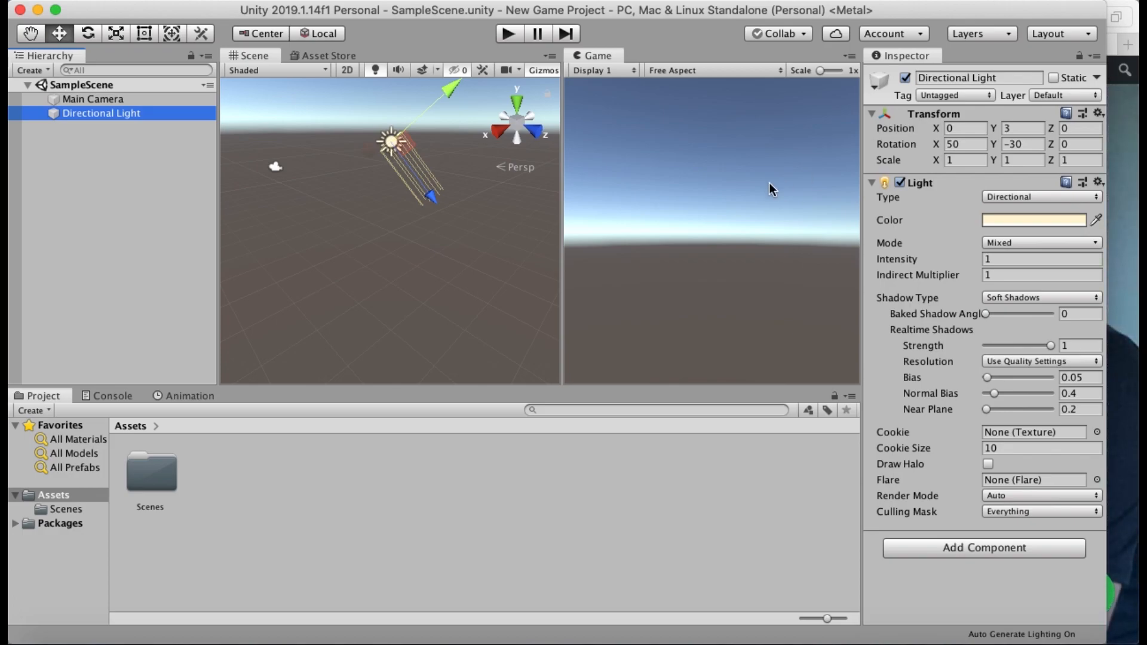
pyautogui.click(113, 98)
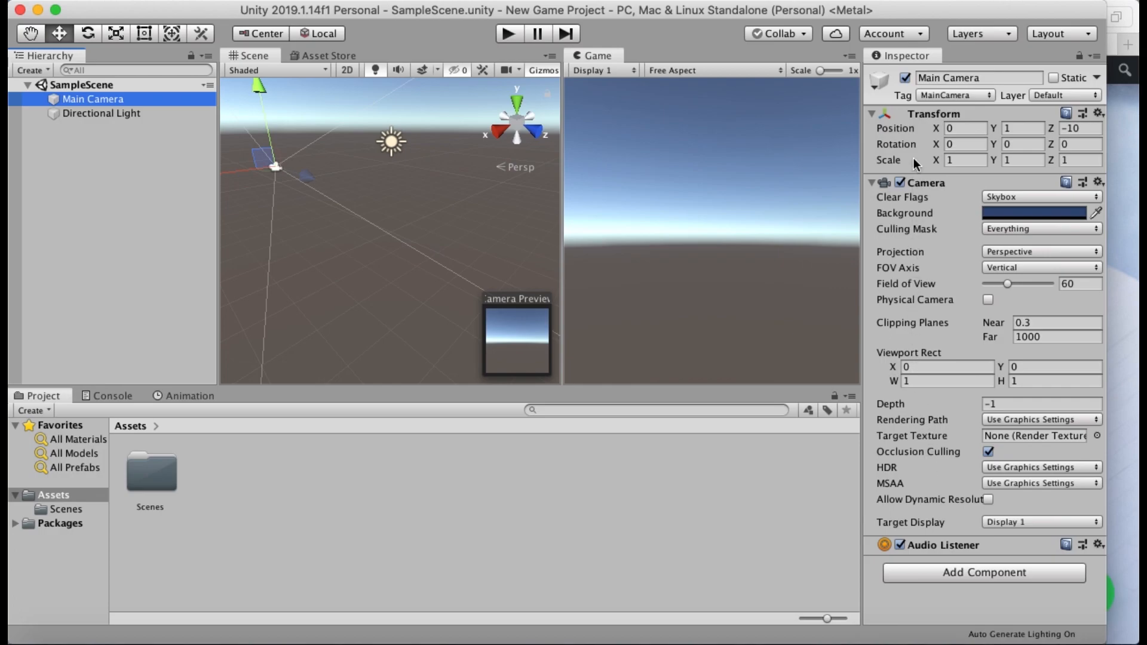
pyautogui.click(872, 115)
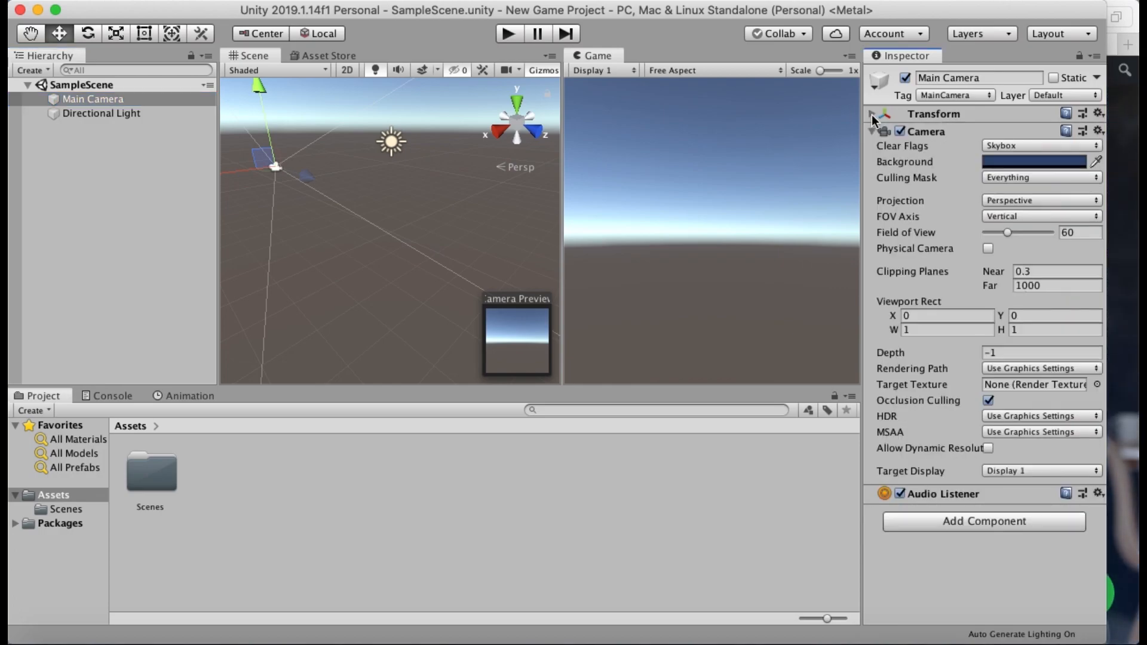
pyautogui.click(872, 132)
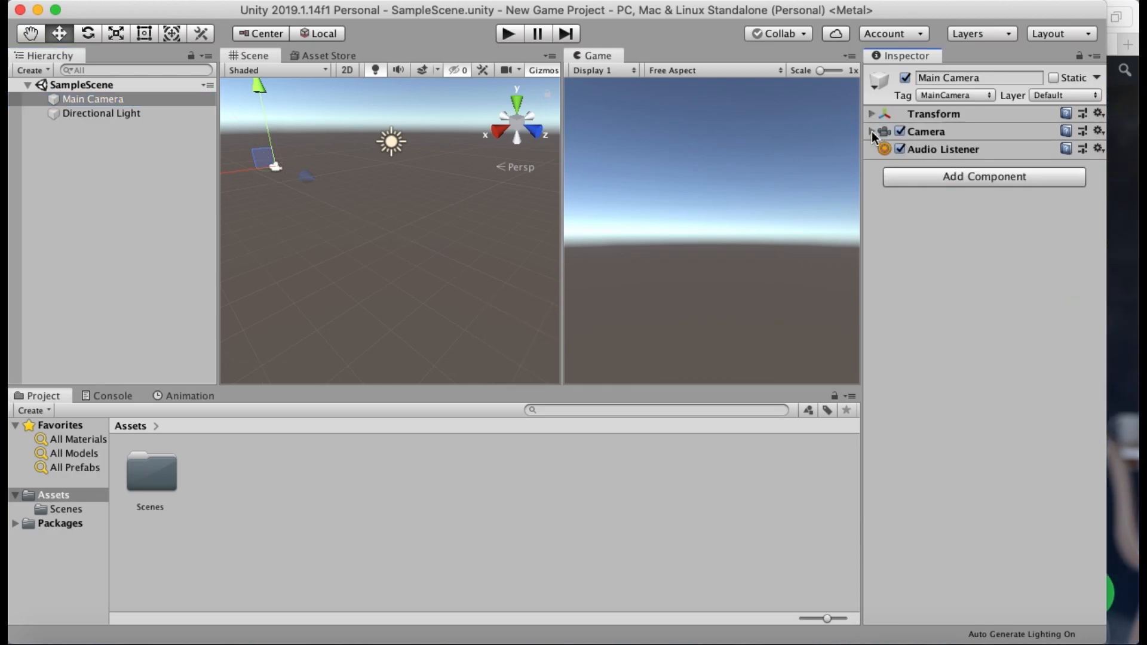
pyautogui.click(873, 132)
pyautogui.click(872, 115)
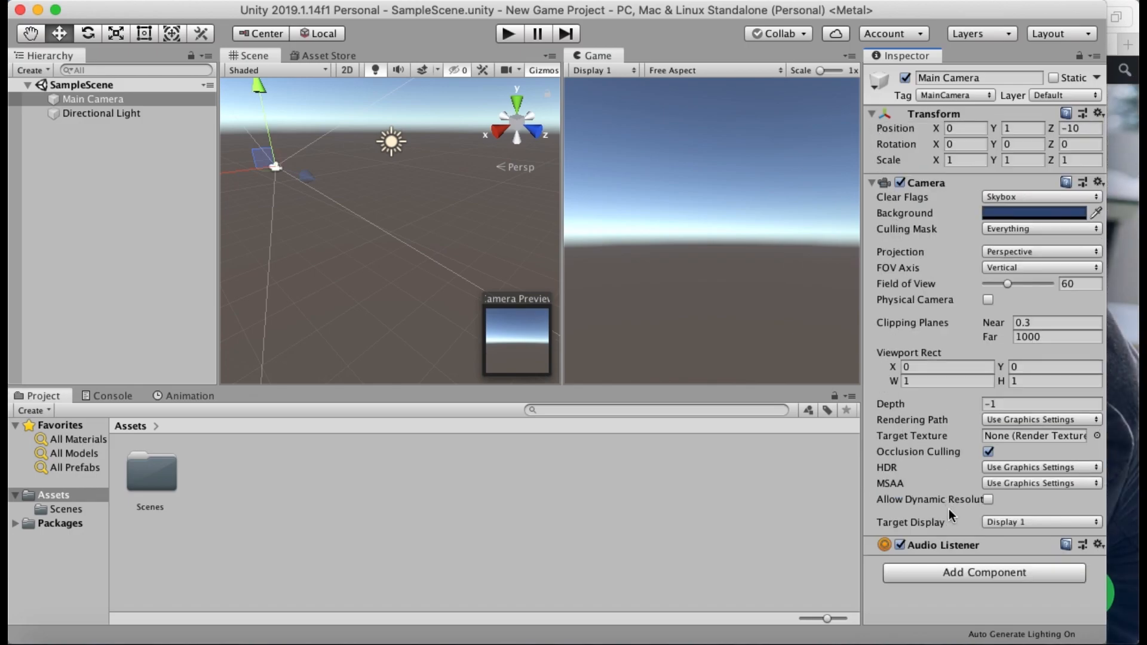
# Step: Browse the component categories that can be added to the Main Camera, including Mesh, without adding one, and return to the project assets
pyautogui.click(981, 573)
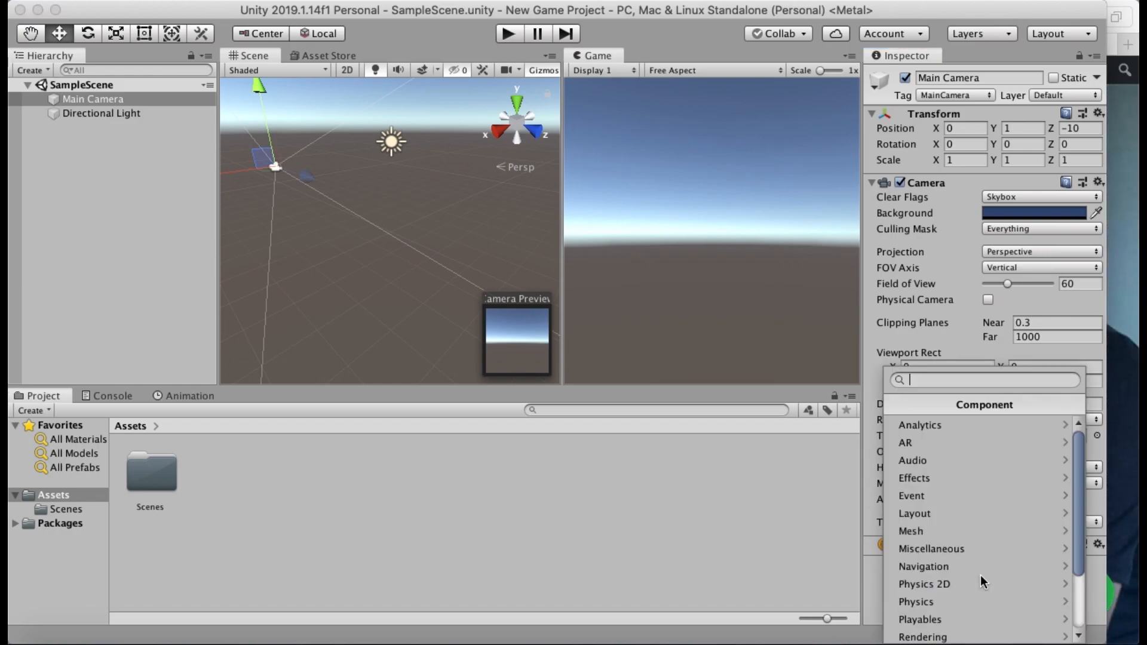
pyautogui.click(962, 531)
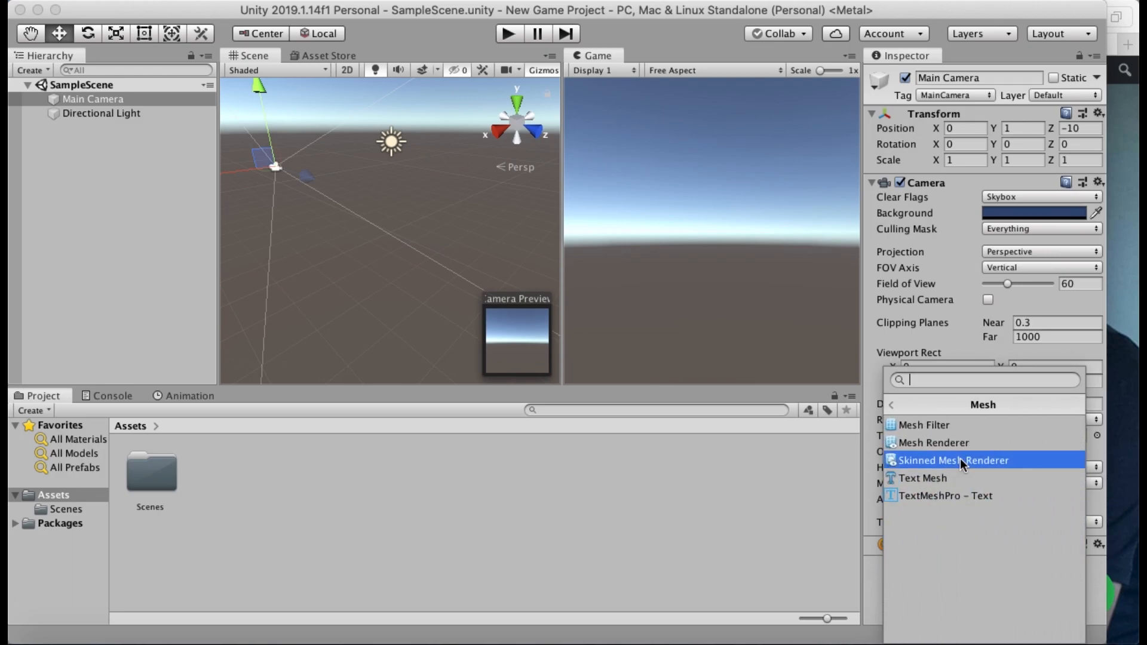
pyautogui.click(894, 406)
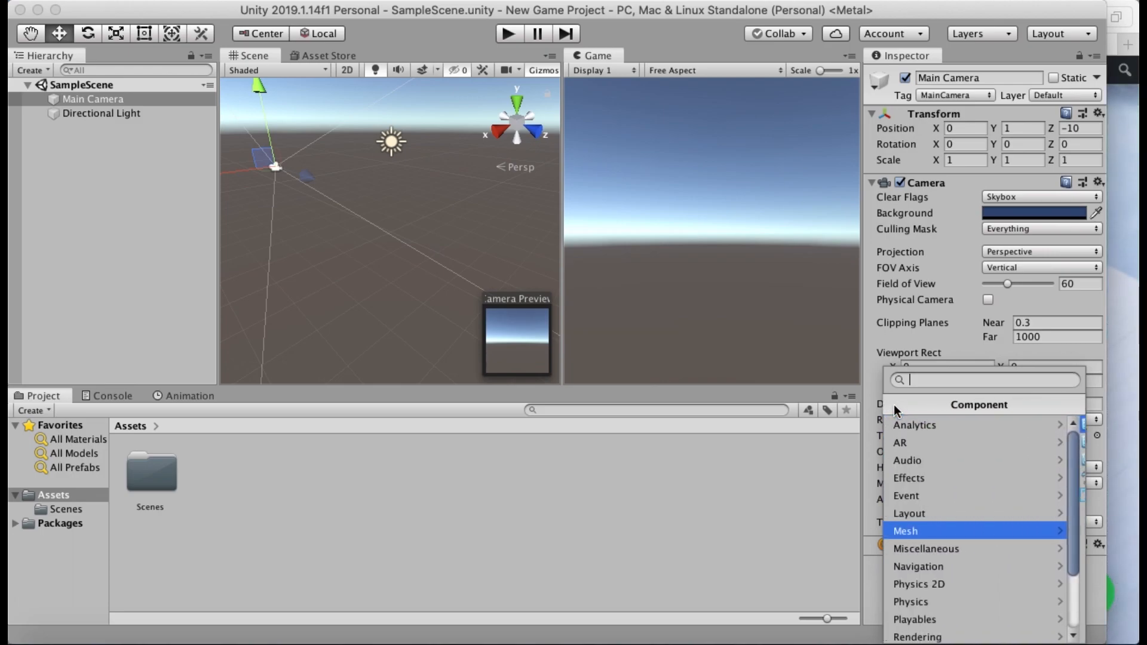
pyautogui.click(969, 351)
pyautogui.moveTo(968, 352)
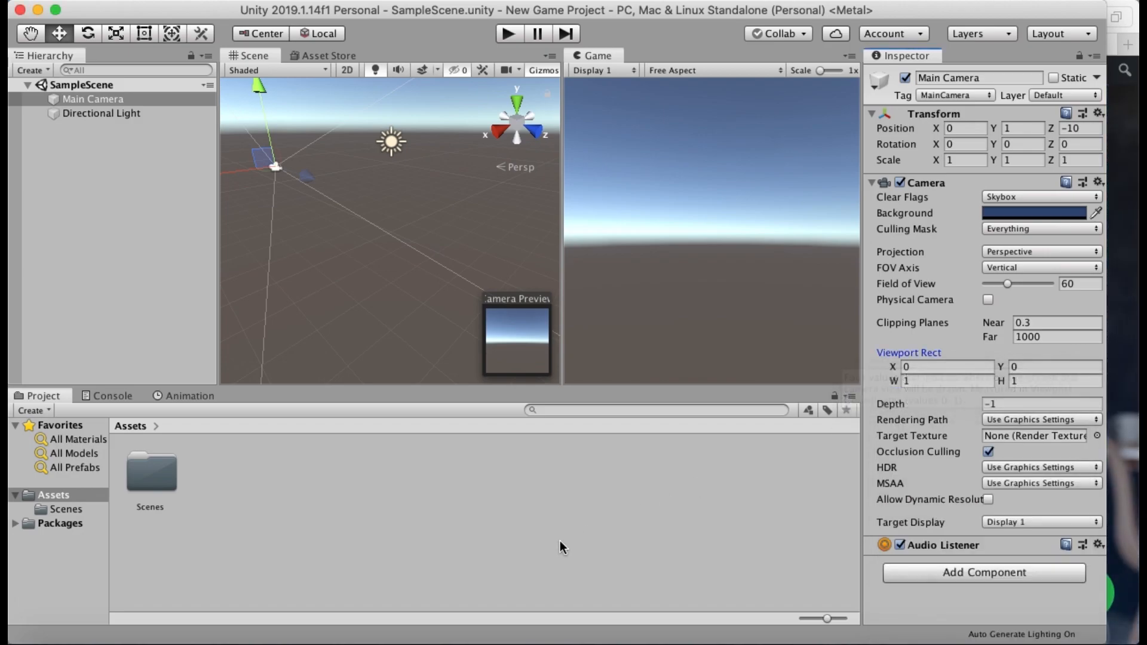
pyautogui.click(50, 398)
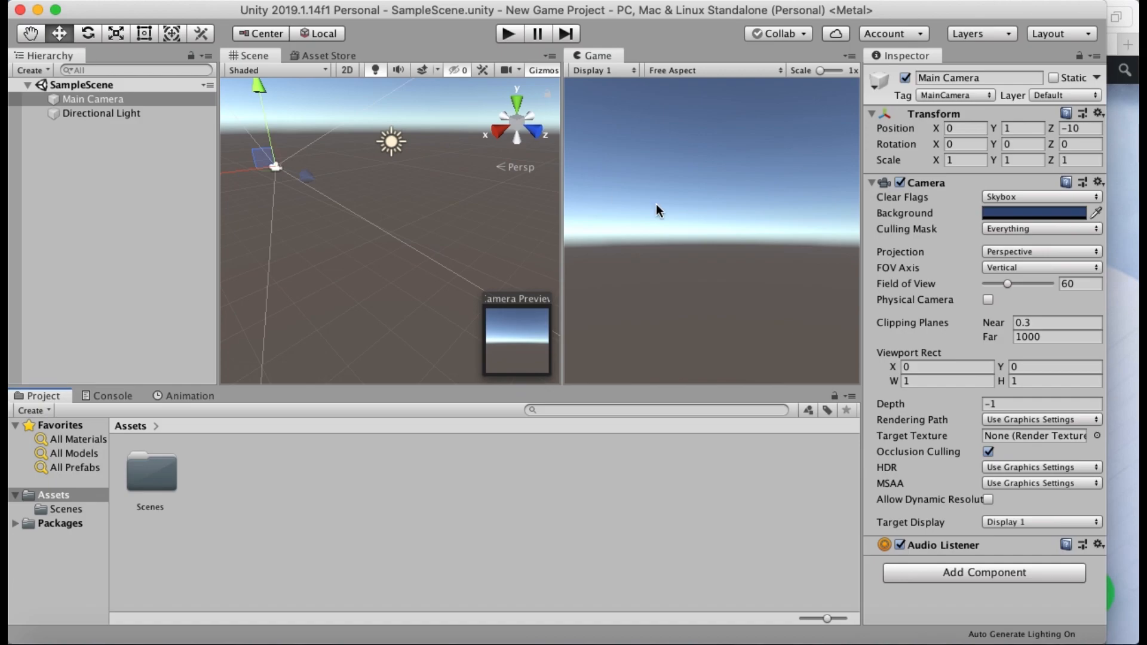
# Step: Try the 2 by 3 and 4 Split editor layouts and settle on the Default layout
pyautogui.click(1079, 37)
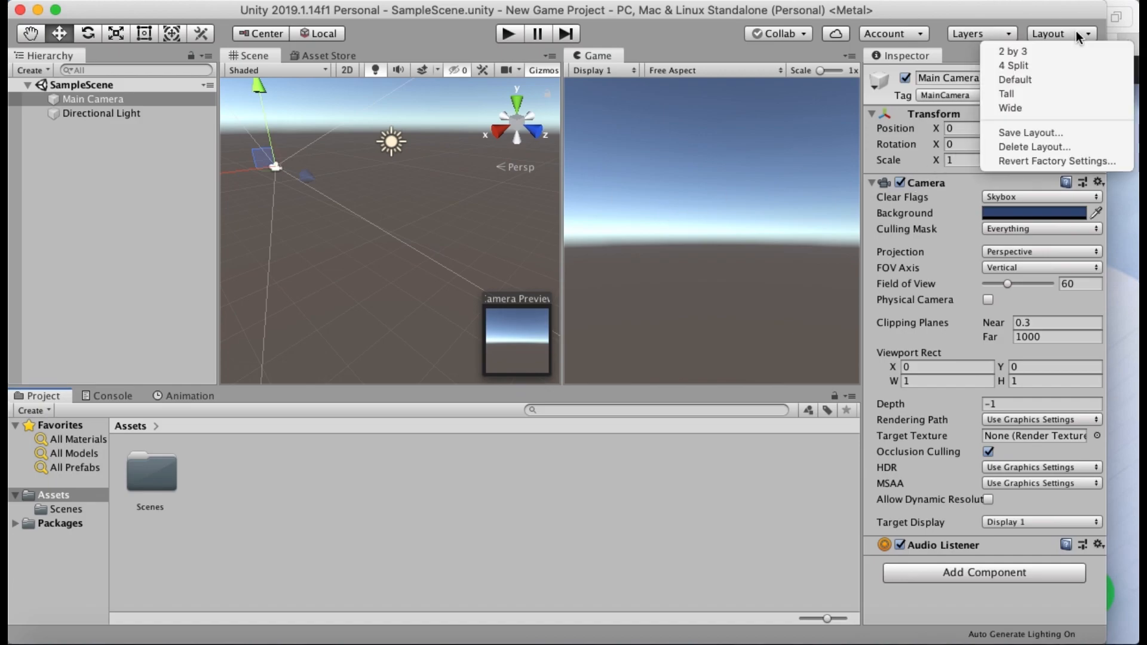
pyautogui.click(1025, 53)
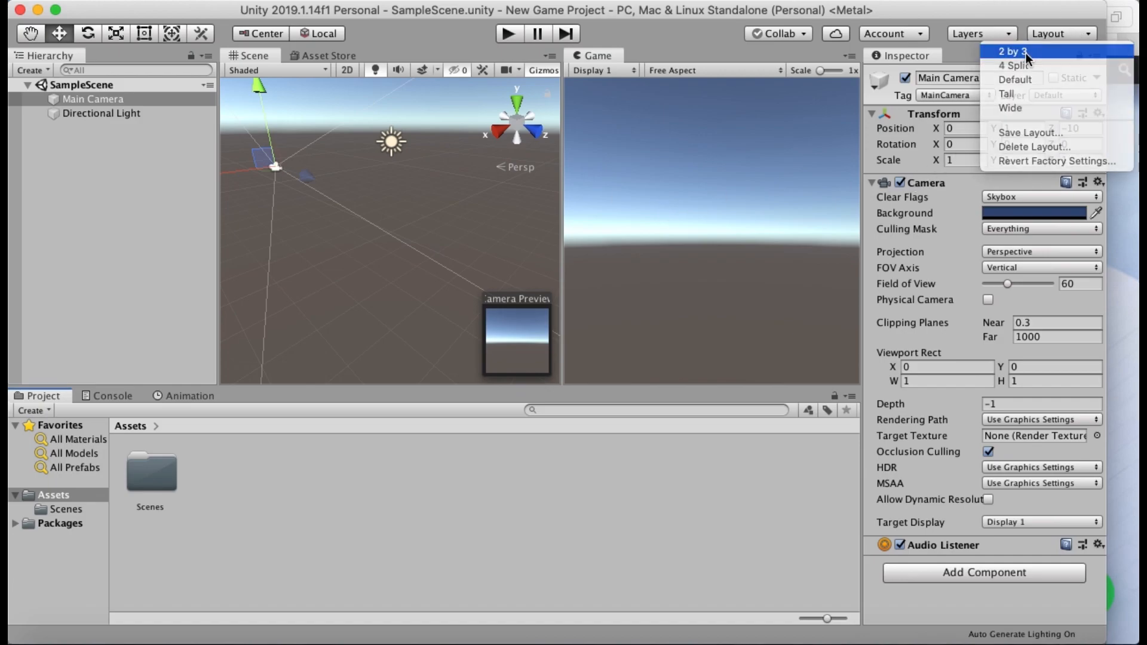
pyautogui.click(1056, 32)
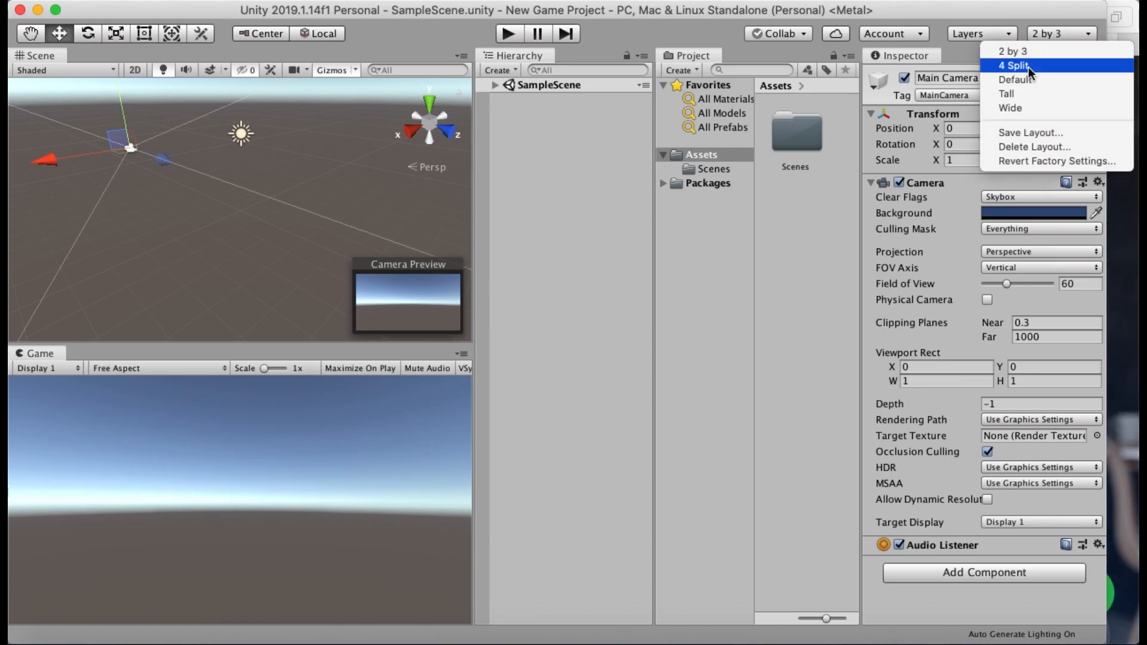
pyautogui.click(1027, 66)
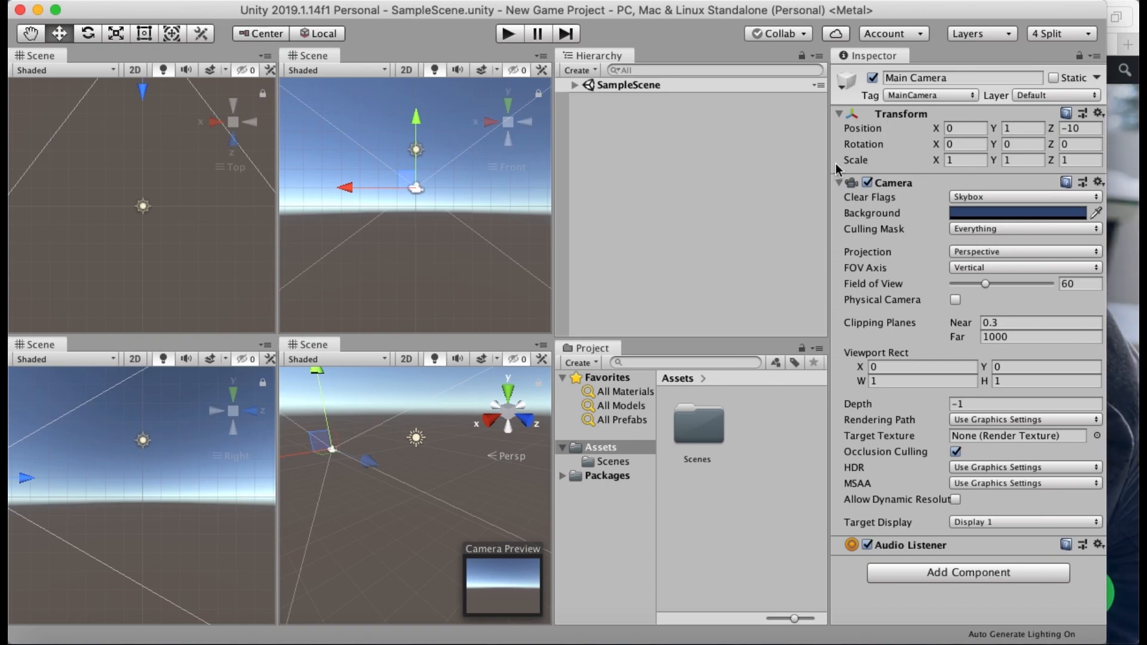
pyautogui.click(1067, 35)
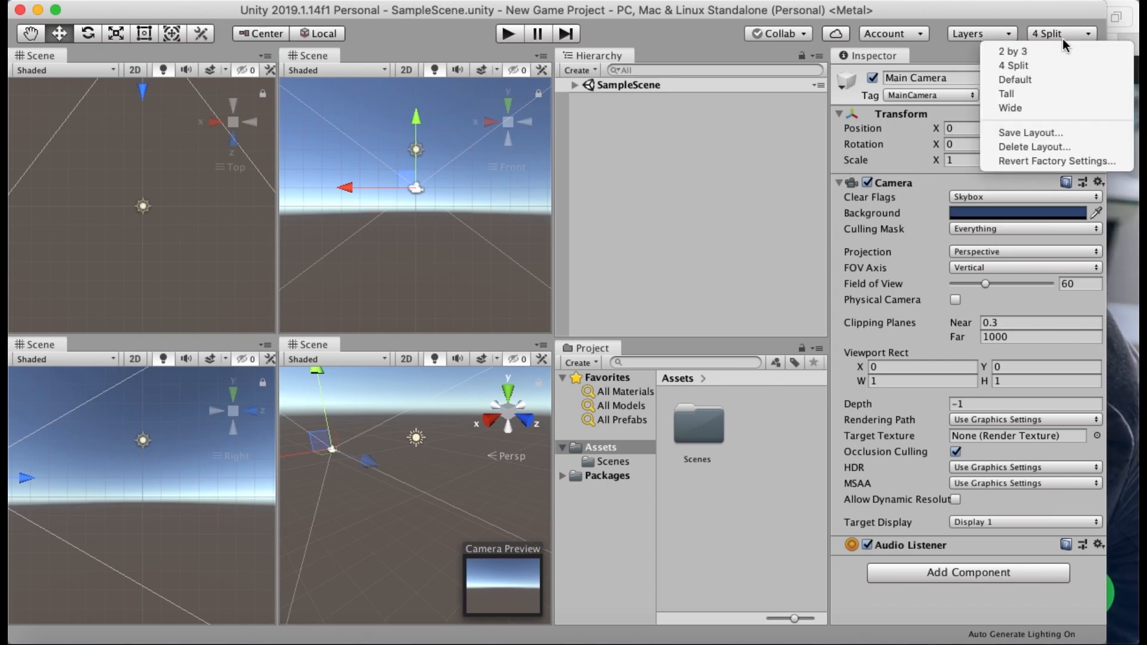
pyautogui.click(1019, 80)
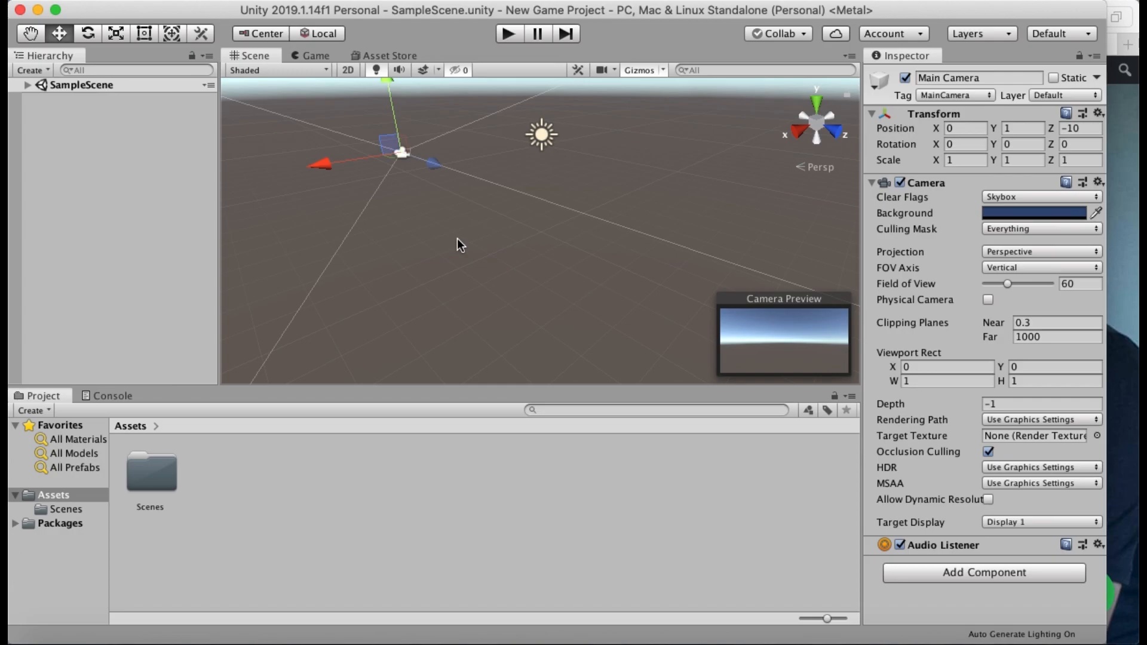
# Step: Expand SampleScene in the hierarchy and add a 3D Cube to the scene
pyautogui.click(32, 89)
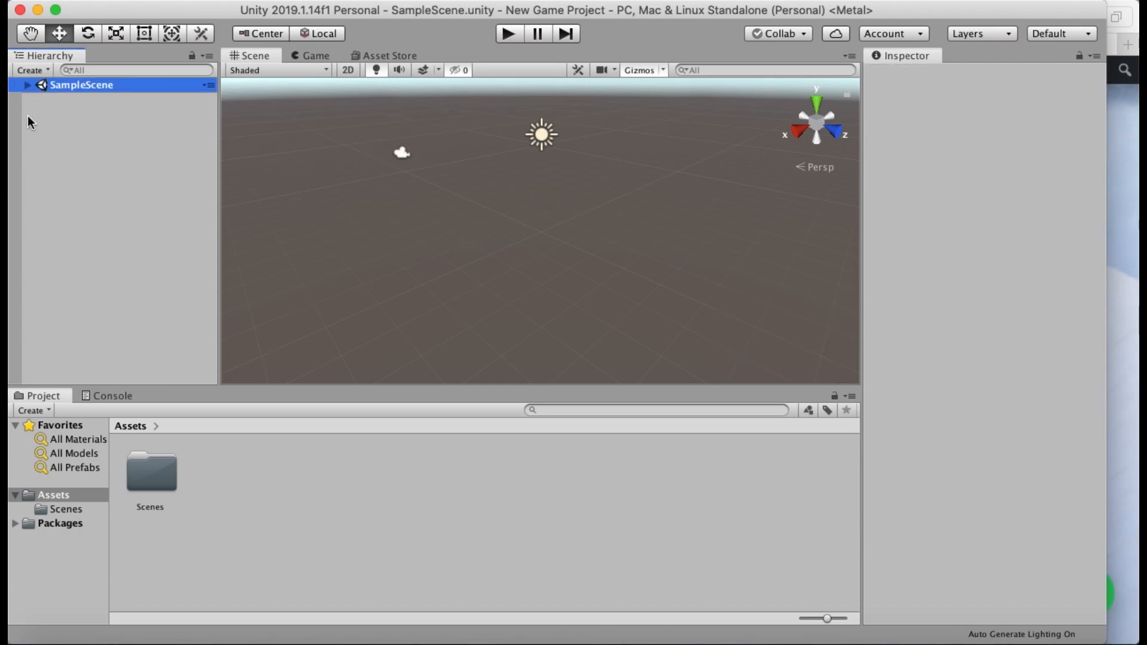
pyautogui.click(27, 85)
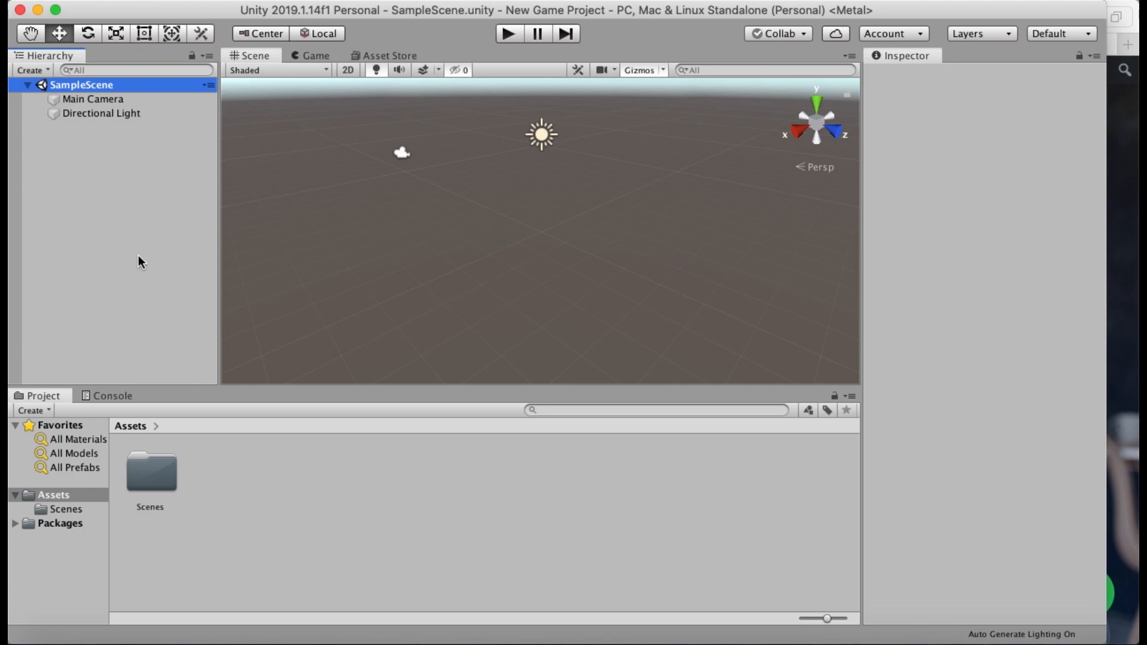
pyautogui.rightClick(117, 205)
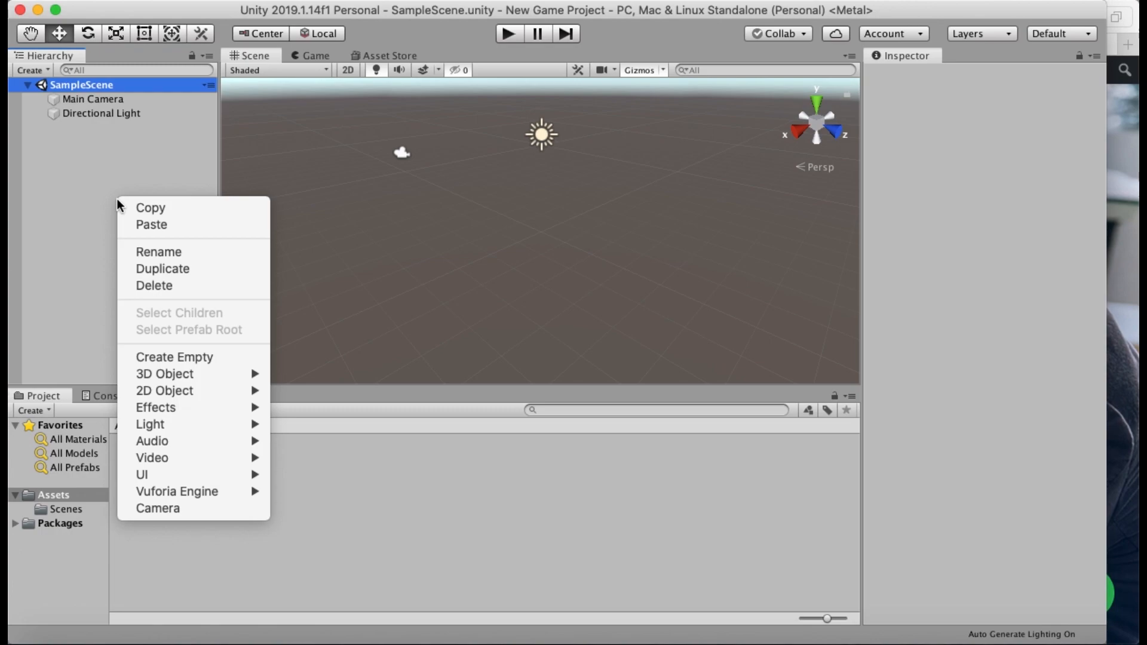
pyautogui.moveTo(194, 377)
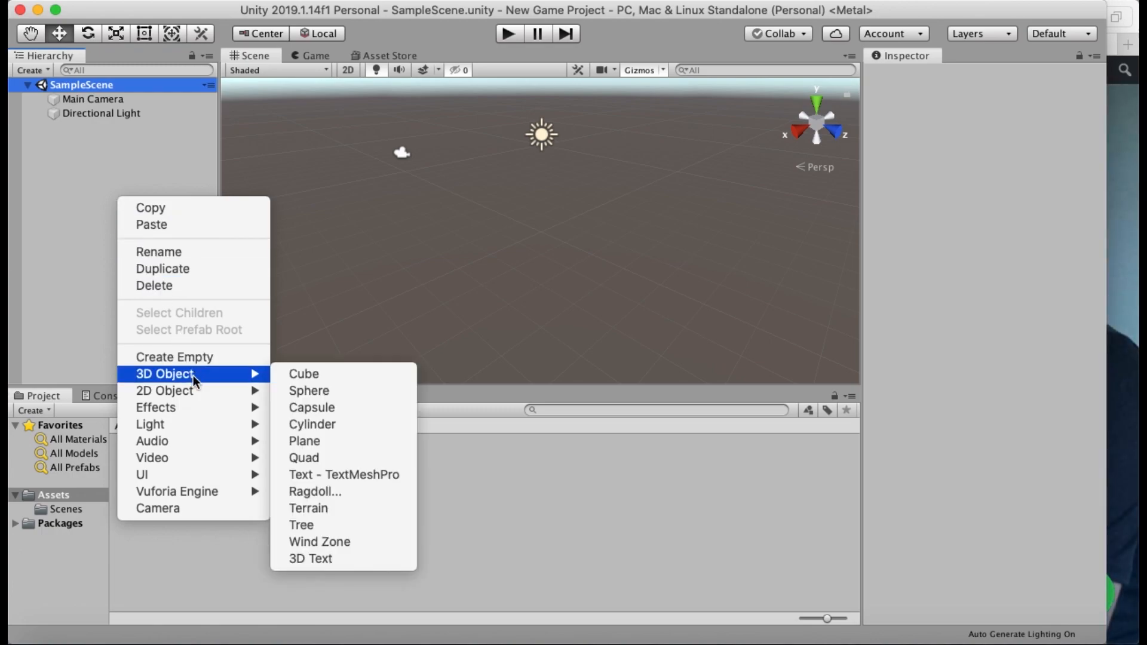
pyautogui.click(325, 375)
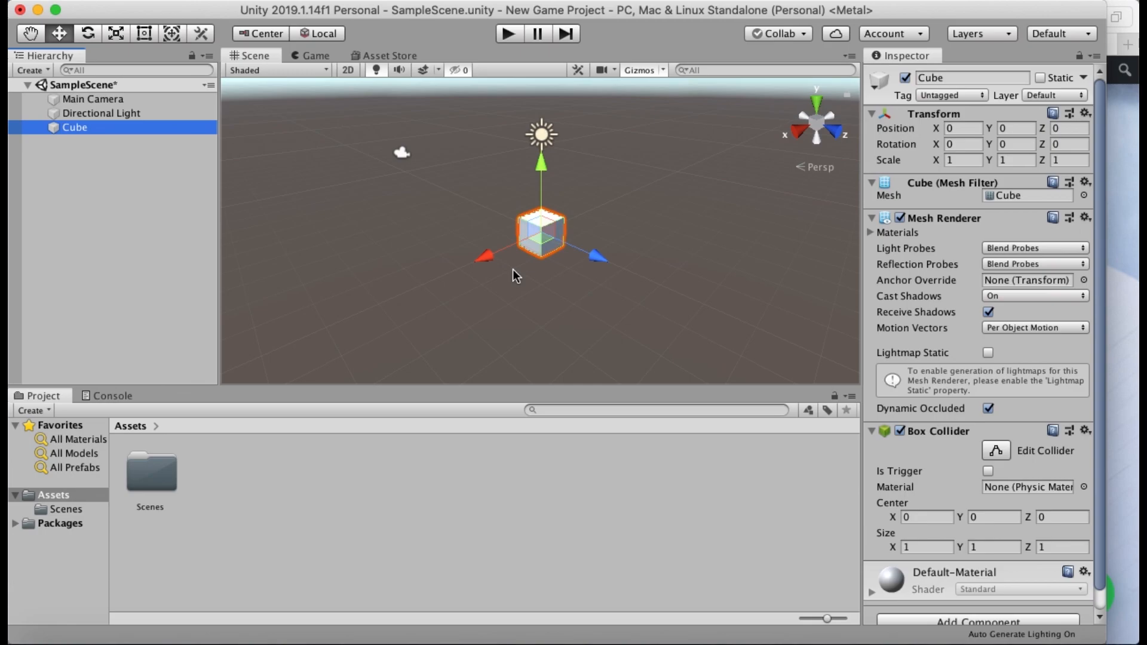
pyautogui.click(46, 71)
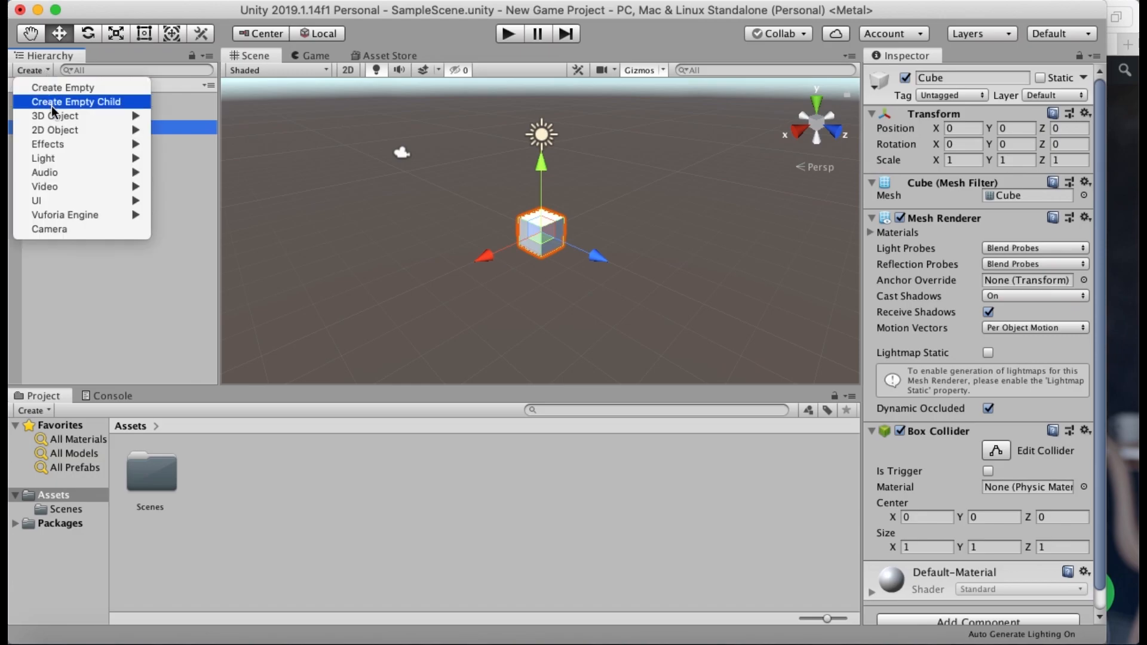
pyautogui.moveTo(53, 115)
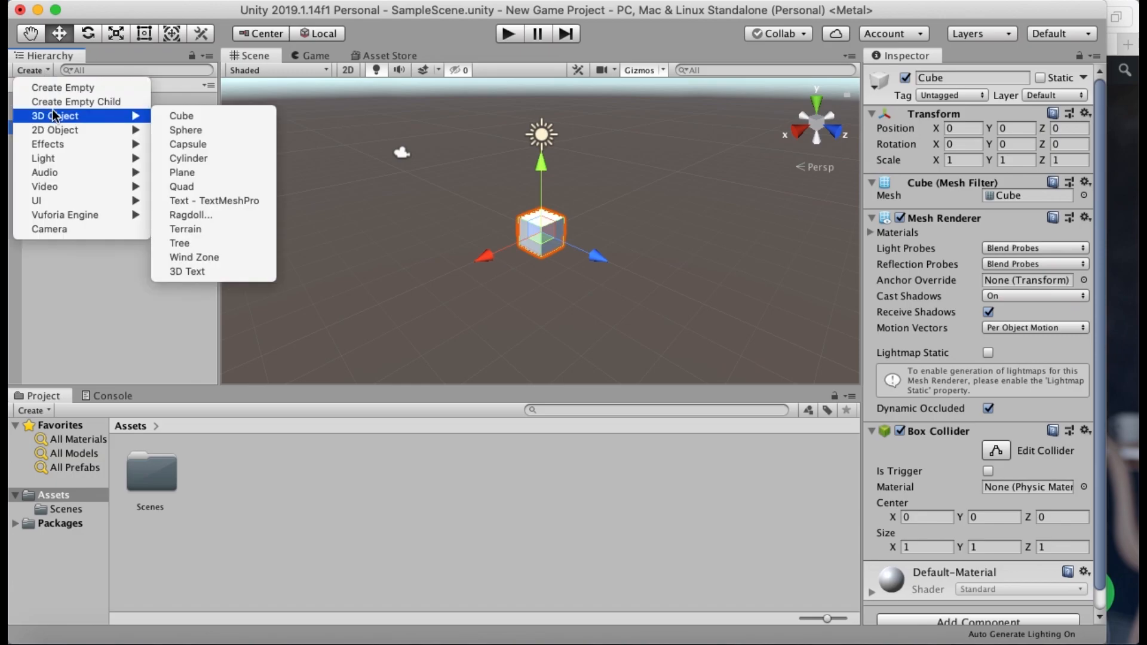
pyautogui.click(207, 115)
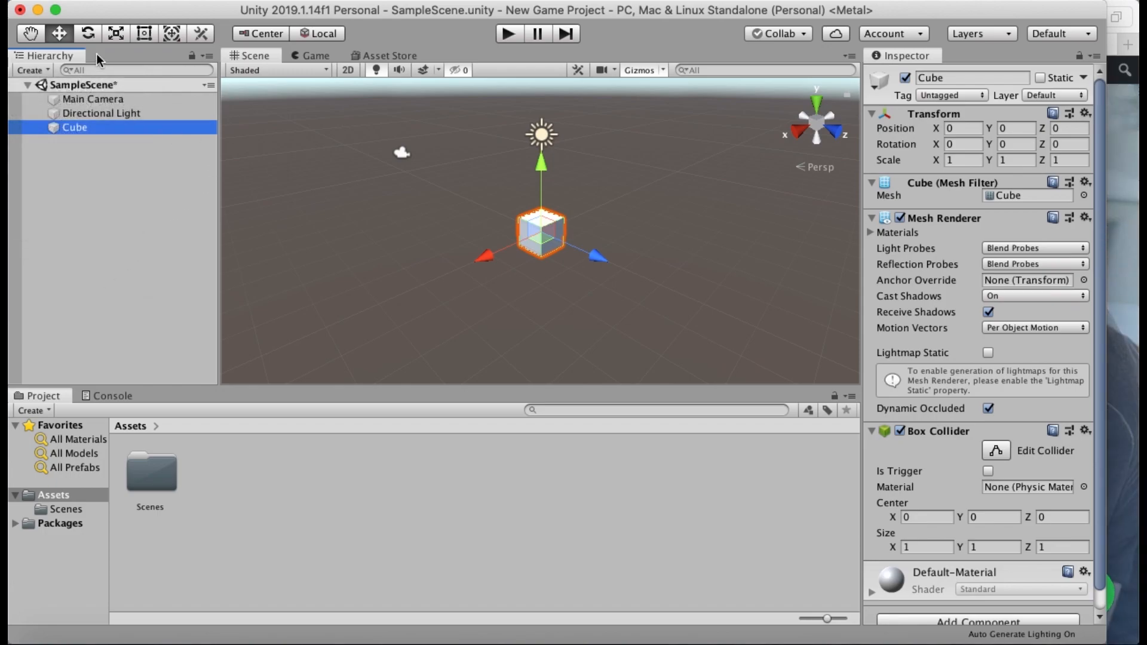
# Step: Try the Hand, Move, Rotate and Scale tools with the cube selected and return to the Move tool
pyautogui.click(32, 37)
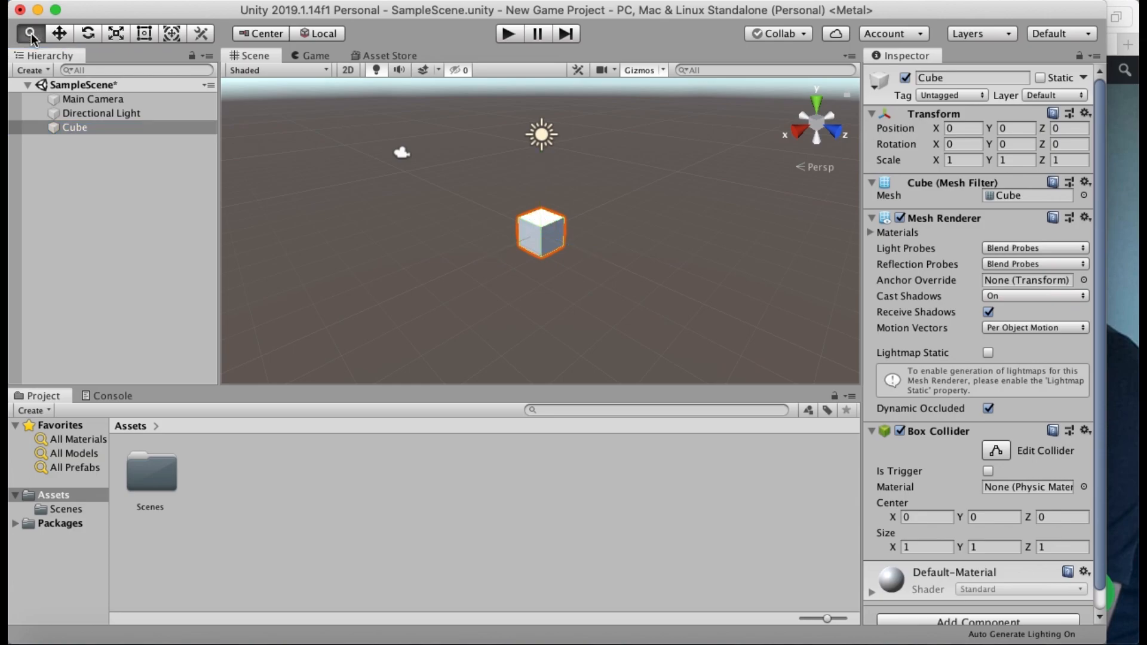
pyautogui.click(60, 36)
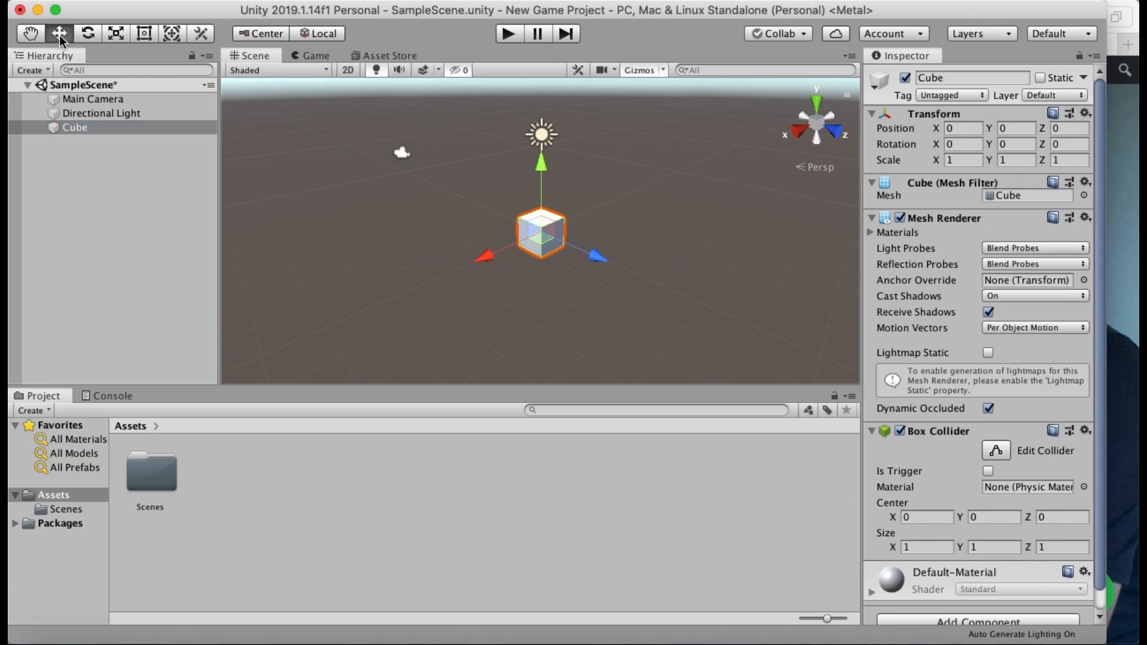
pyautogui.click(88, 35)
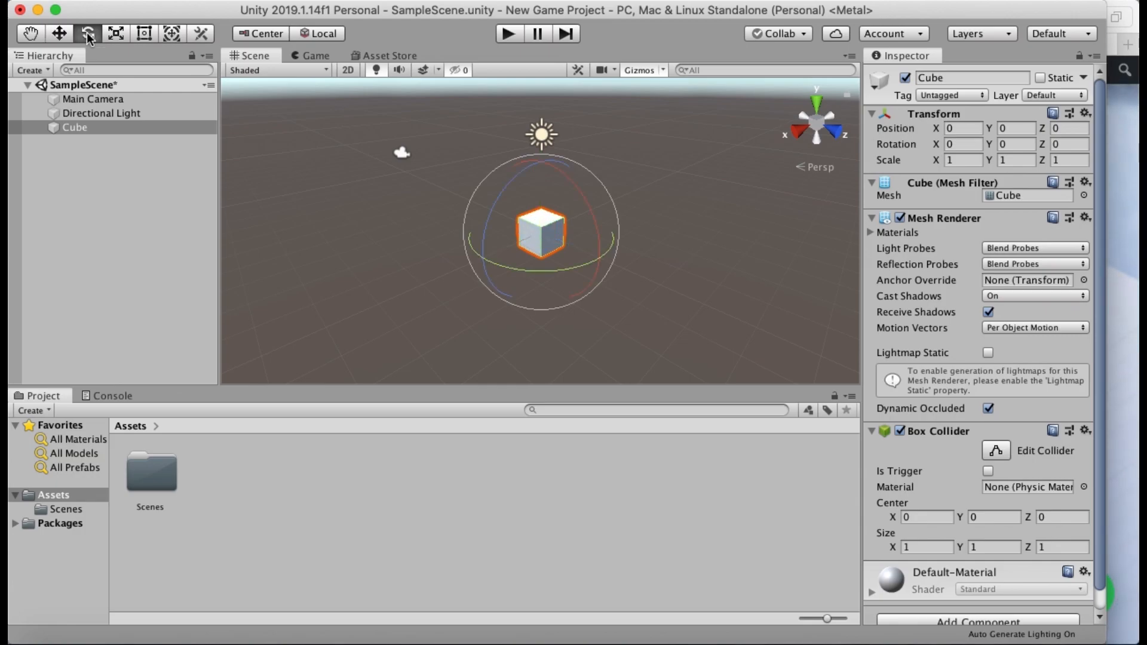
pyautogui.click(117, 36)
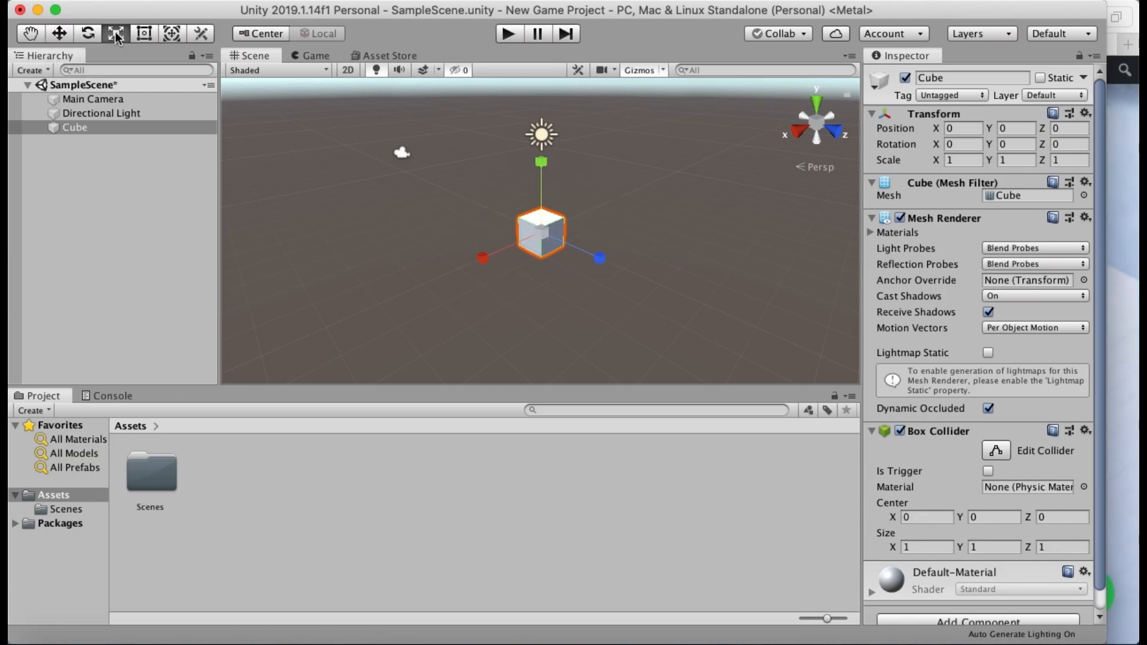
pyautogui.click(60, 35)
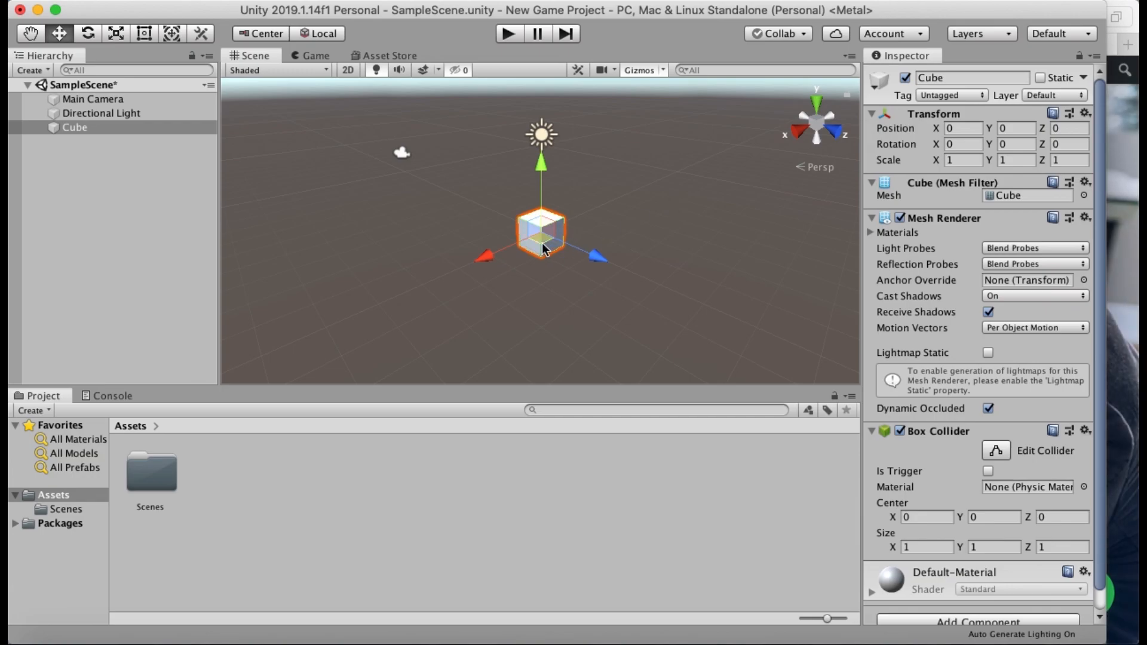
# Step: Reset the cube's Transform component to its default values
pyautogui.rightClick(915, 122)
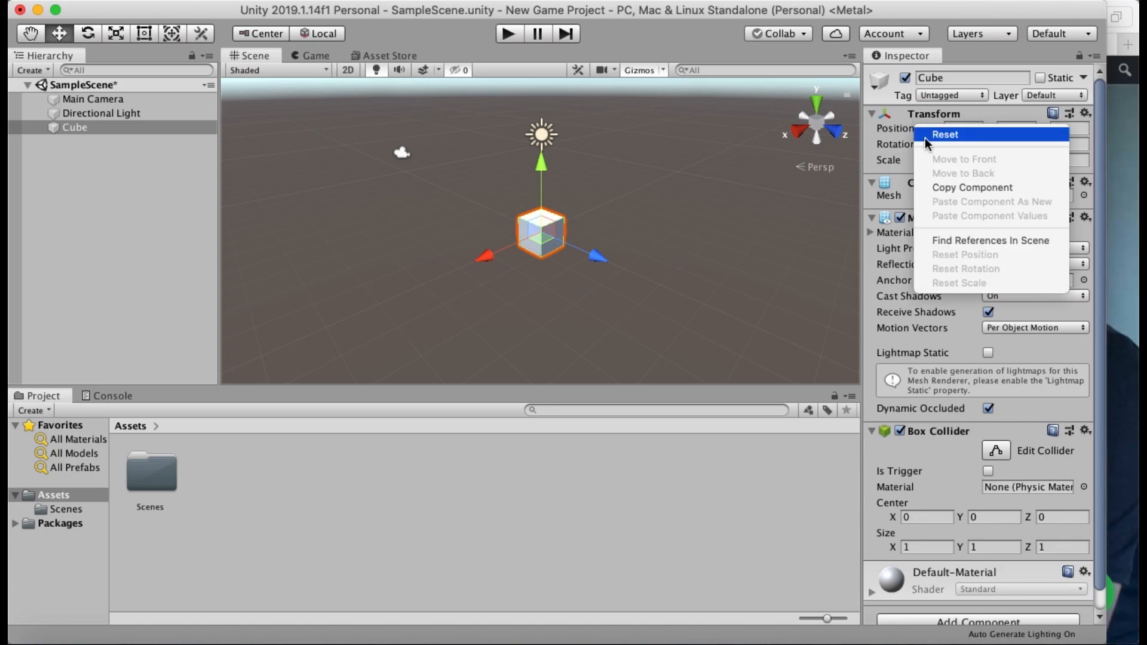
pyautogui.click(924, 138)
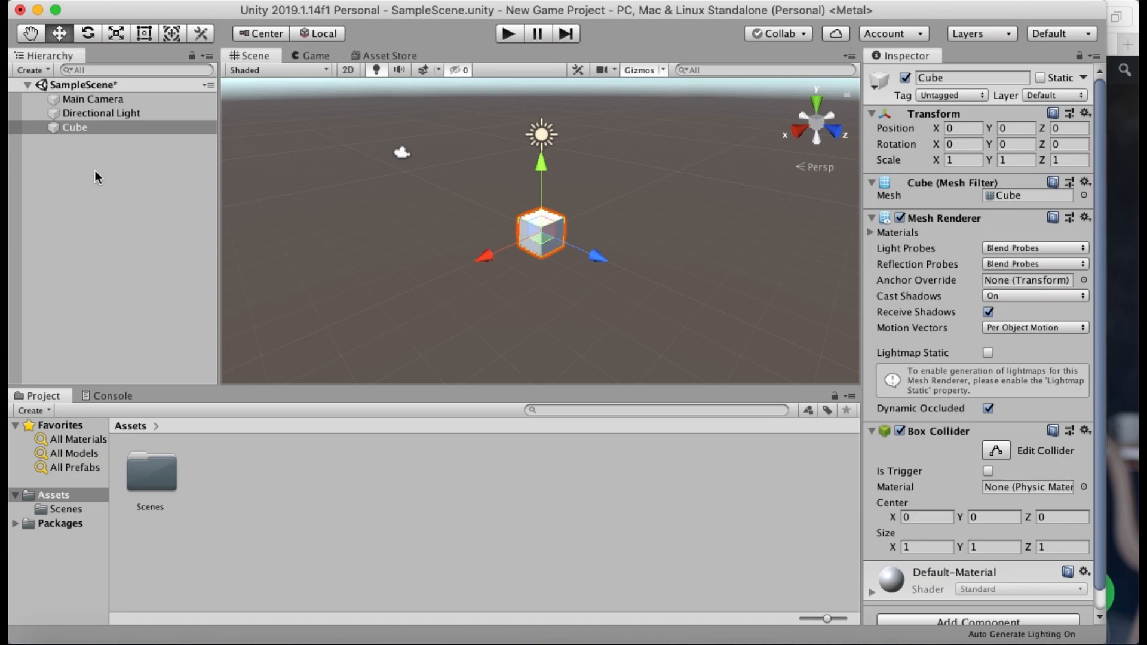
# Step: Check the Main Camera's preview, then with the cube reselected dock the Game view beside the Scene view
pyautogui.click(92, 99)
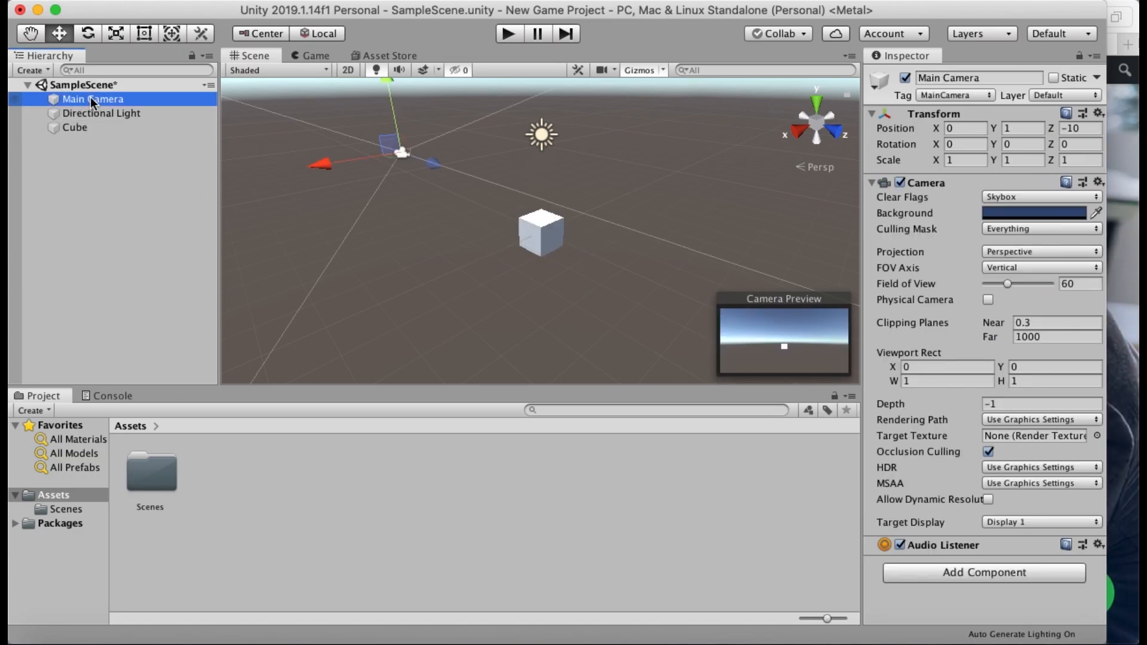
pyautogui.click(94, 128)
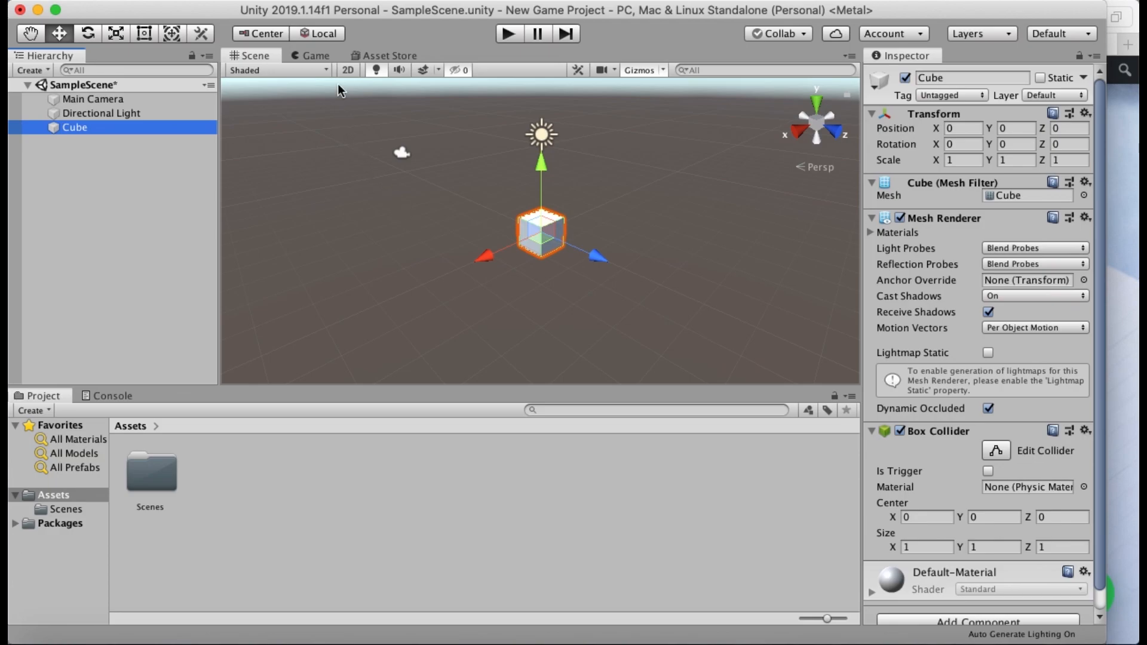
pyautogui.click(314, 59)
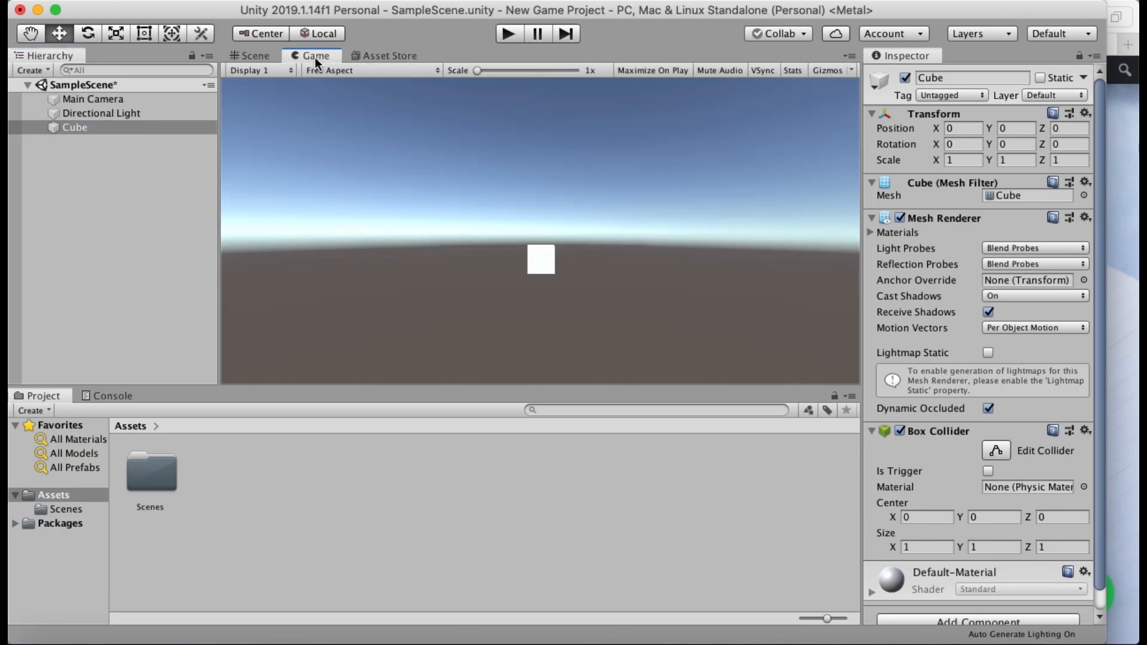
pyautogui.moveTo(315, 58); pyautogui.dragTo(601, 209)
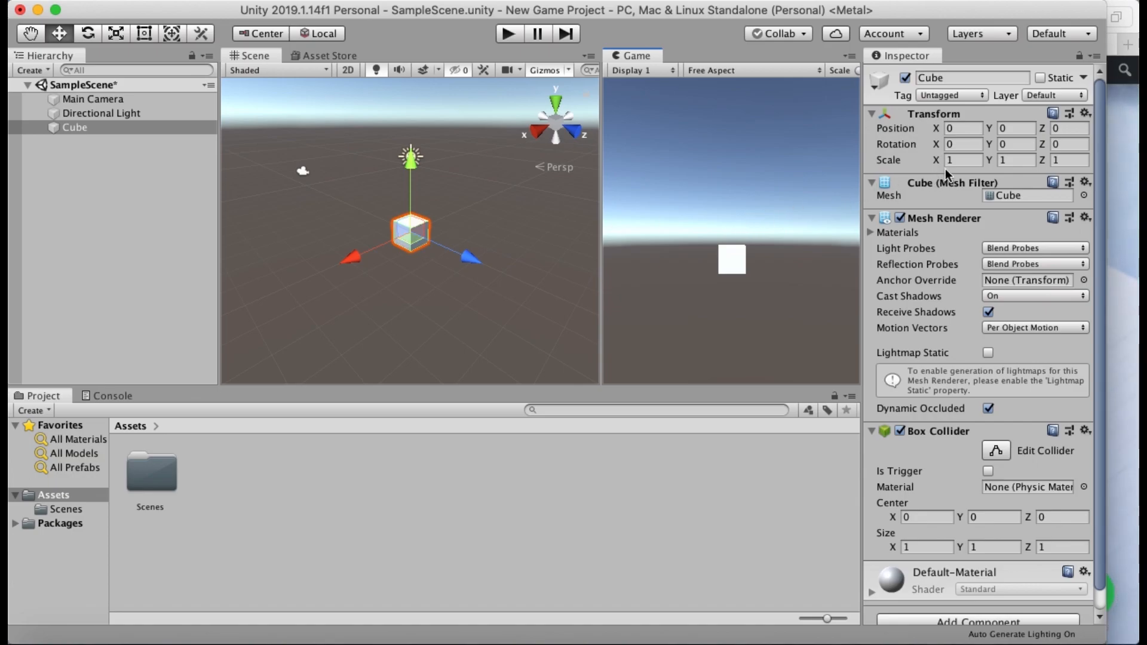
# Step: Stretch the cube by setting its scale to 15 on X and 100 on Z
pyautogui.click(960, 159)
pyautogui.write('15')
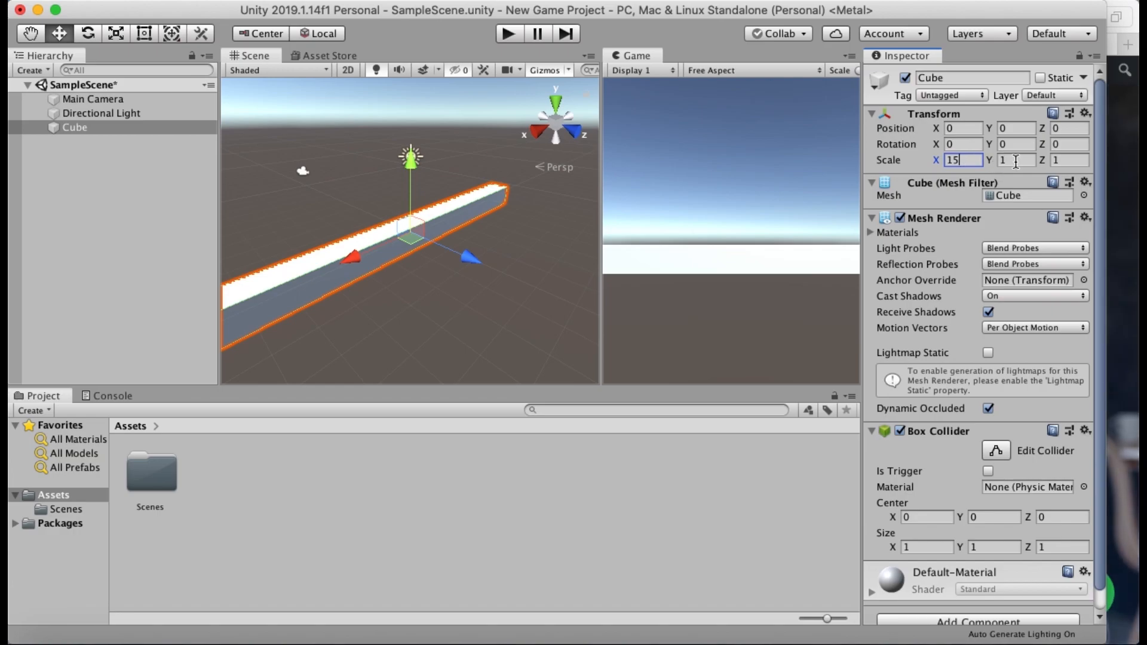
pyautogui.click(1071, 160)
pyautogui.write('100')
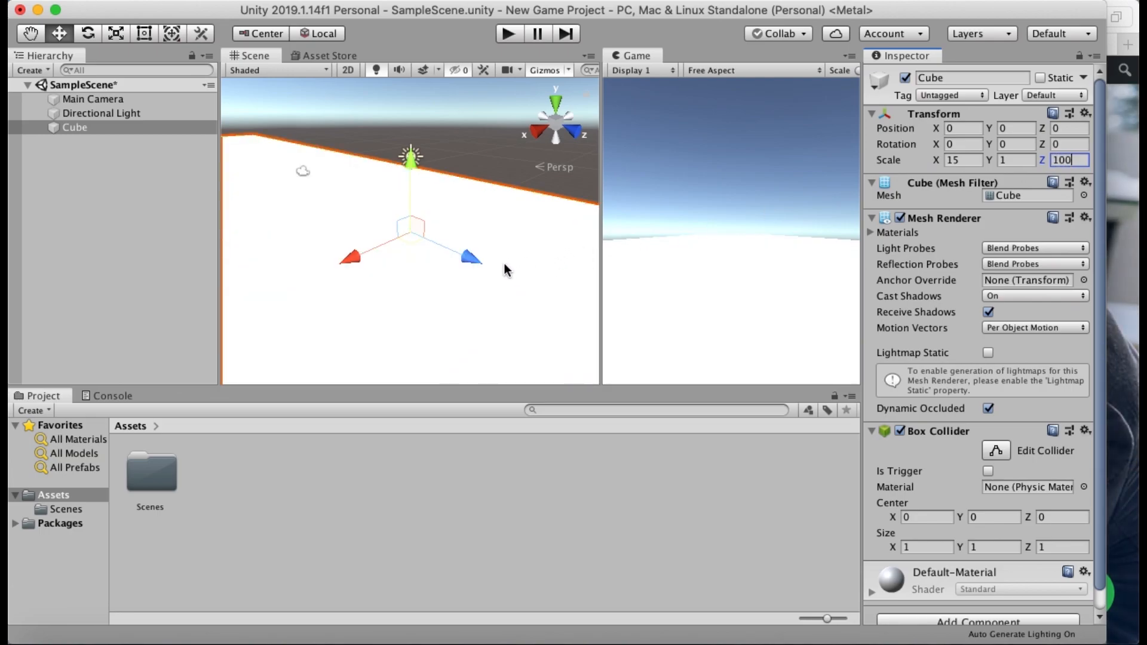
# Step: Rename the Cube object to Ground
pyautogui.click(954, 78)
pyautogui.write('Ground')
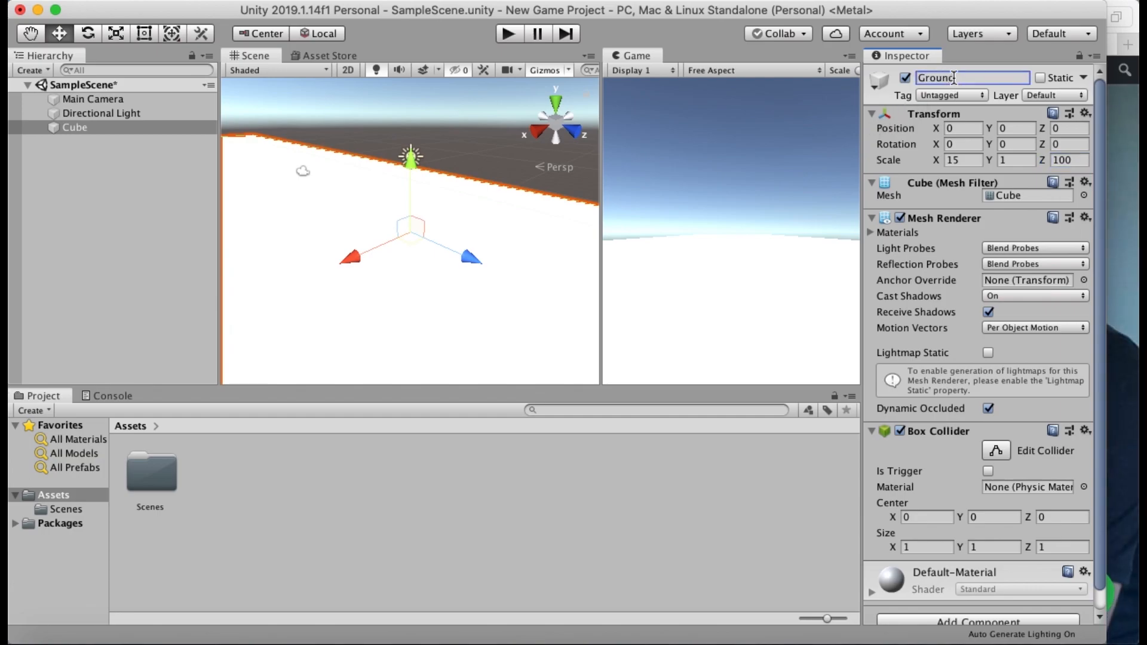
pyautogui.press('Return')
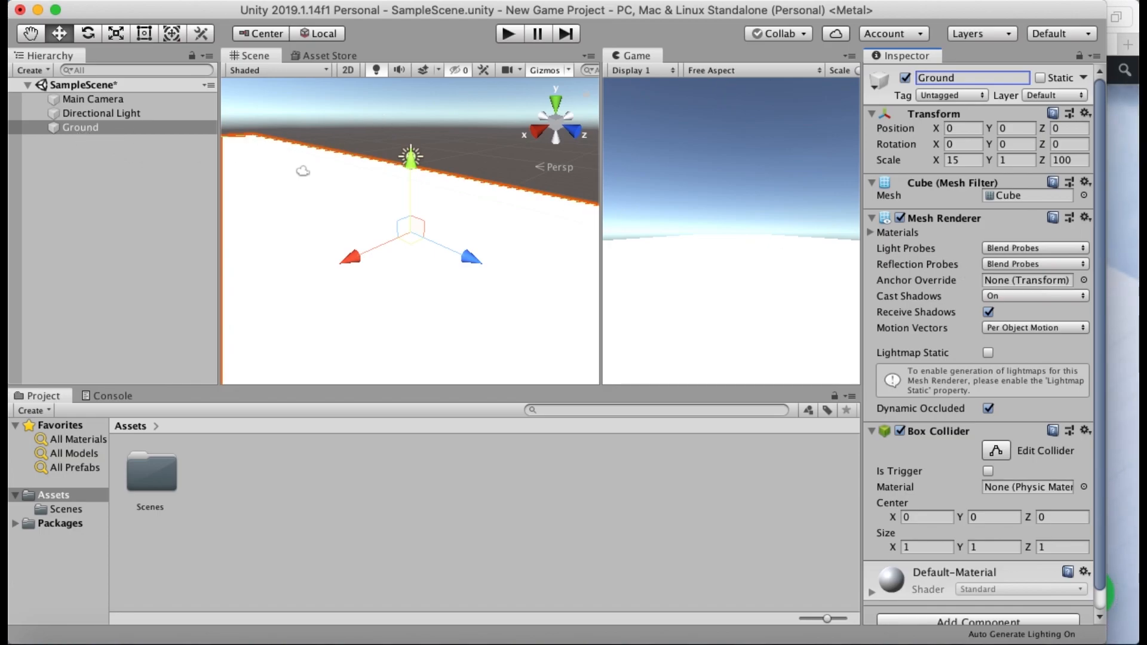
# Step: Move the Ground forward along the Z axis and set its Z position to 43
pyautogui.moveTo(453, 257); pyautogui.dragTo(491, 269)
pyautogui.scroll(-3, 491, 269)
pyautogui.moveTo(465, 258); pyautogui.dragTo(820, 443)
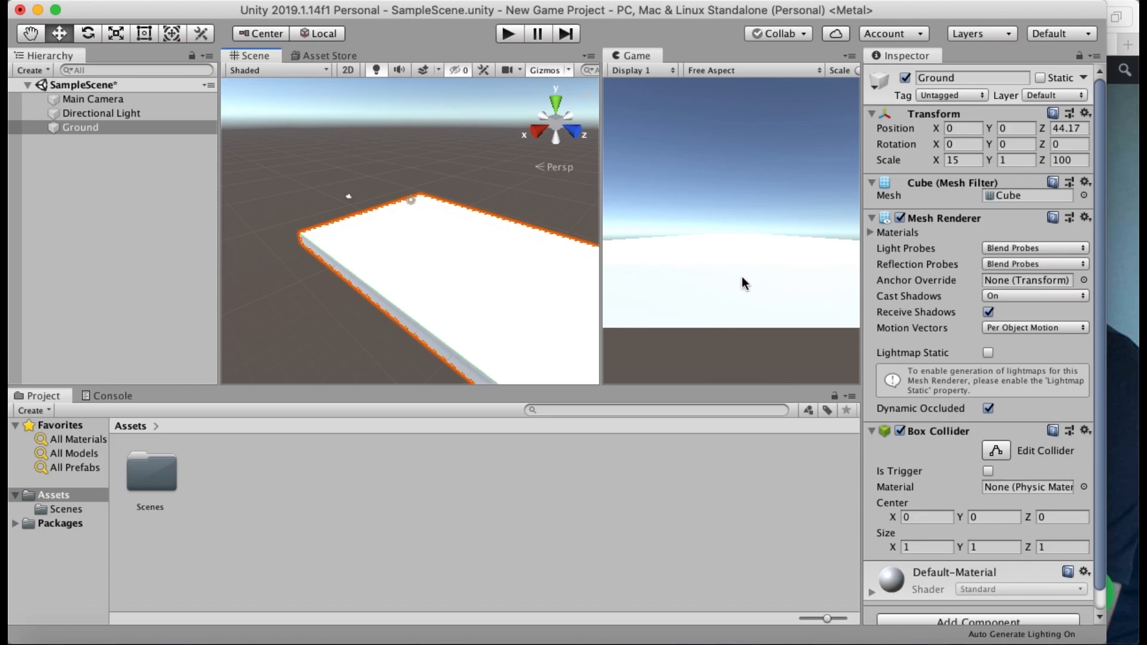
pyautogui.click(1074, 128)
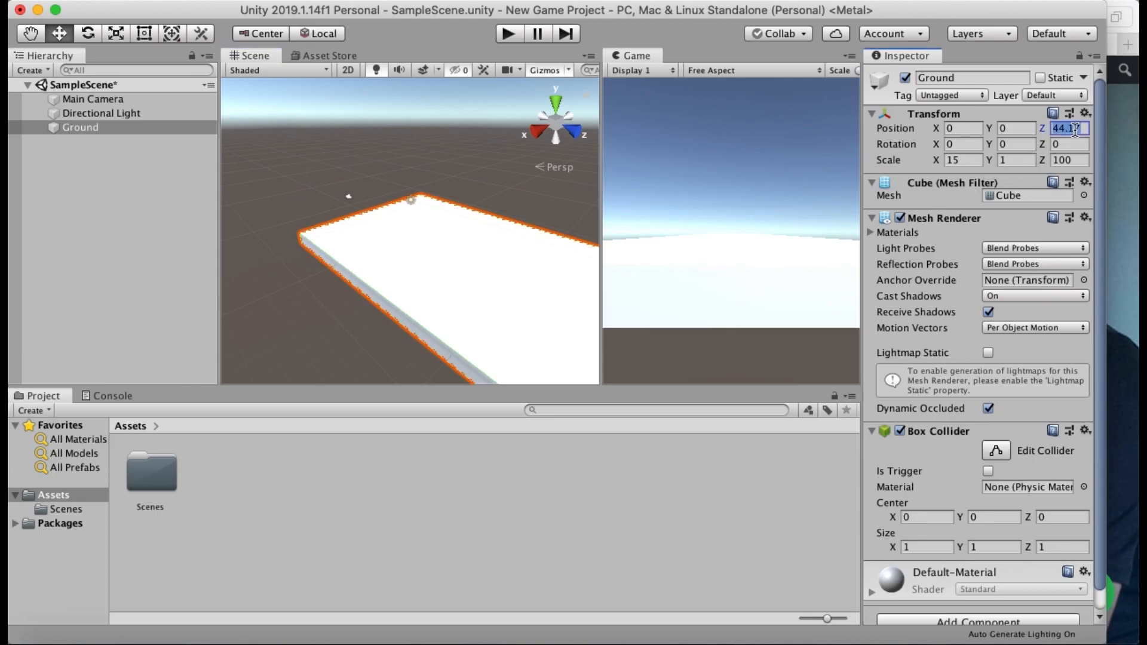
pyautogui.write('43')
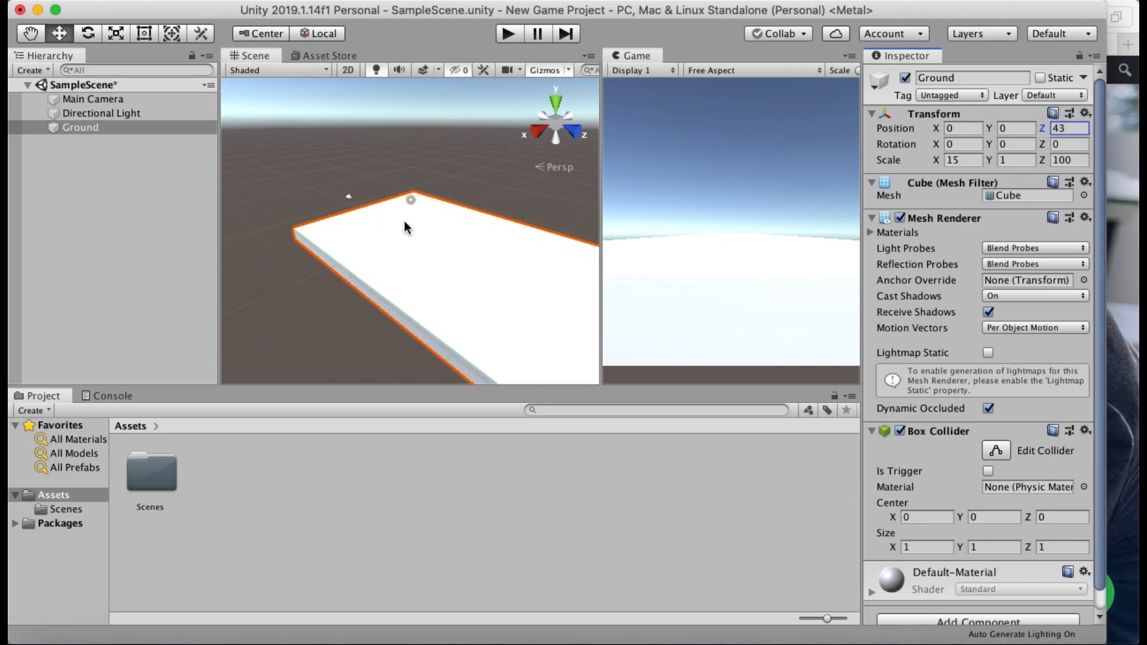
# Step: Open the My Assets list in the Asset Store through the account profile
pyautogui.click(331, 56)
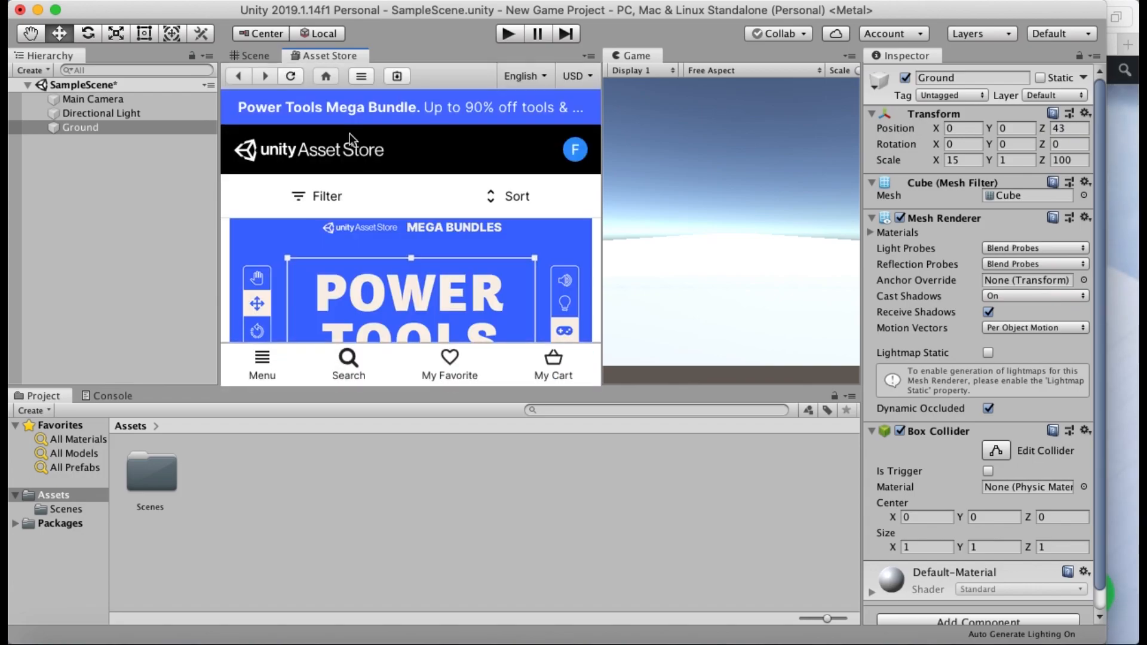
pyautogui.click(574, 155)
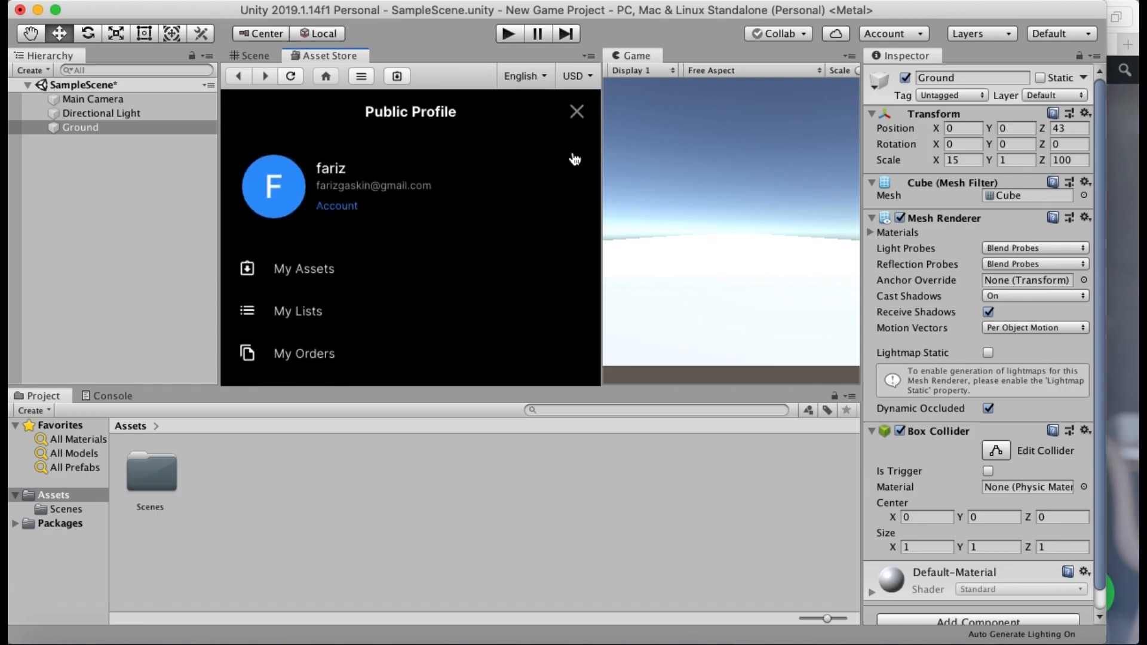
pyautogui.click(310, 271)
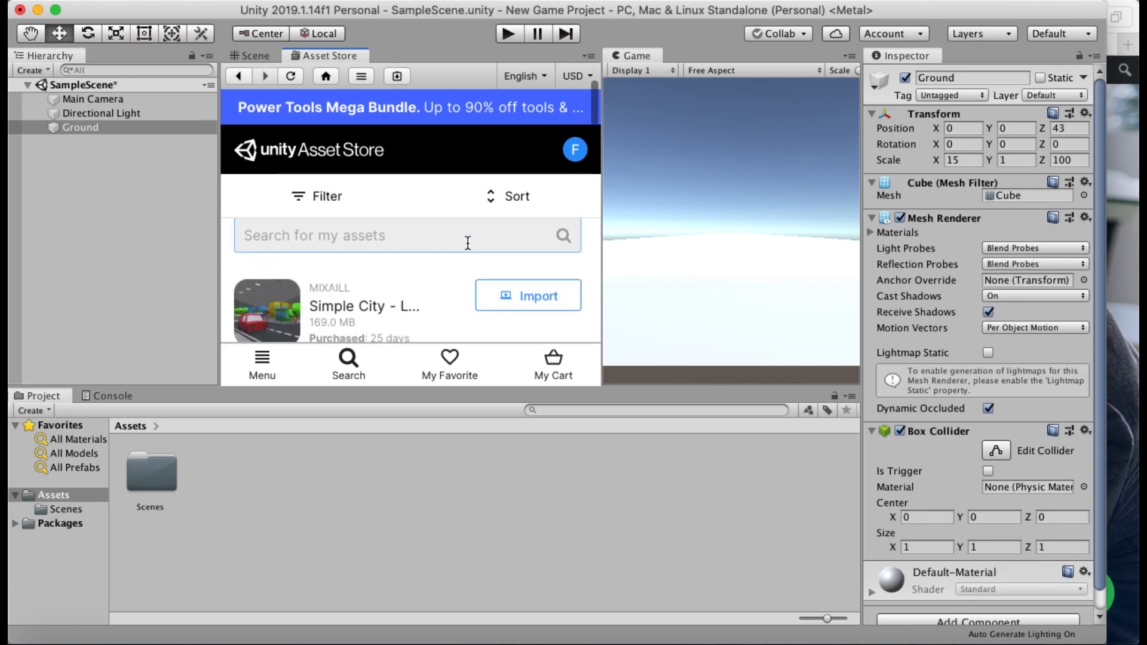
# Step: Look through the owned assets and import the full Simple City - Low Poly Assets package into the project
pyautogui.scroll(-3, 470, 249)
pyautogui.scroll(-3, 469, 248)
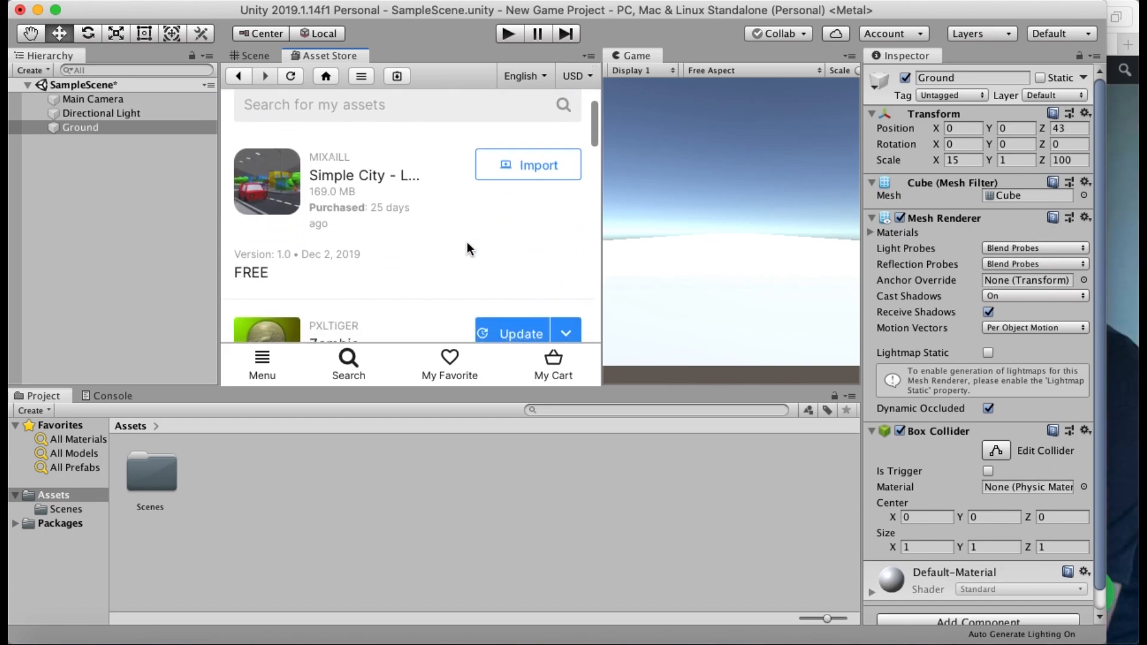
pyautogui.scroll(-3, 469, 249)
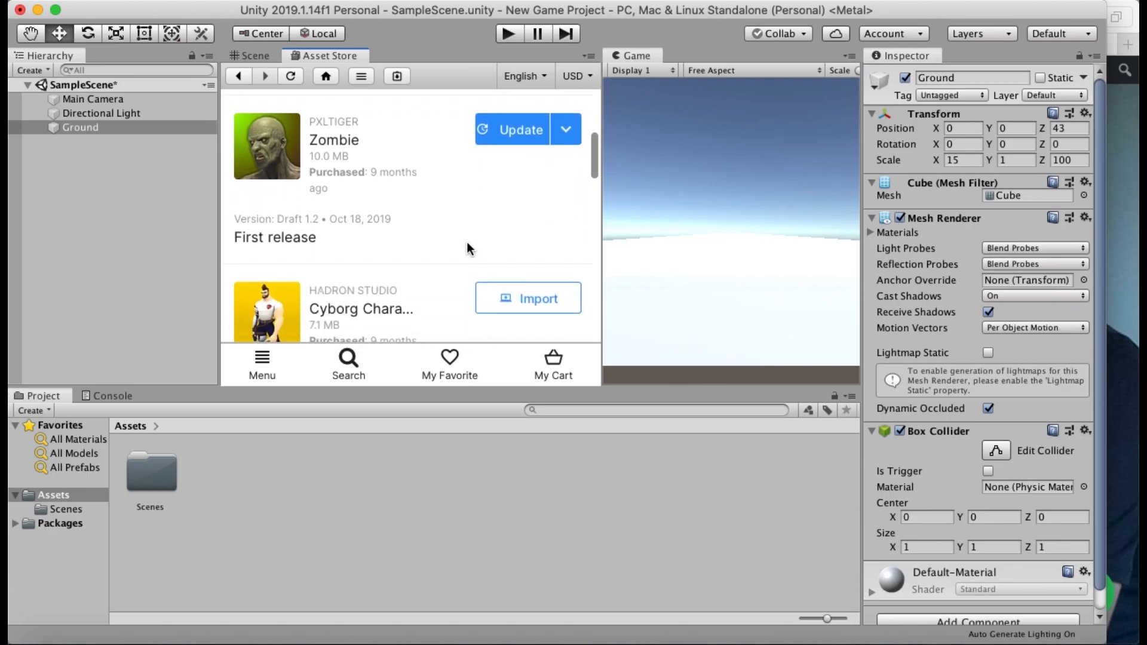
pyautogui.scroll(-5, 469, 249)
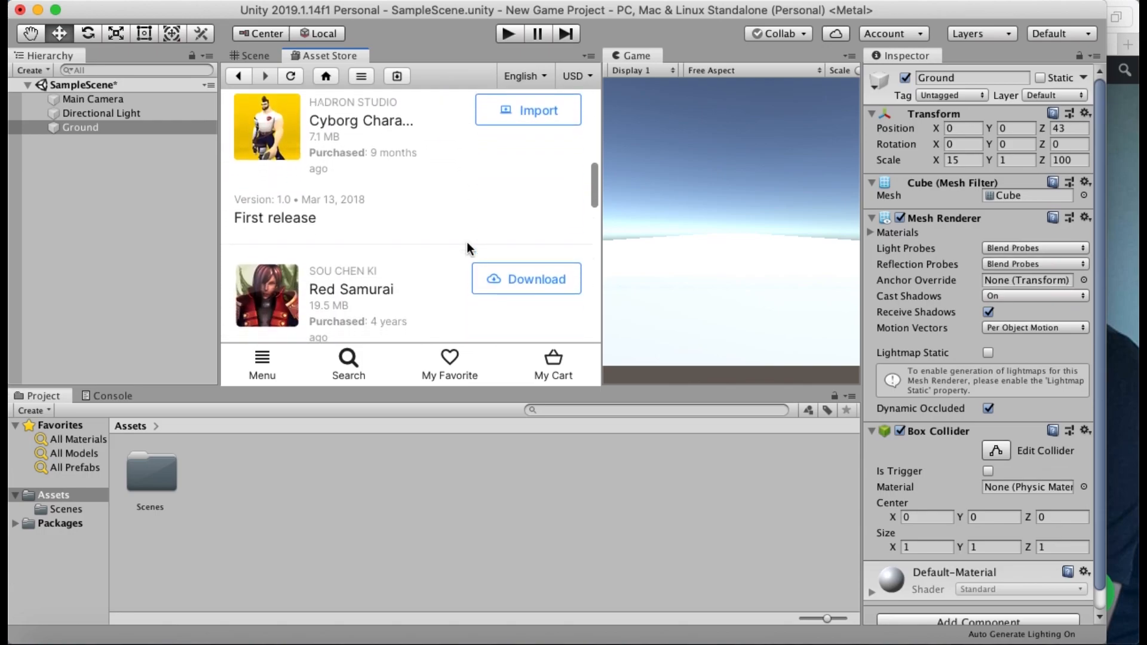
pyautogui.scroll(12, 470, 249)
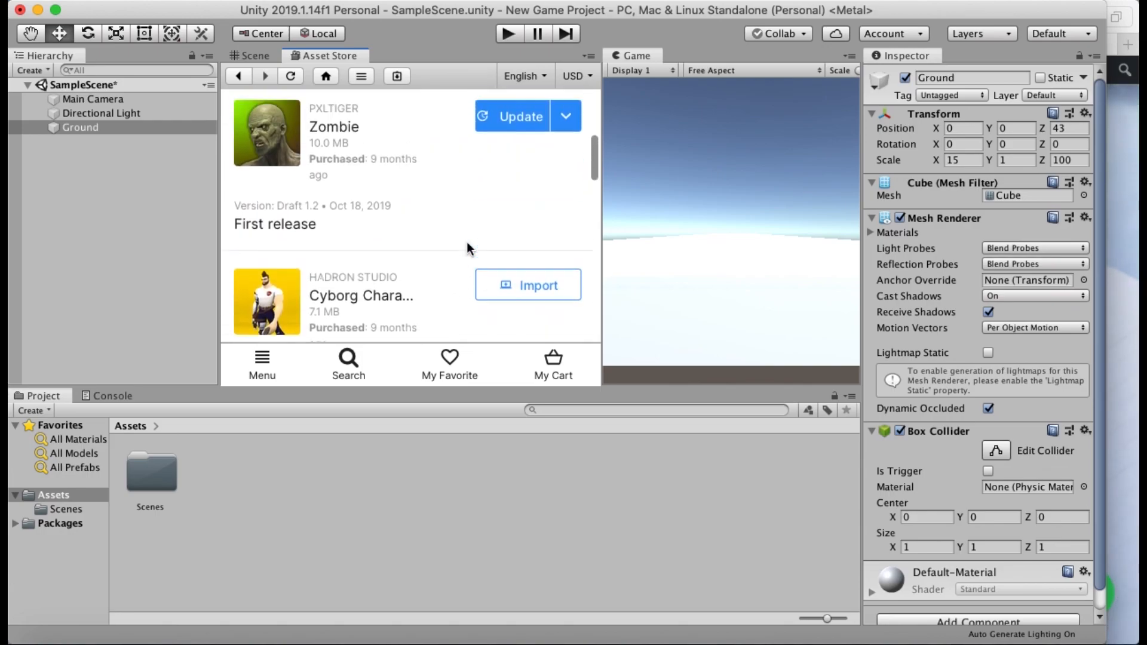
pyautogui.click(528, 234)
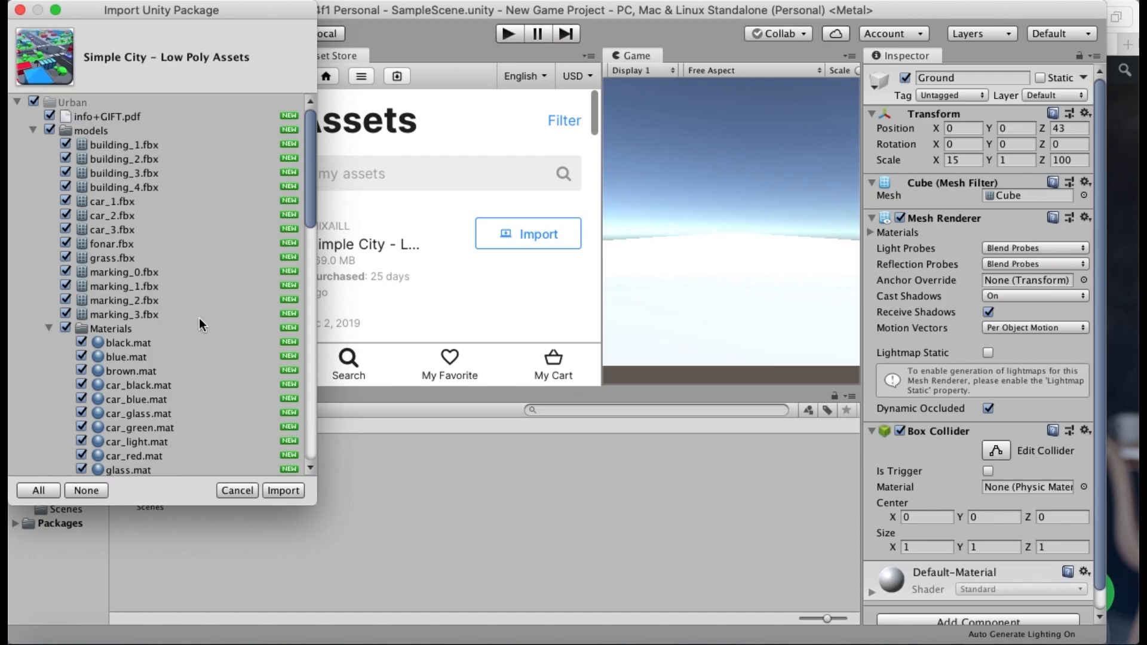
pyautogui.click(278, 491)
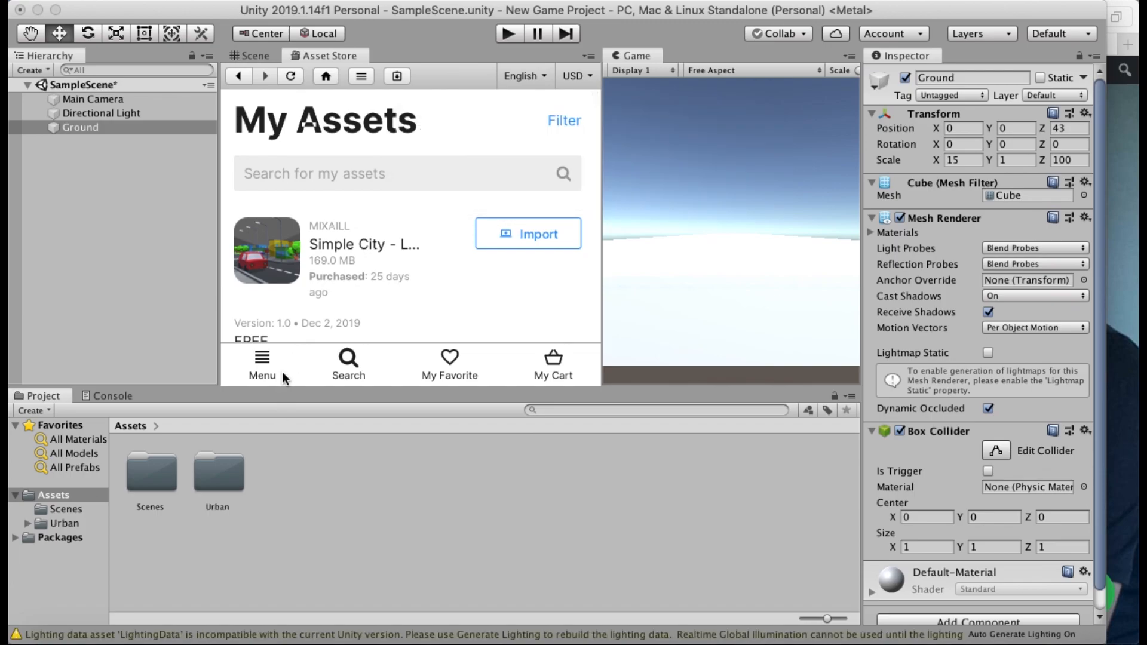
# Step: Browse the project's Scenes folder and the imported Urban folder with its models, prefab and scenes subfolders
pyautogui.click(66, 509)
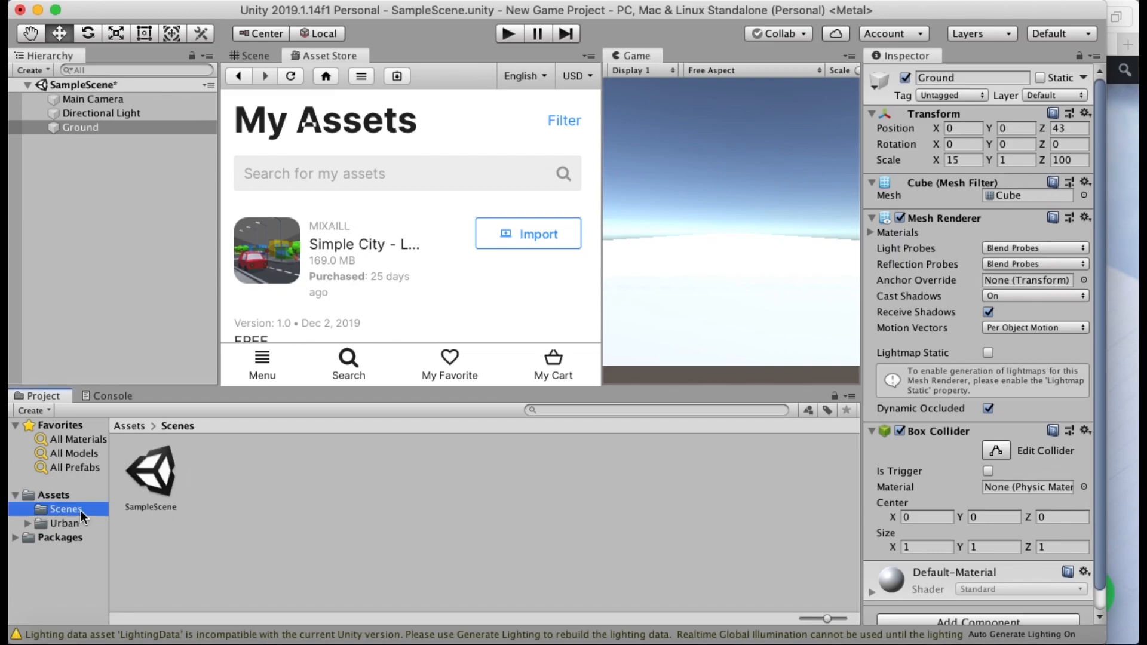
pyautogui.click(72, 524)
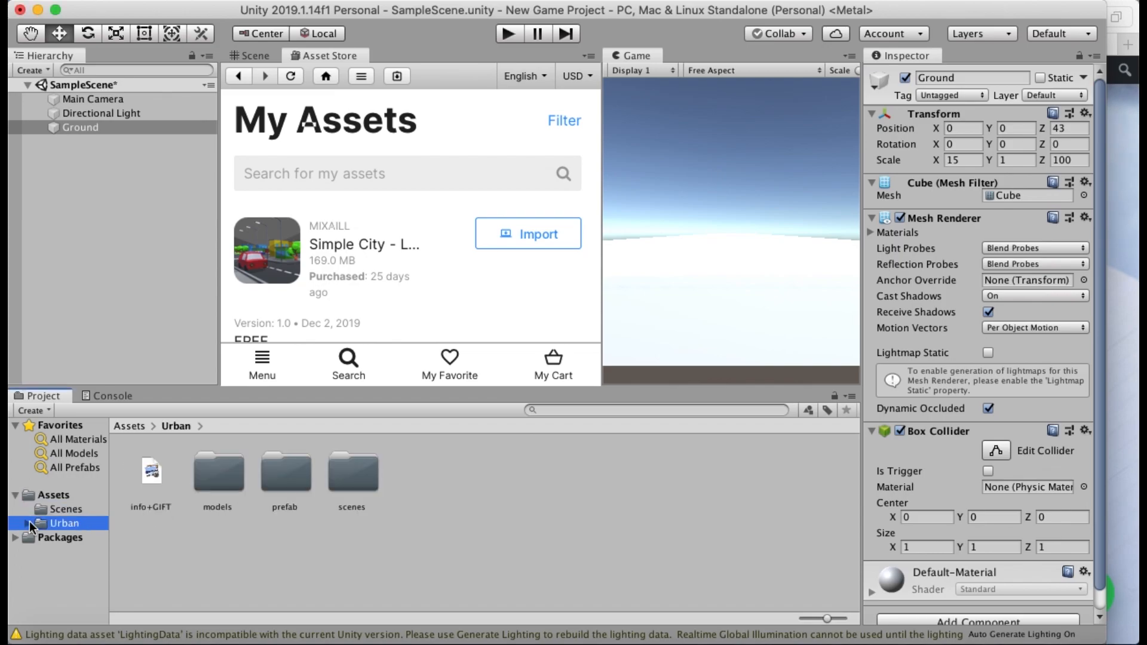
pyautogui.click(30, 523)
pyautogui.click(73, 536)
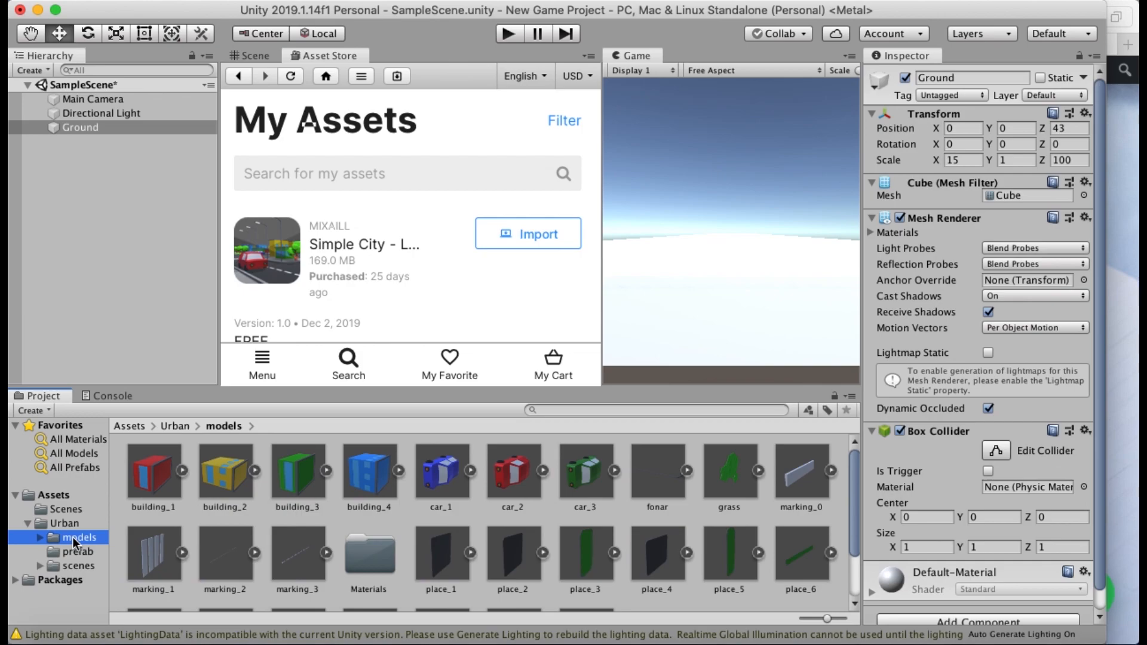
pyautogui.click(75, 551)
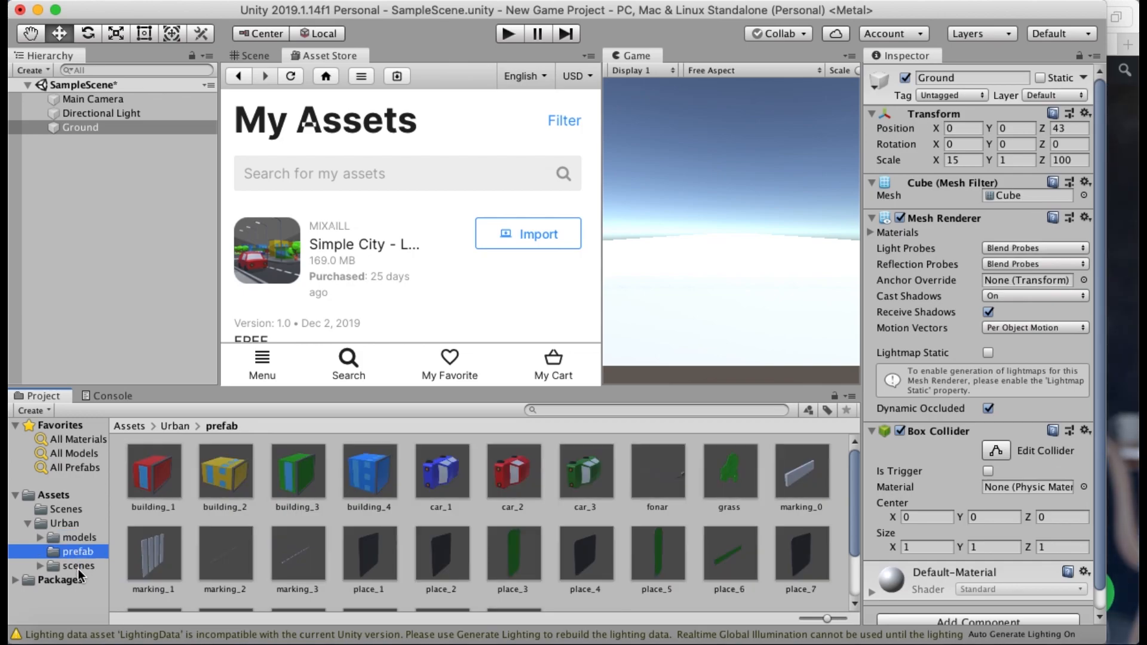
pyautogui.click(78, 568)
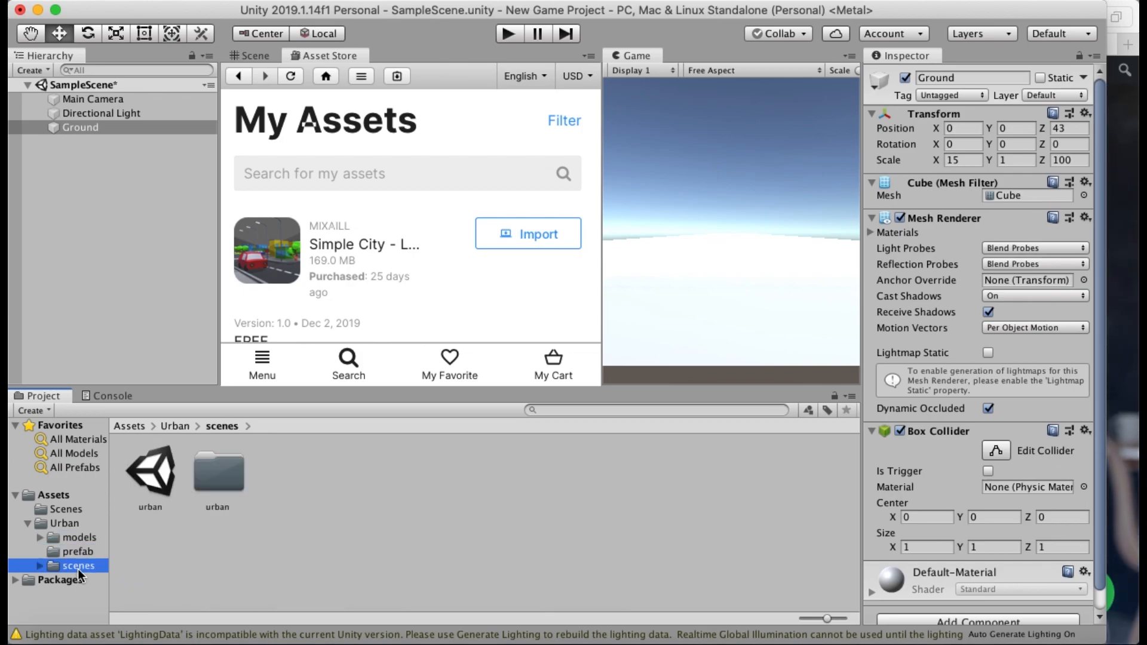
# Step: Return to the Scene view and open the prefab folder of the imported Urban assets
pyautogui.click(78, 523)
pyautogui.click(79, 493)
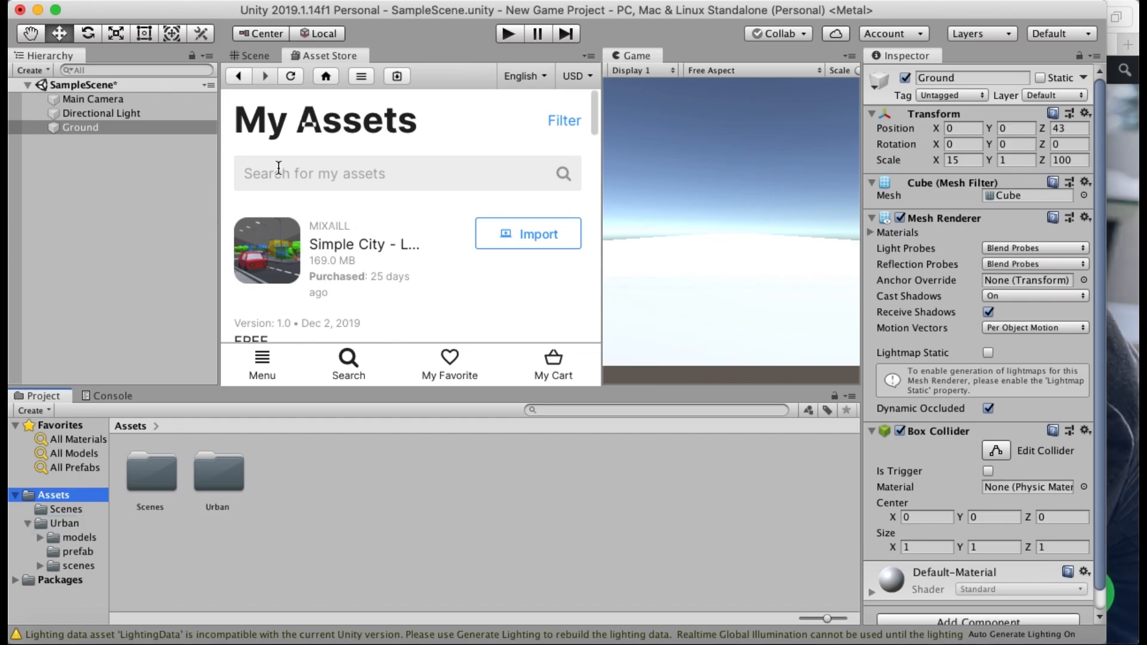
pyautogui.click(257, 55)
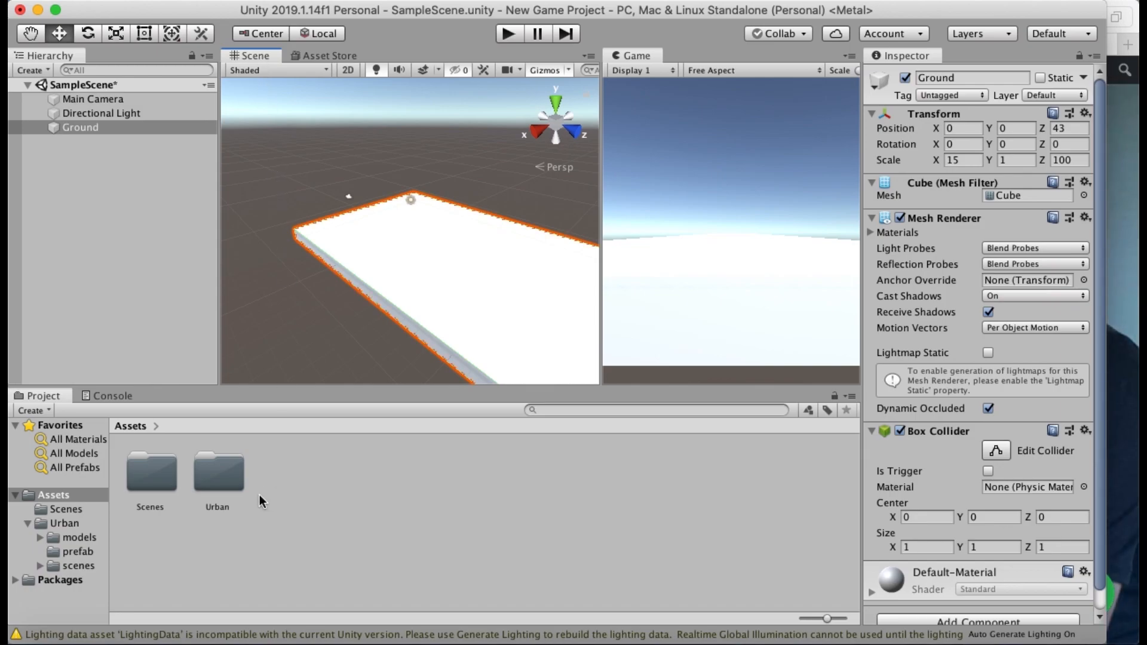
pyautogui.click(77, 538)
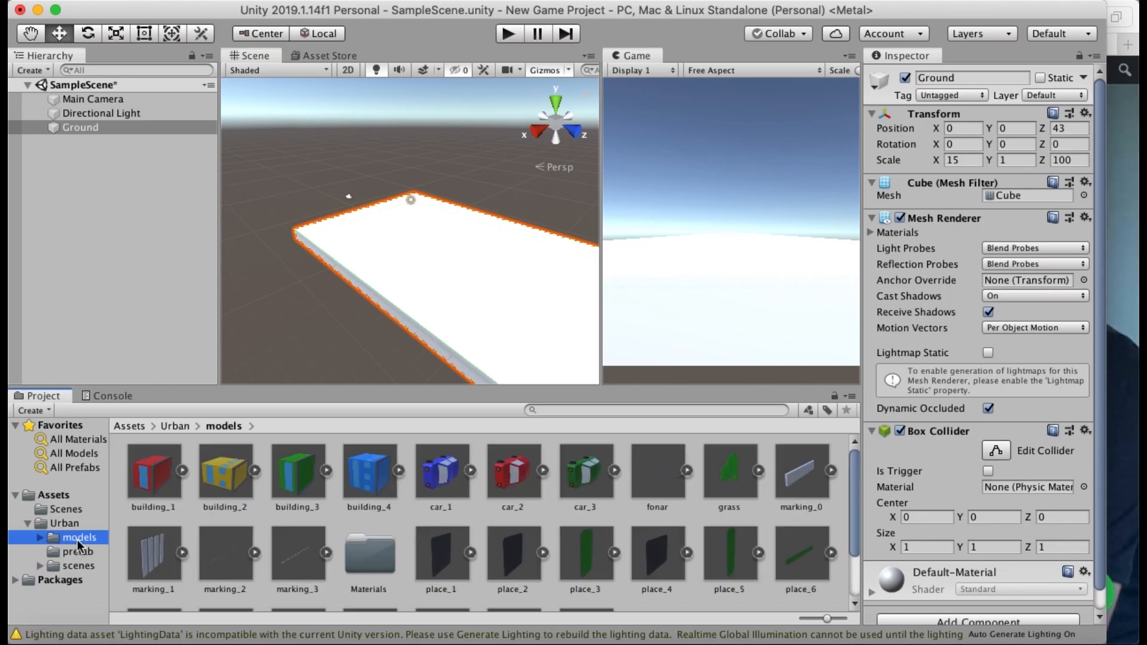
pyautogui.click(74, 554)
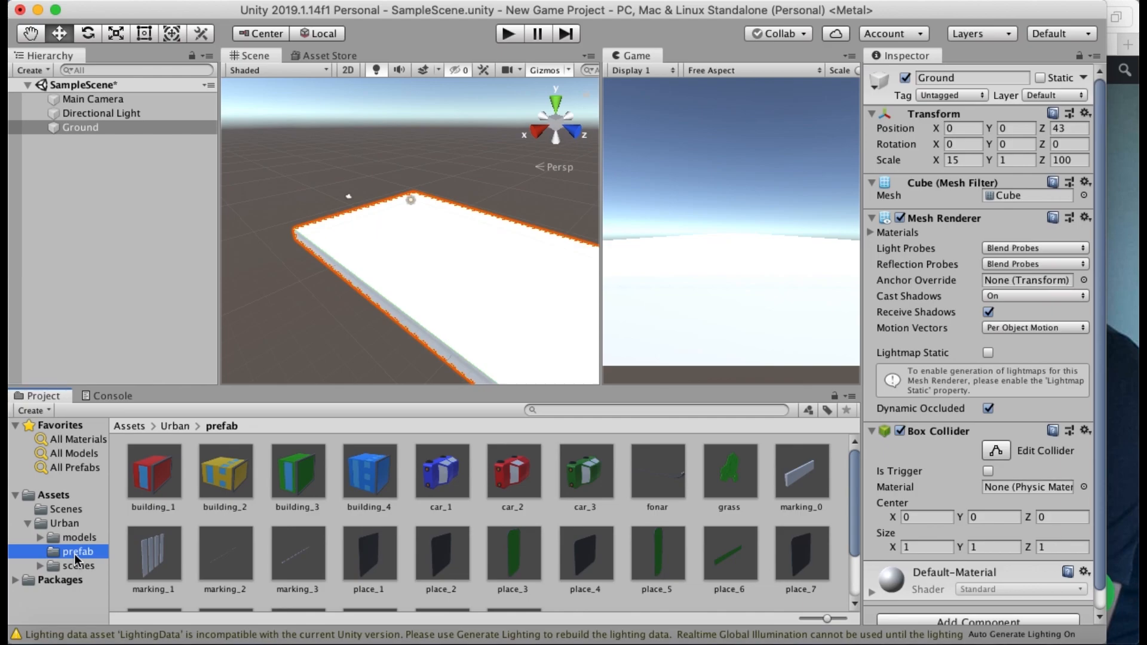
# Step: Examine the components of the car_2 prefab, collapse their sections, and compare them with the Ground's components and its Box Collider
pyautogui.click(522, 484)
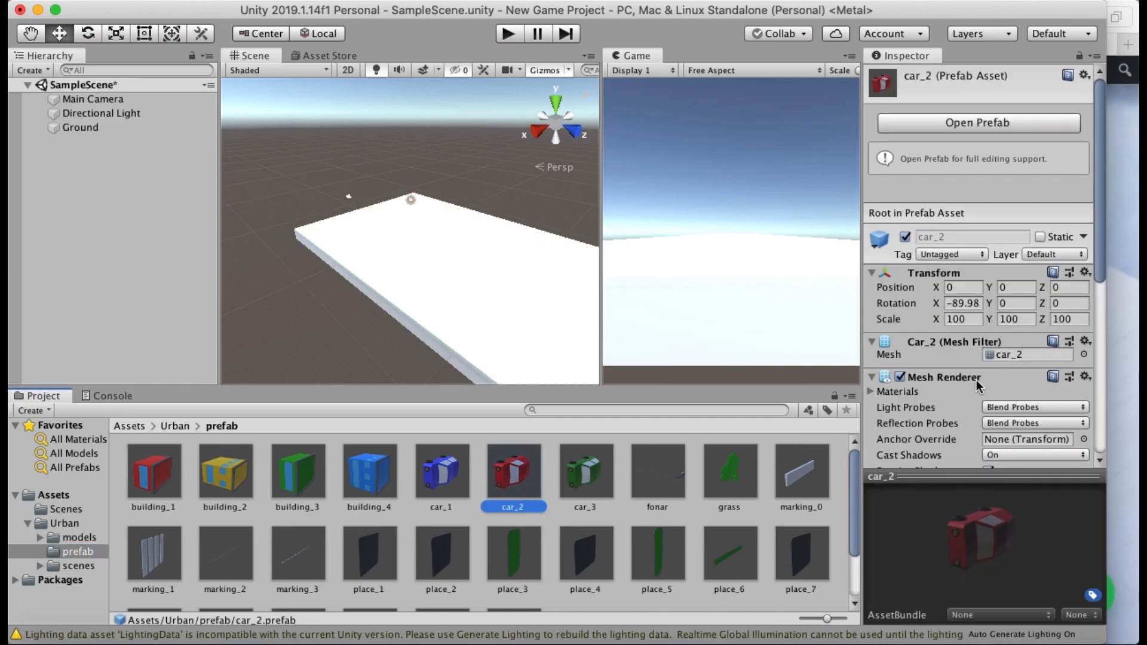
pyautogui.scroll(-10, 967, 310)
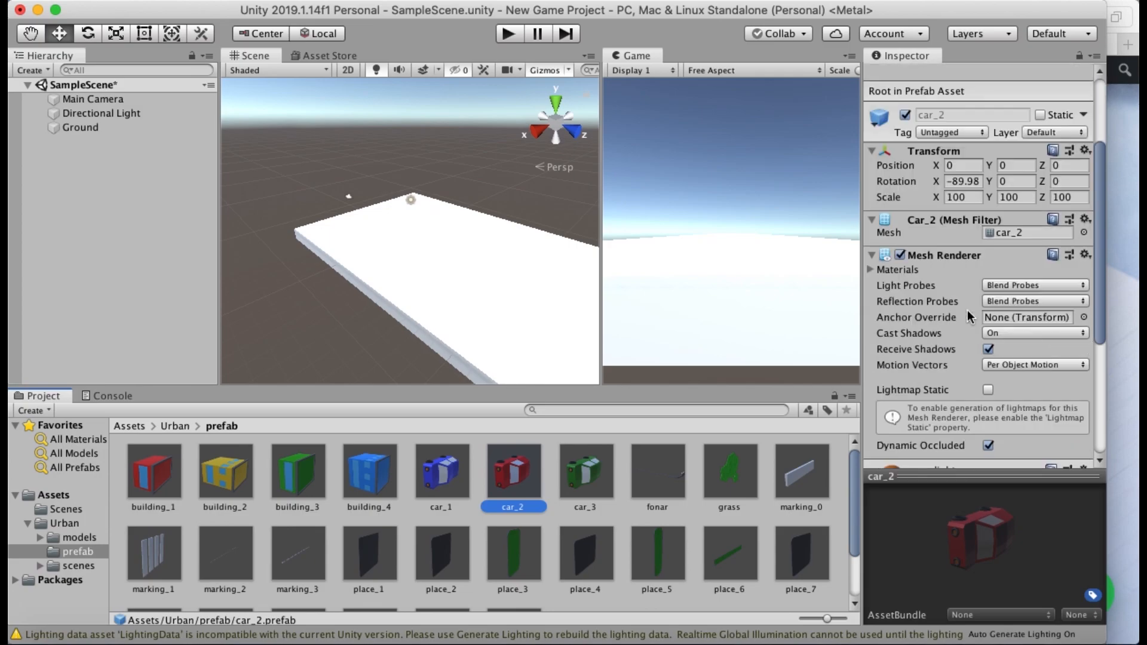
pyautogui.scroll(10, 967, 310)
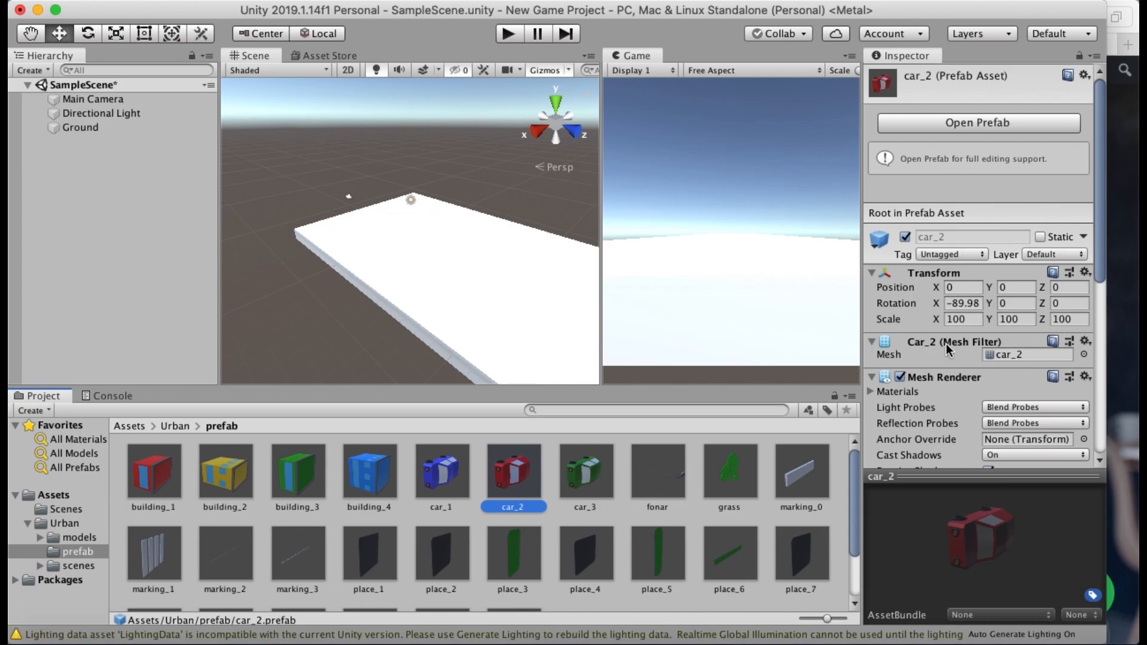
pyautogui.click(873, 273)
pyautogui.click(873, 291)
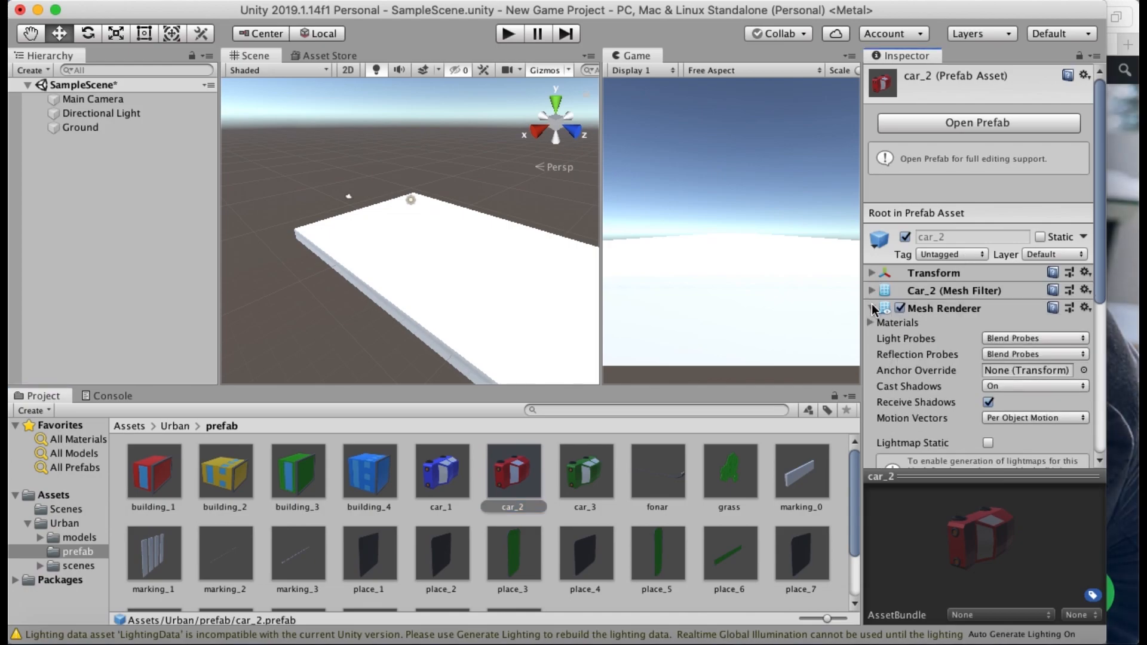
pyautogui.click(872, 309)
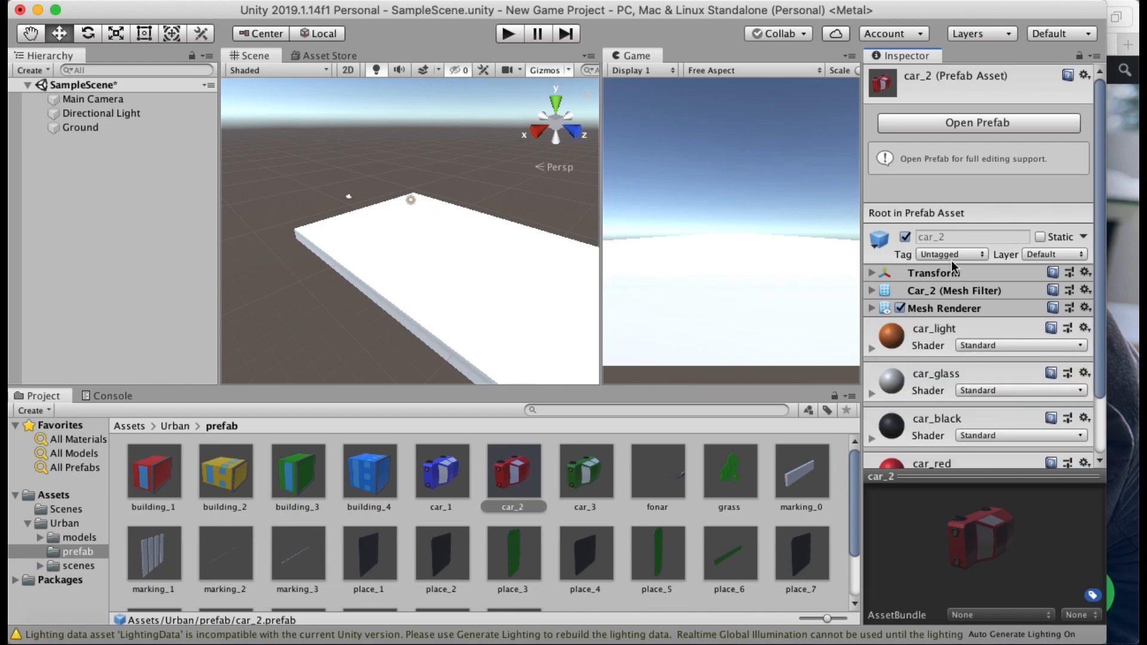
pyautogui.scroll(-5, 951, 260)
pyautogui.scroll(5, 951, 261)
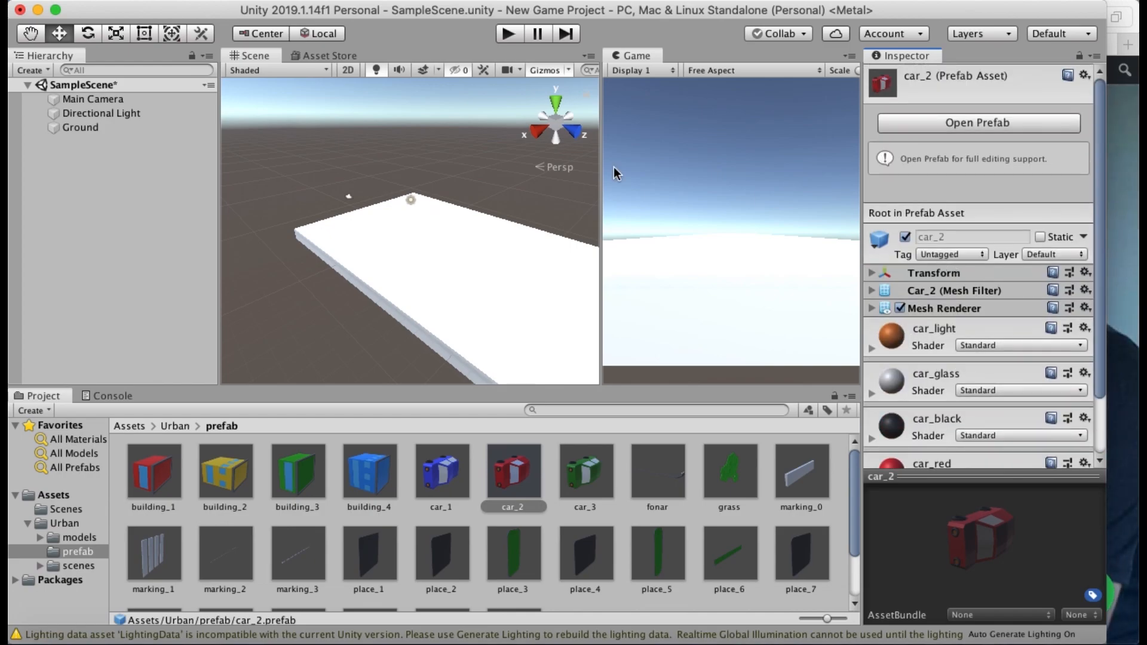
pyautogui.click(139, 126)
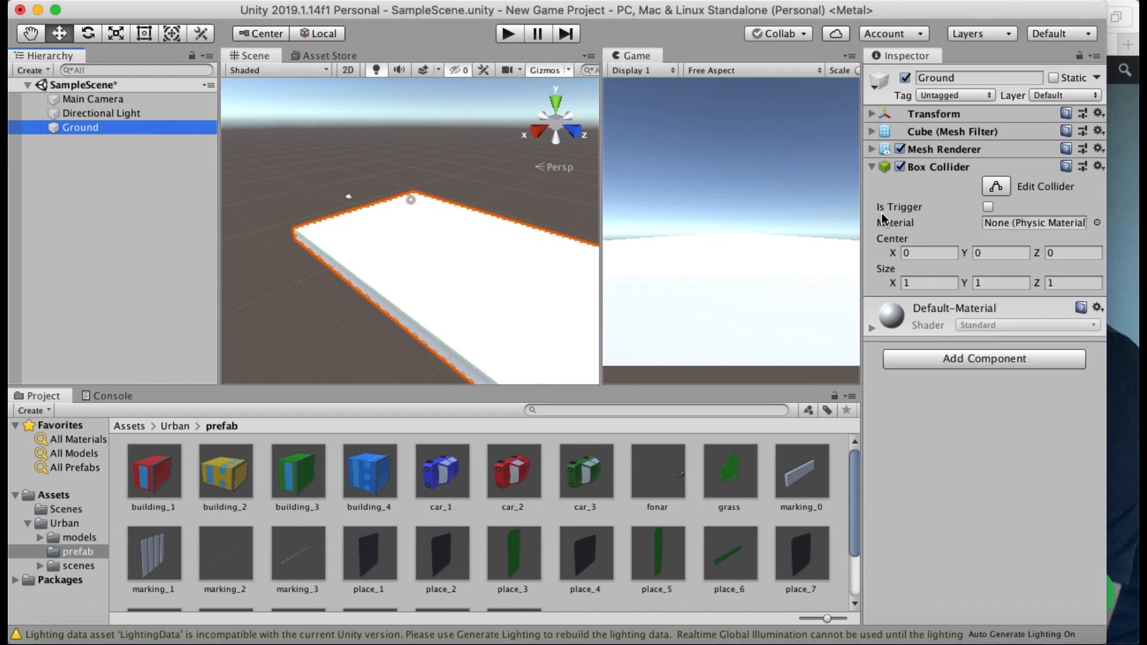
pyautogui.click(872, 167)
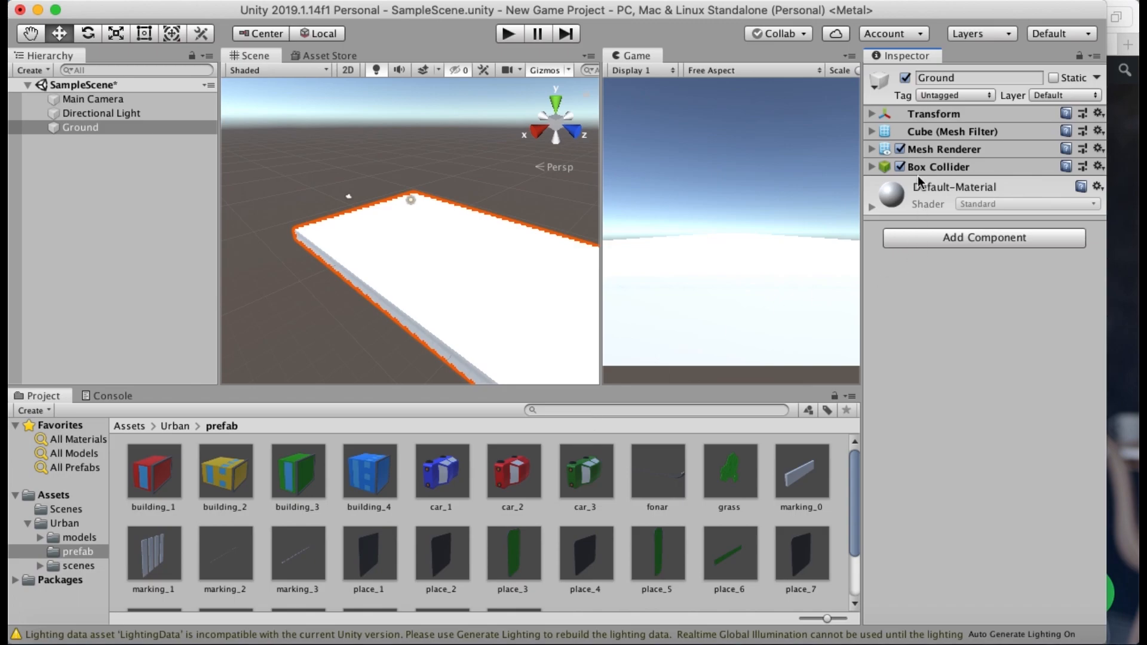
# Step: Add a Box Collider physics component to the car_2 prefab
pyautogui.click(522, 468)
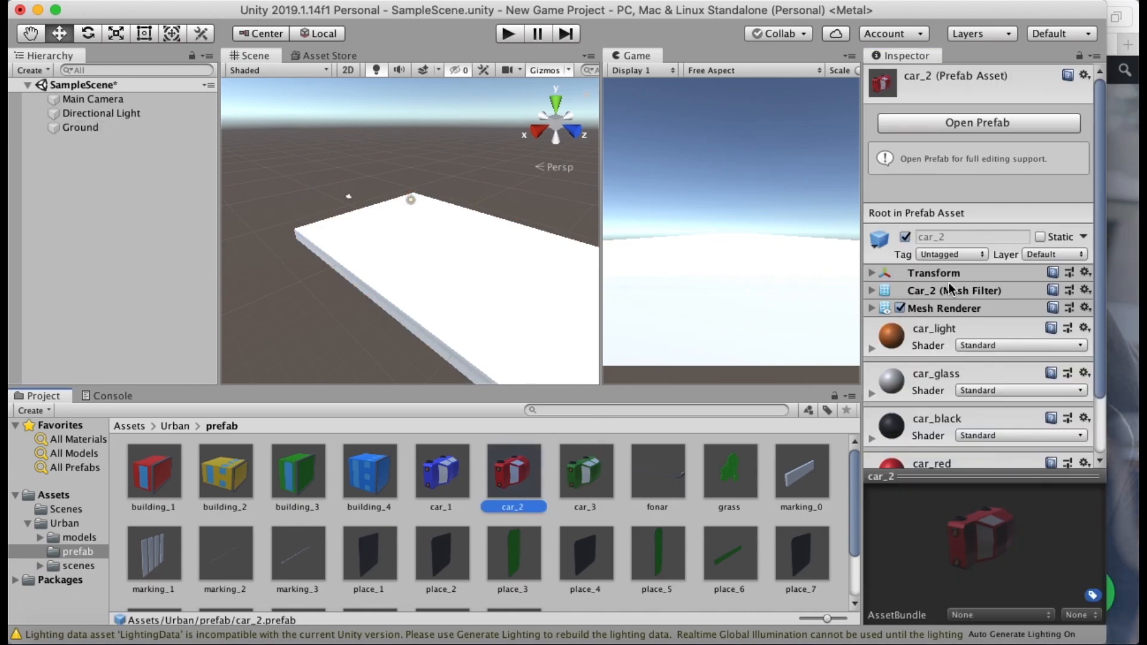
pyautogui.scroll(-3, 937, 416)
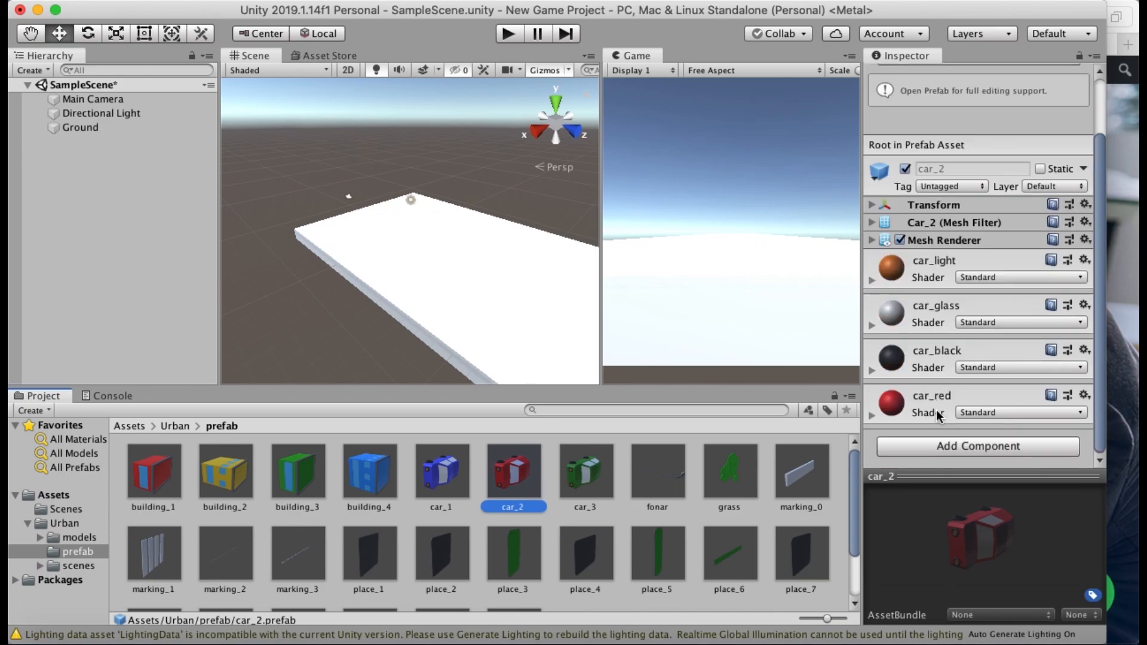
pyautogui.click(963, 446)
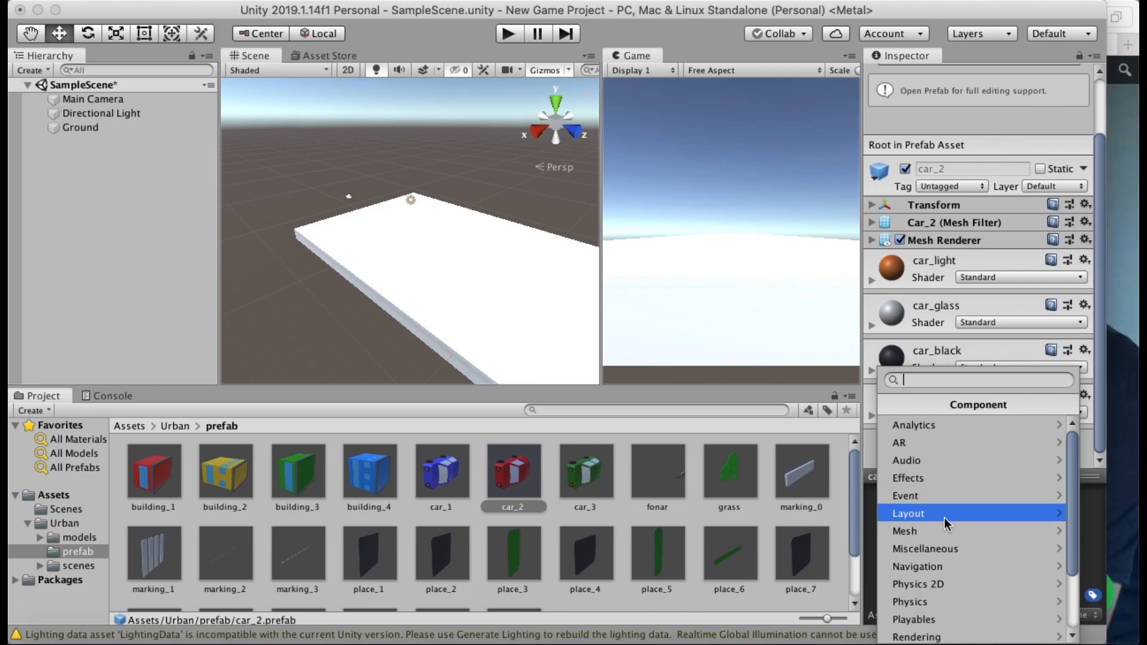
pyautogui.click(945, 600)
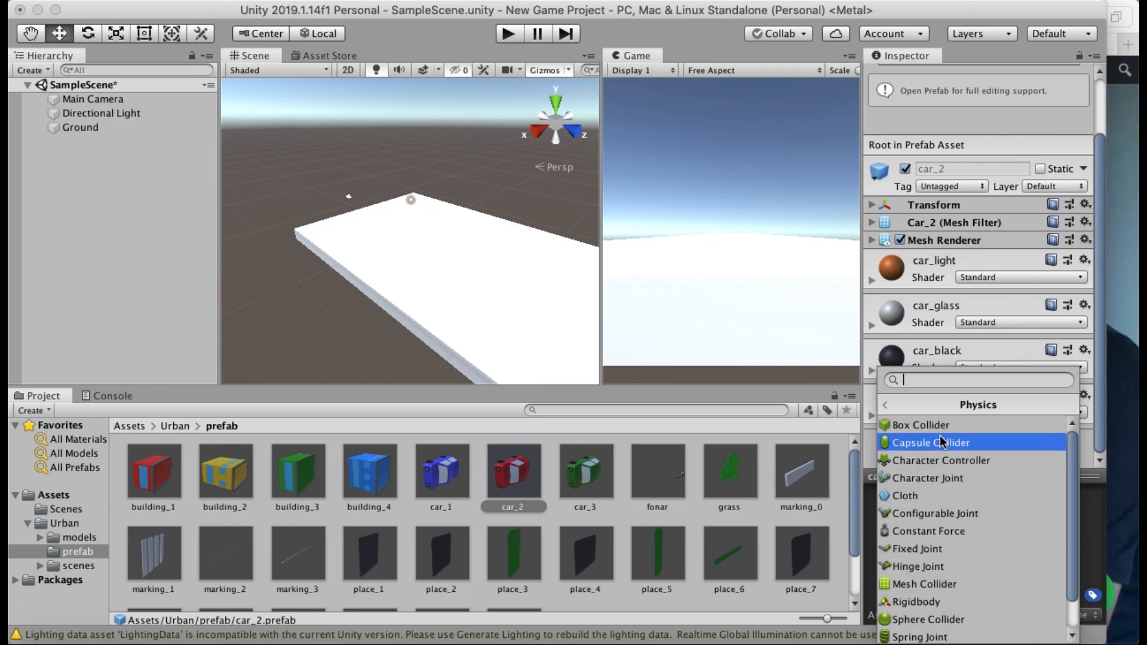
pyautogui.click(940, 425)
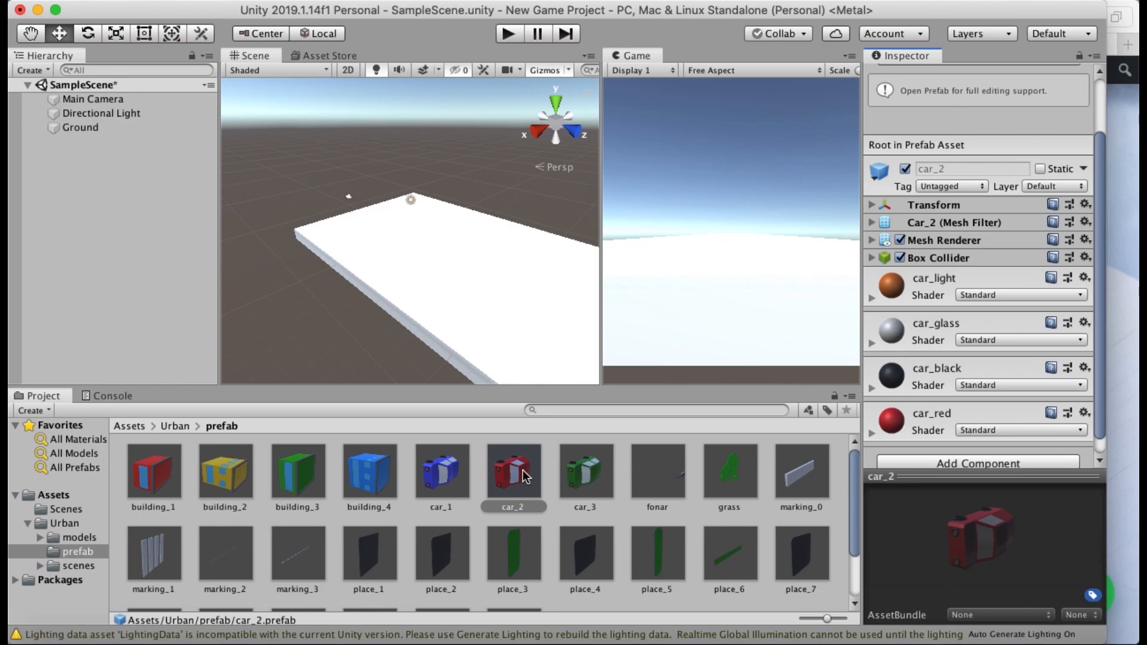
# Step: Place the car_2 prefab on the near end of the ground in the scene and rename it Player
pyautogui.moveTo(525, 476); pyautogui.dragTo(407, 228)
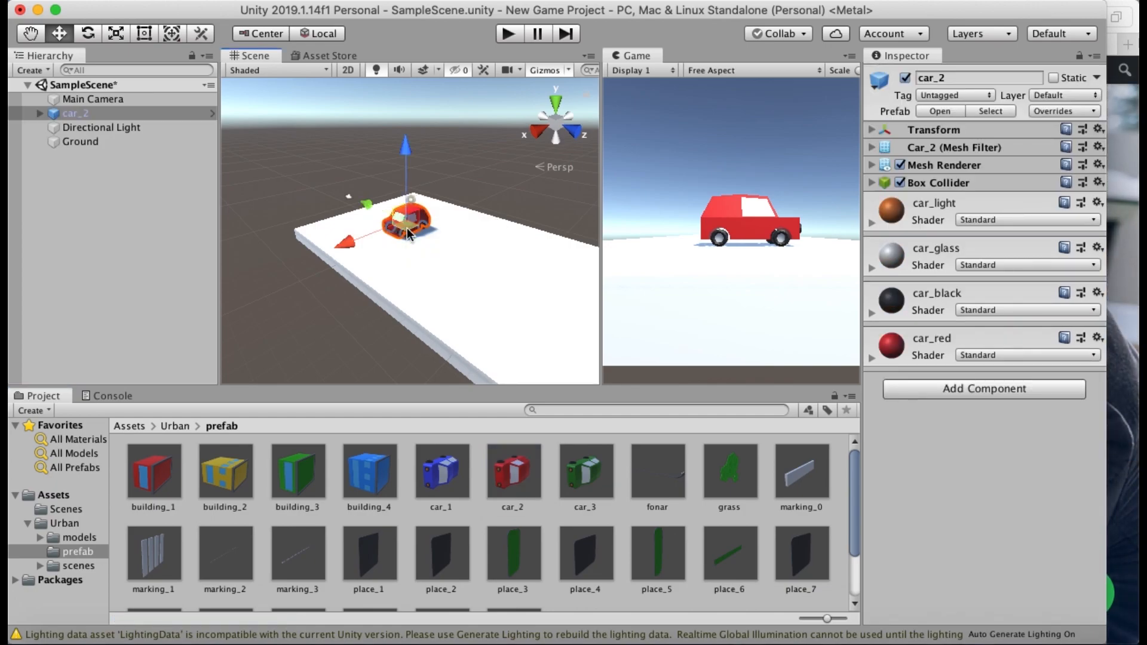
pyautogui.click(965, 78)
pyautogui.write('Player')
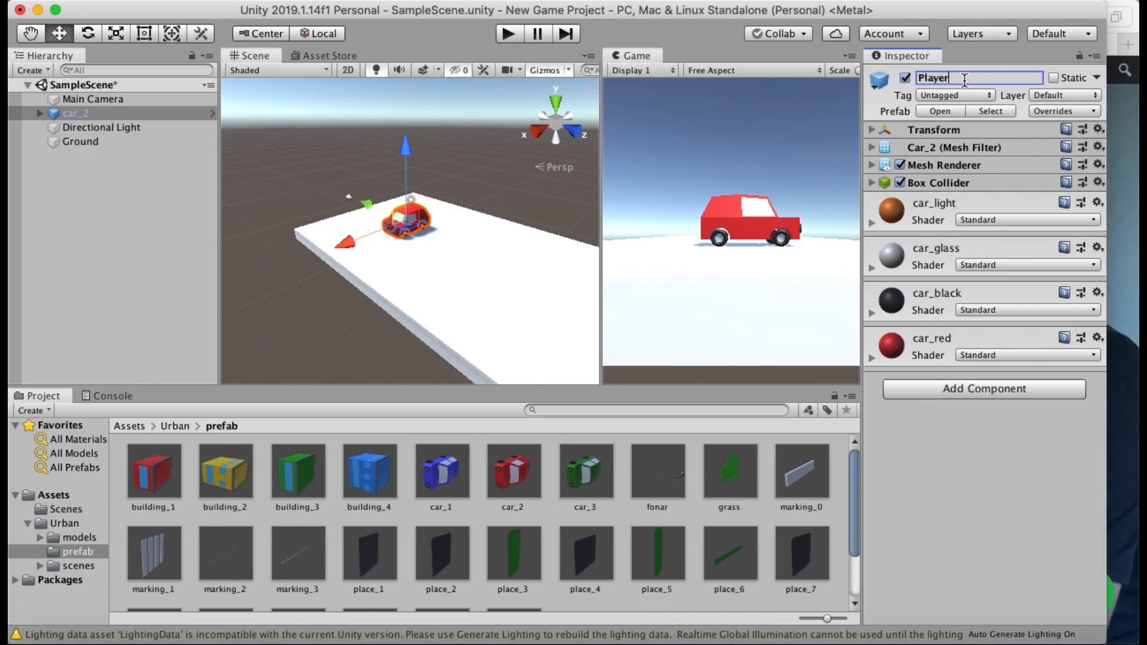
pyautogui.press('Return')
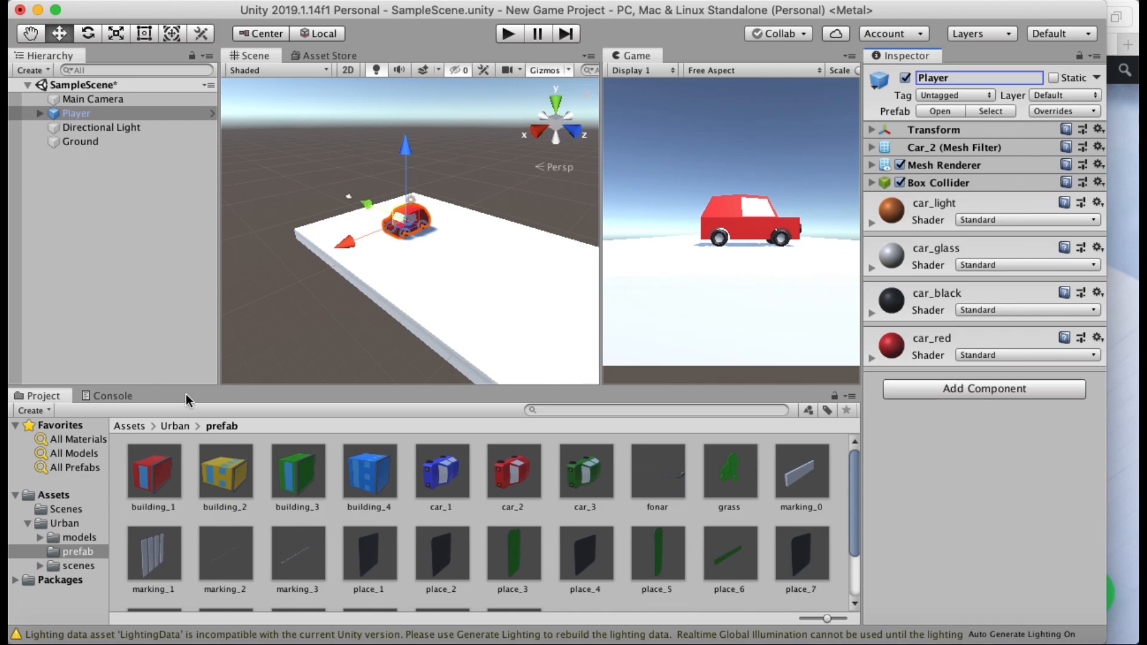
# Step: Create a new material in the root Assets folder and name it GroundMatte
pyautogui.click(52, 496)
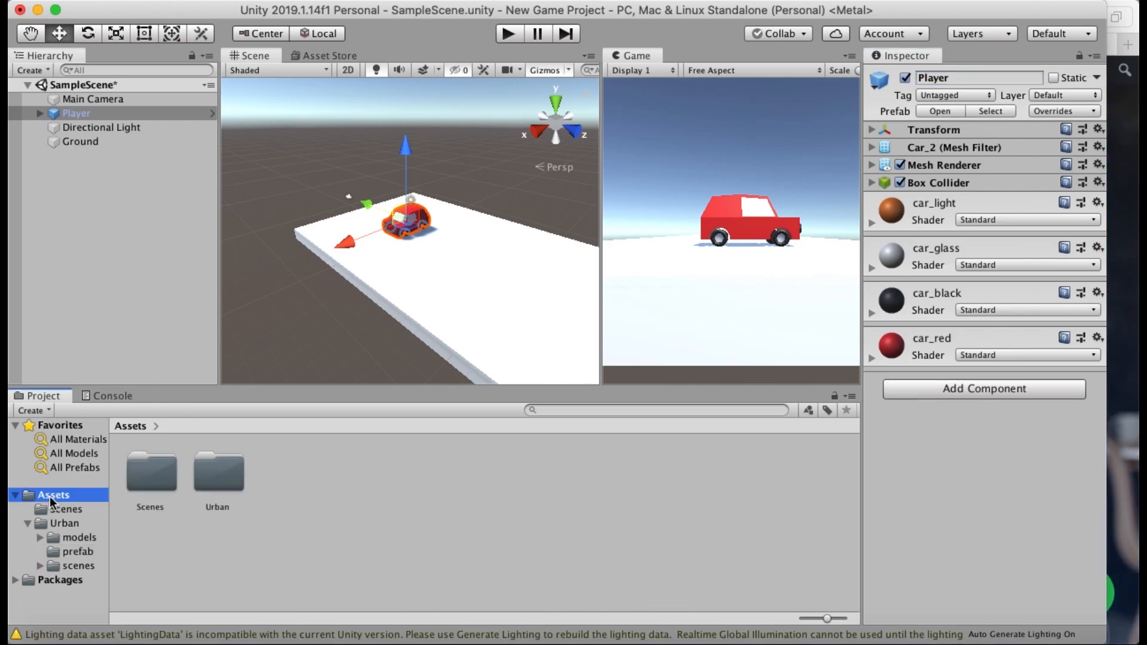
pyautogui.rightClick(431, 515)
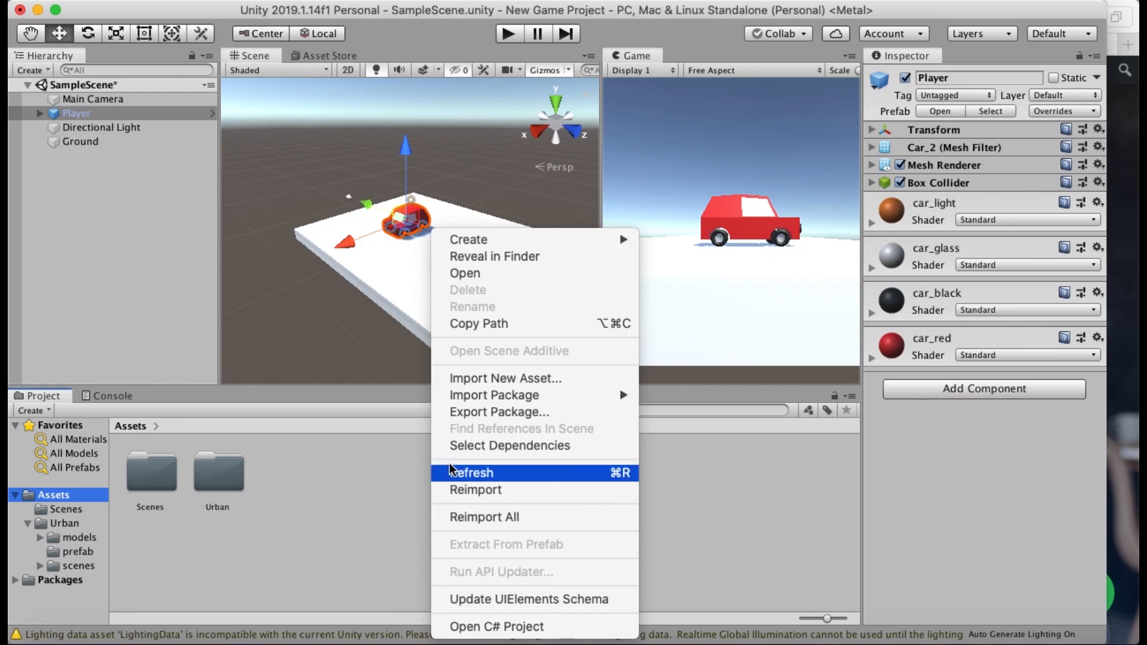
pyautogui.moveTo(550, 242)
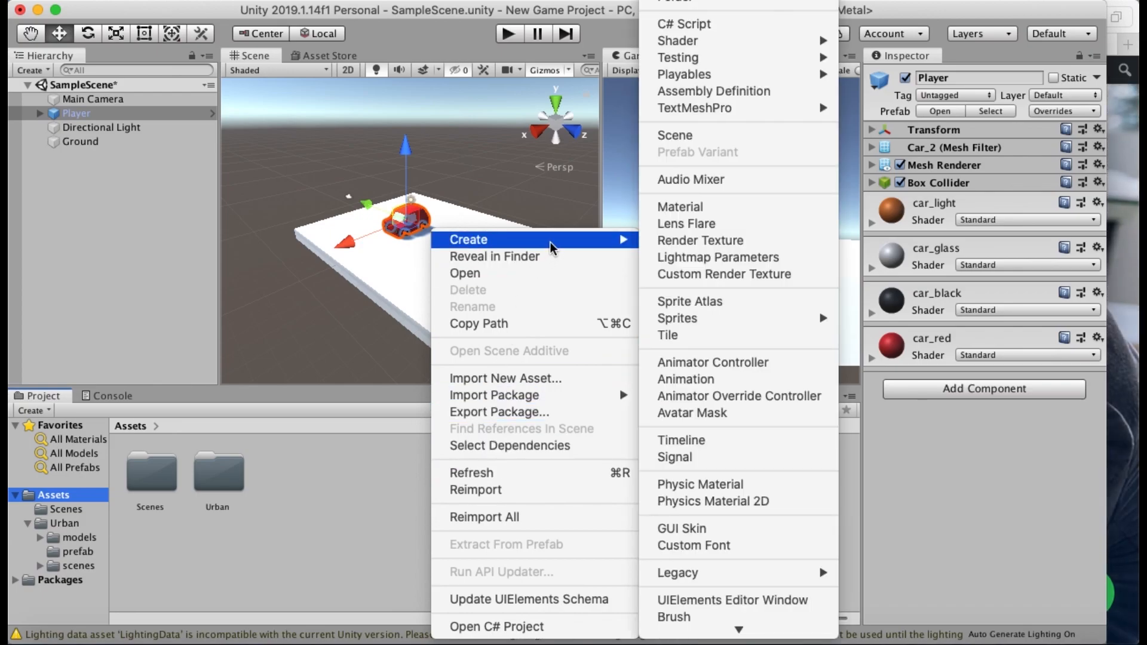
pyautogui.click(687, 207)
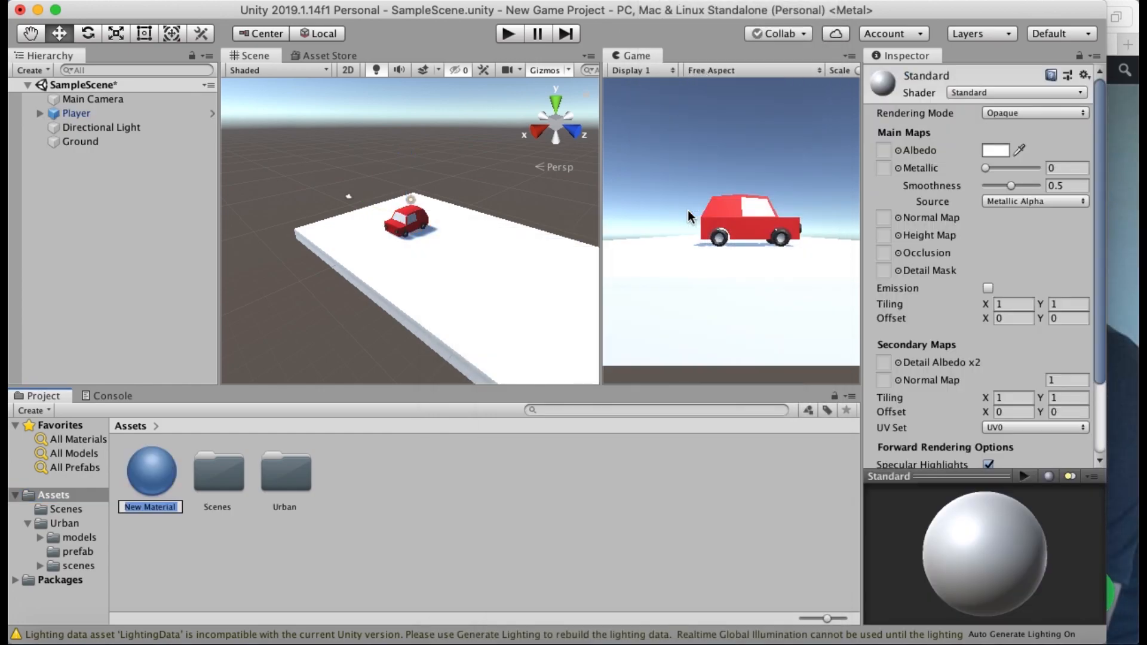
pyautogui.write('G')
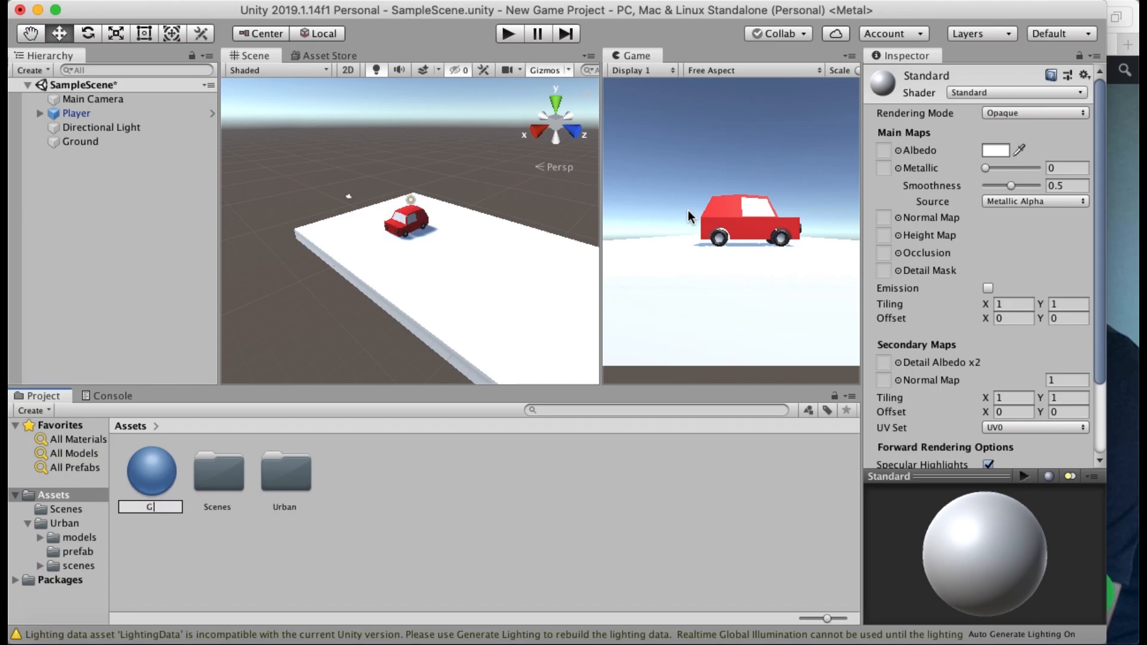
pyautogui.write('roundMatte')
pyautogui.press('Return')
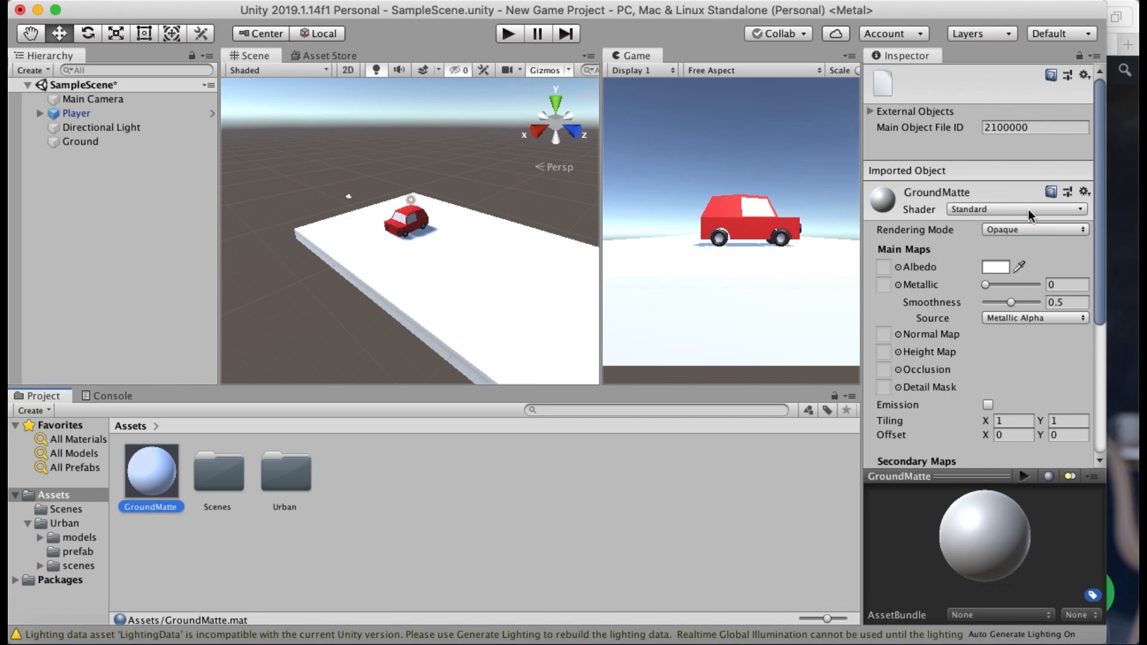
# Step: Set GroundMatte's albedo colour to grey 828282 and apply the material to the ground
pyautogui.click(995, 268)
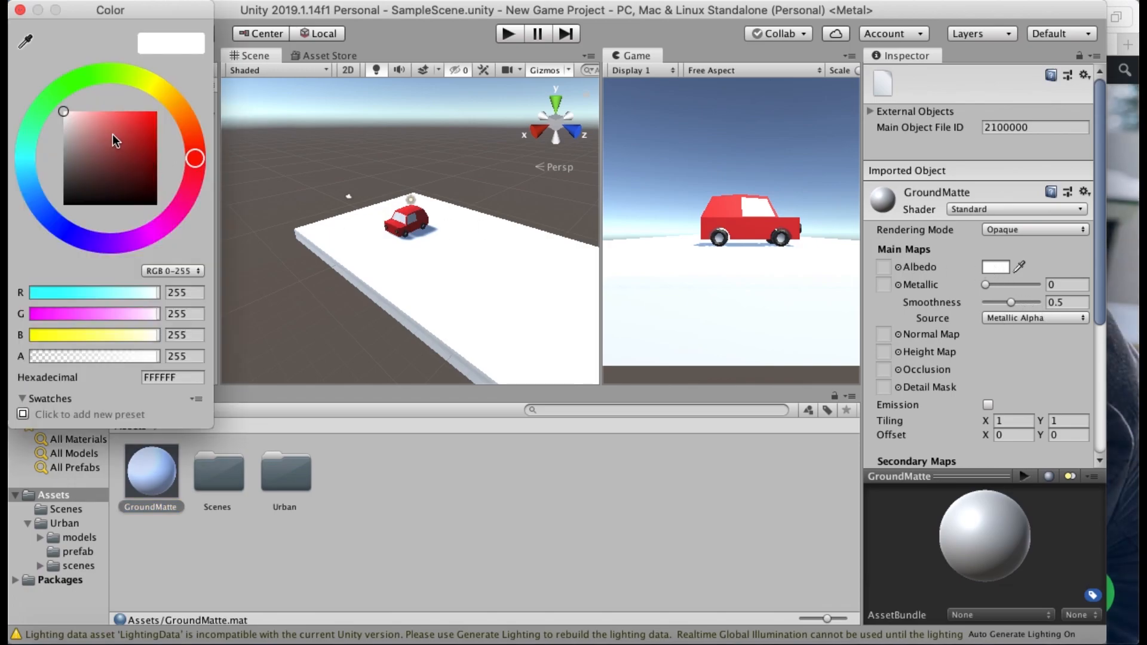
pyautogui.moveTo(63, 114); pyautogui.dragTo(53, 158)
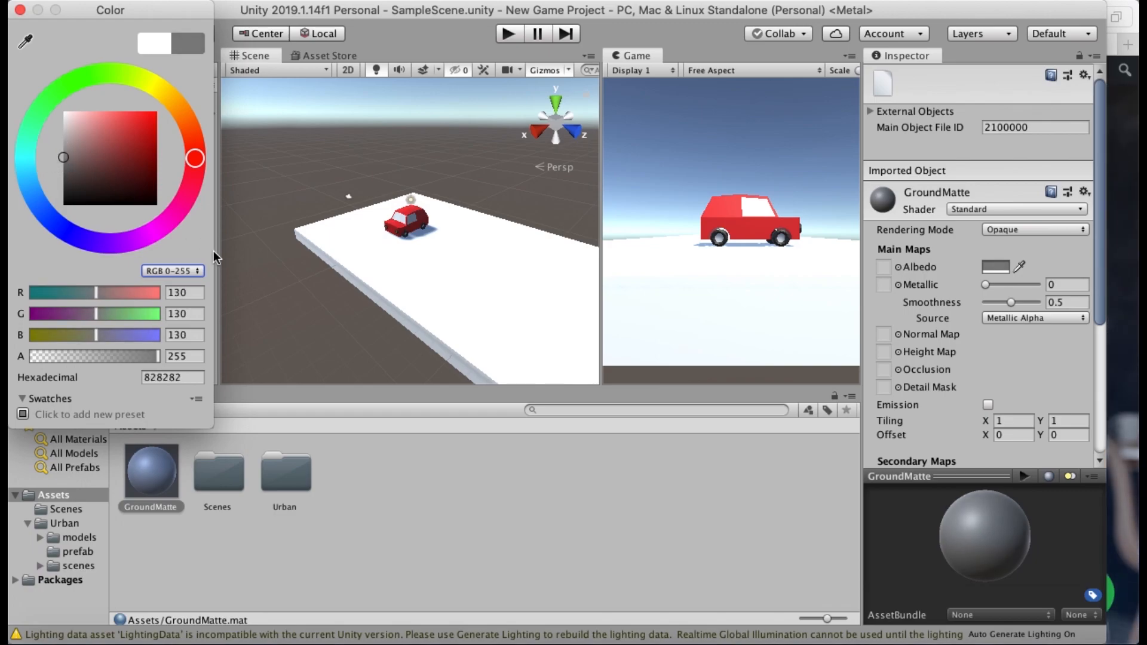
pyautogui.click(20, 10)
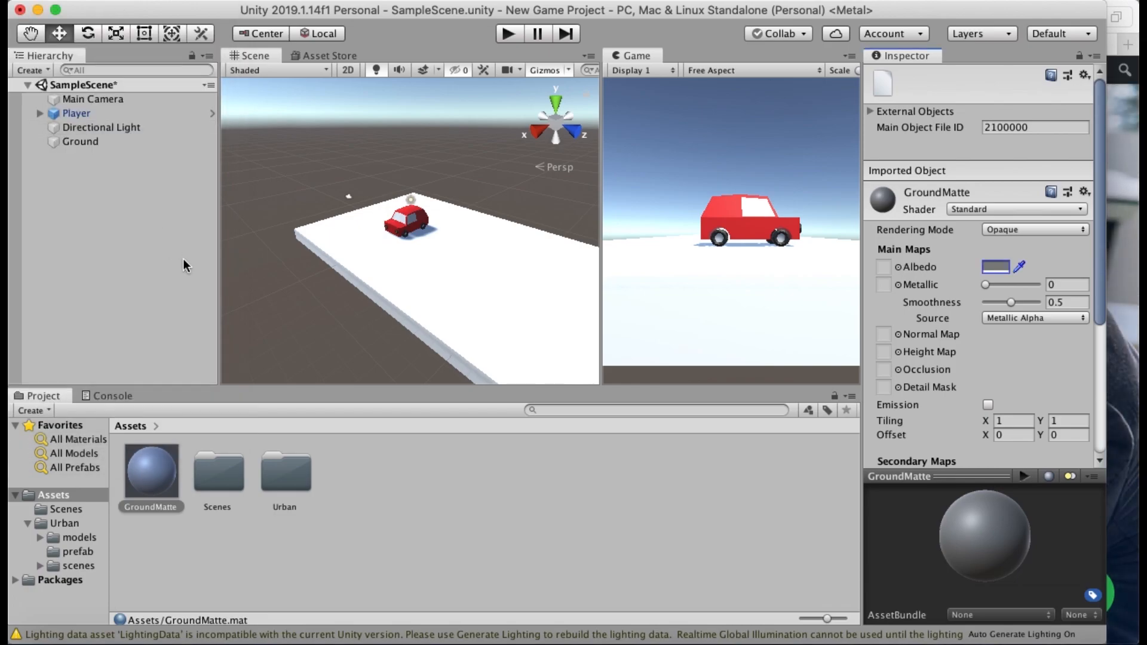
pyautogui.moveTo(143, 475); pyautogui.dragTo(422, 261)
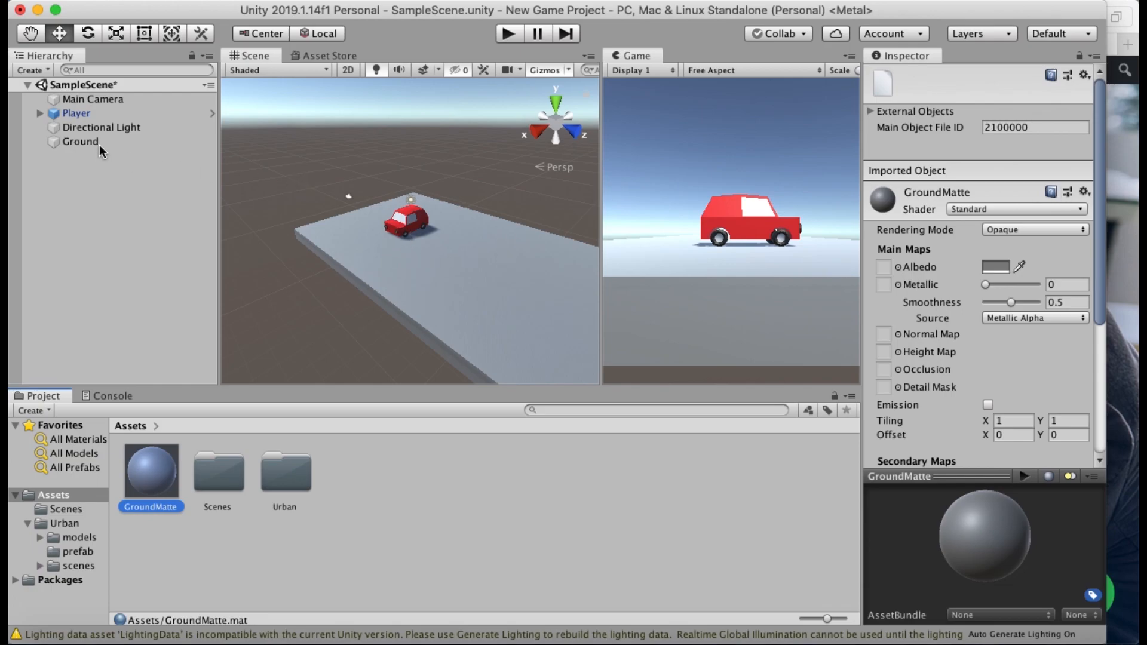
# Step: Set the Player car's X rotation to -90
pyautogui.click(95, 114)
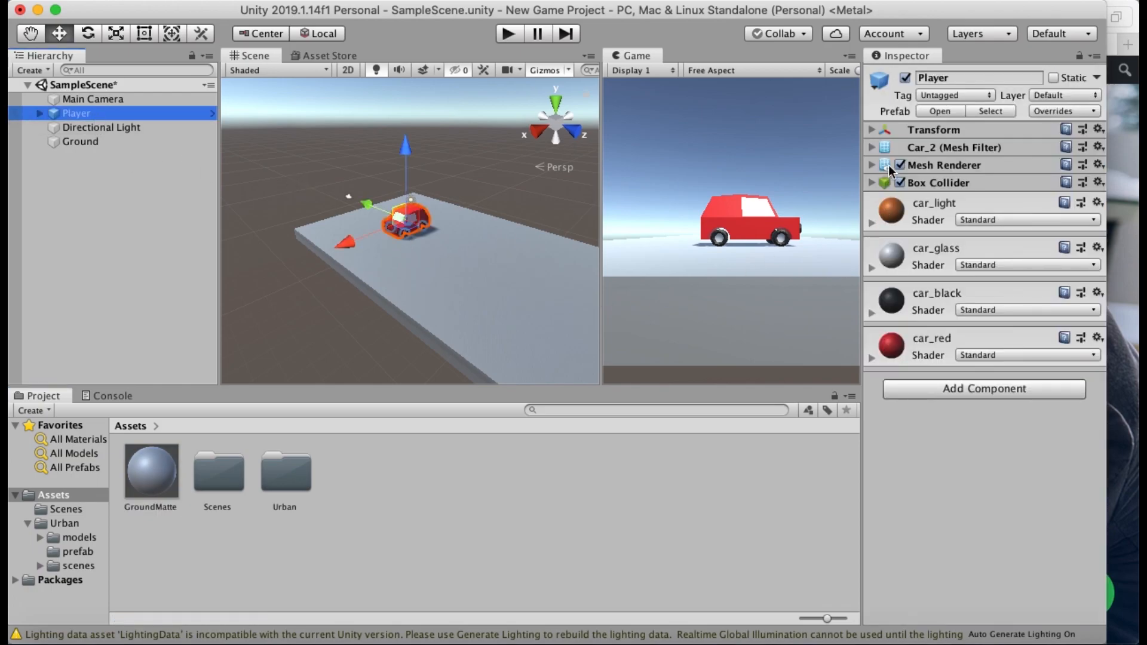
pyautogui.click(872, 130)
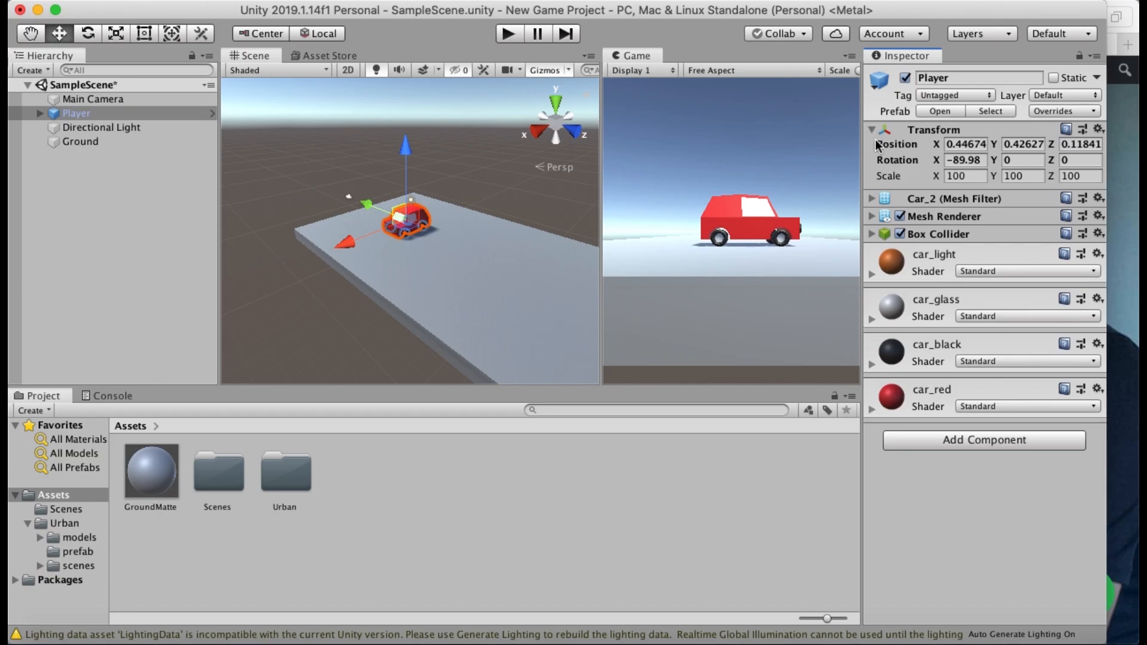
pyautogui.click(965, 160)
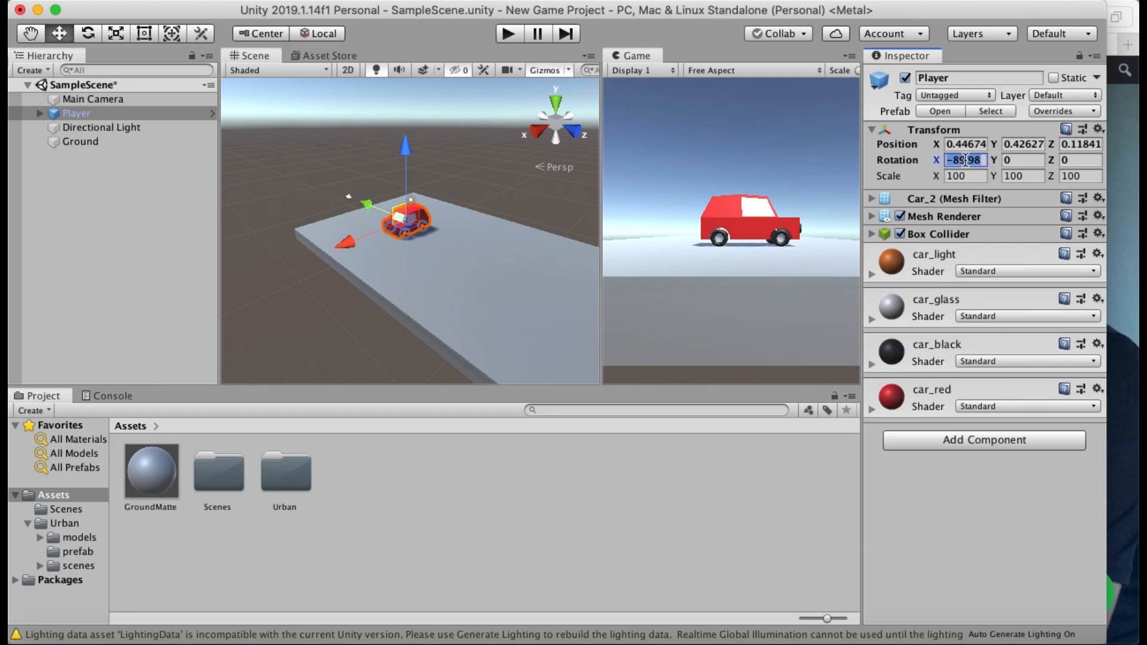
pyautogui.write('-90')
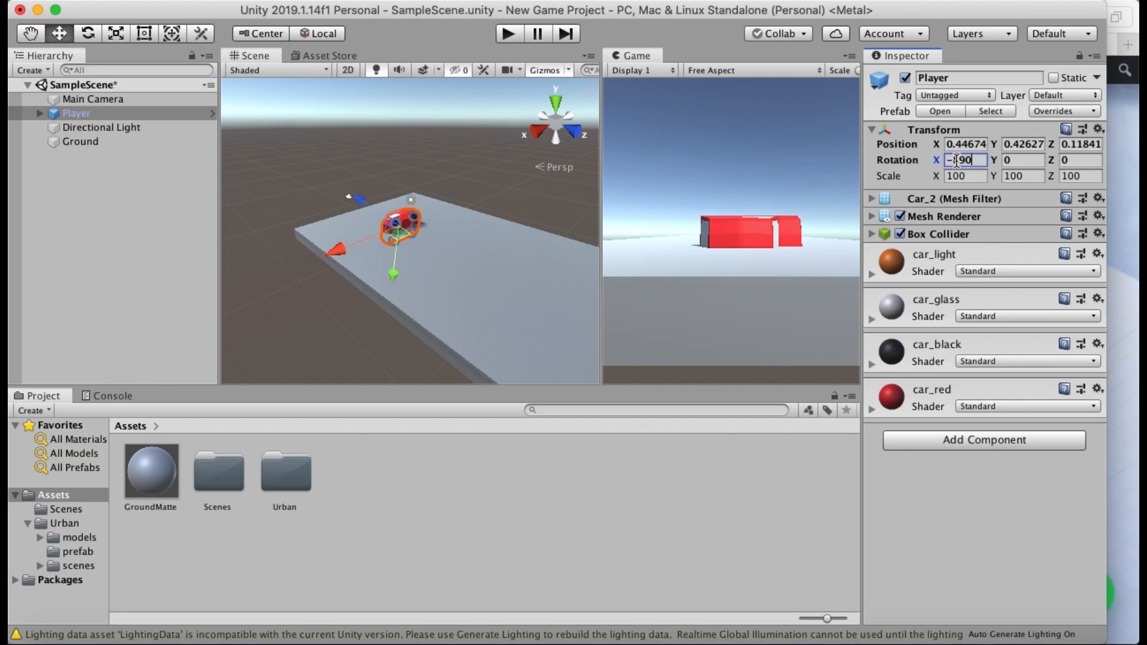
pyautogui.press('Left')
pyautogui.press('BackSpace')
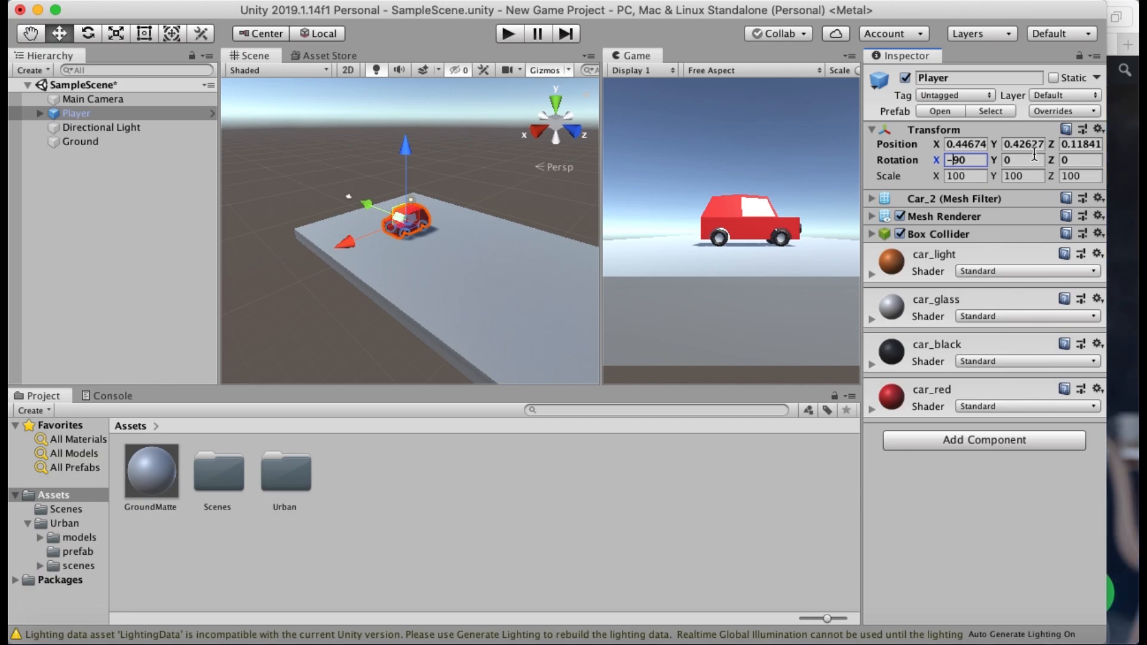
# Step: Set the Player car's Z rotation to -90 so it faces along the length of the ground
pyautogui.click(1073, 160)
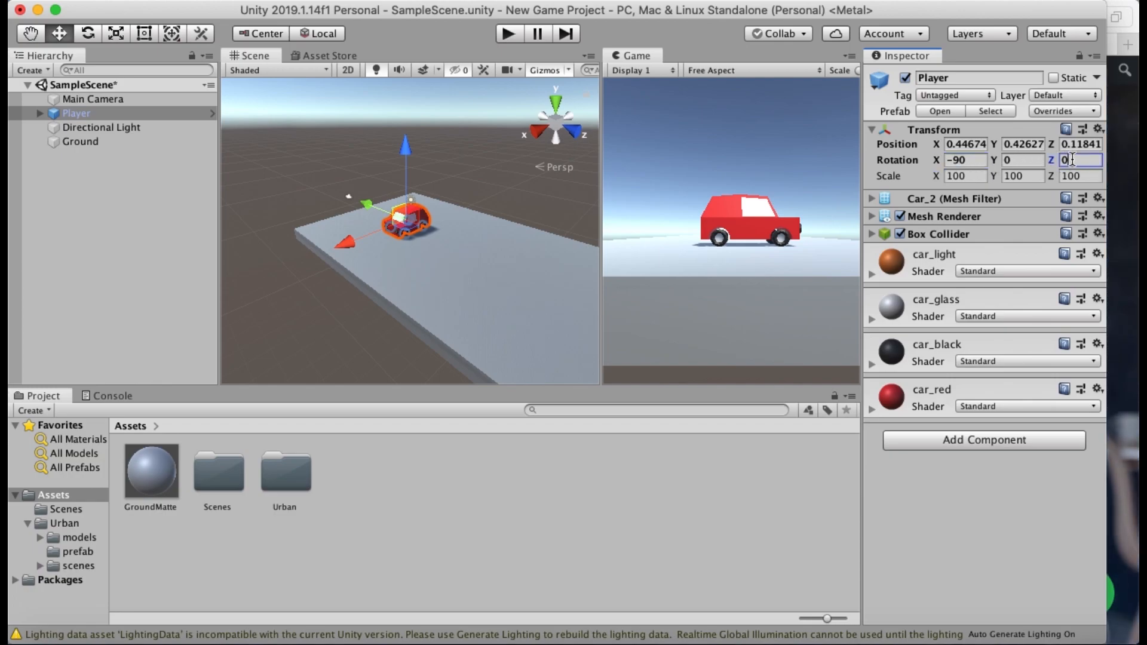
pyautogui.write('90')
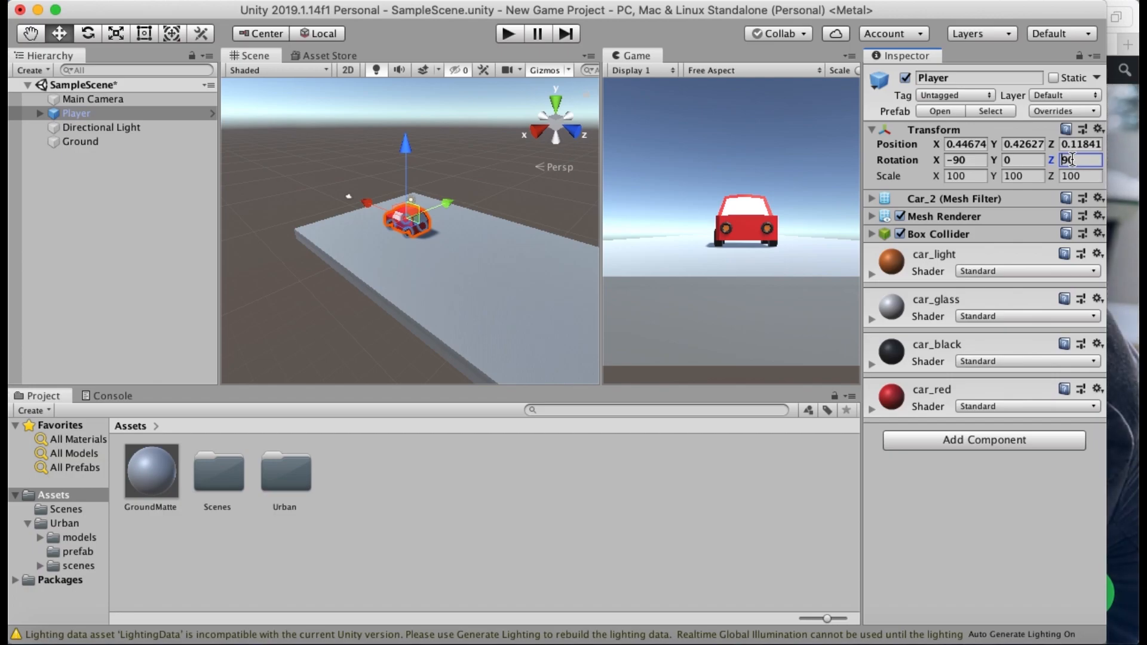
pyautogui.write('-')
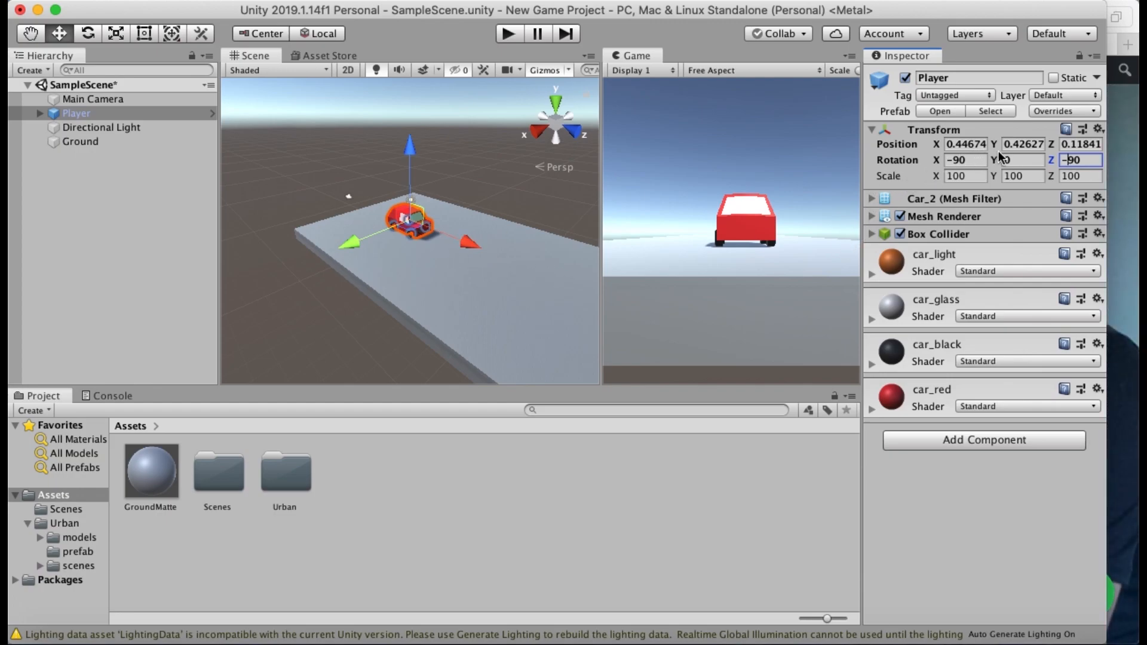
# Step: Set the Player car's X and Z positions to 0
pyautogui.click(967, 144)
pyautogui.write('0')
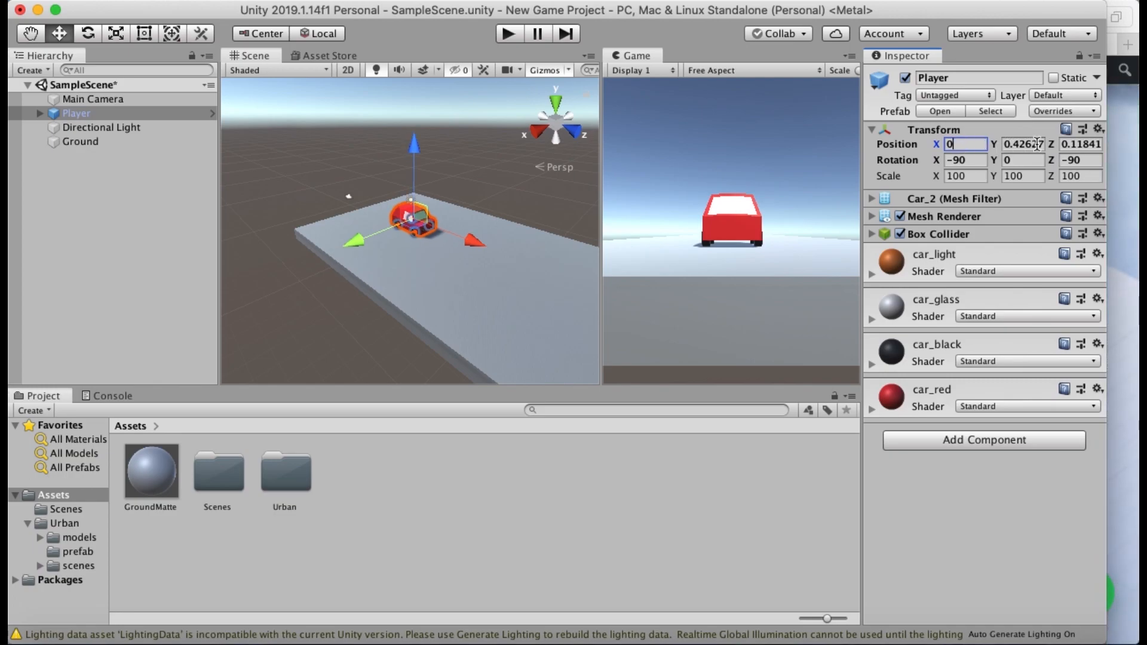
pyautogui.click(1080, 144)
pyautogui.write('0')
# Step: Try a Y position of 0 for the Player car, and undo that change
pyautogui.click(1029, 145)
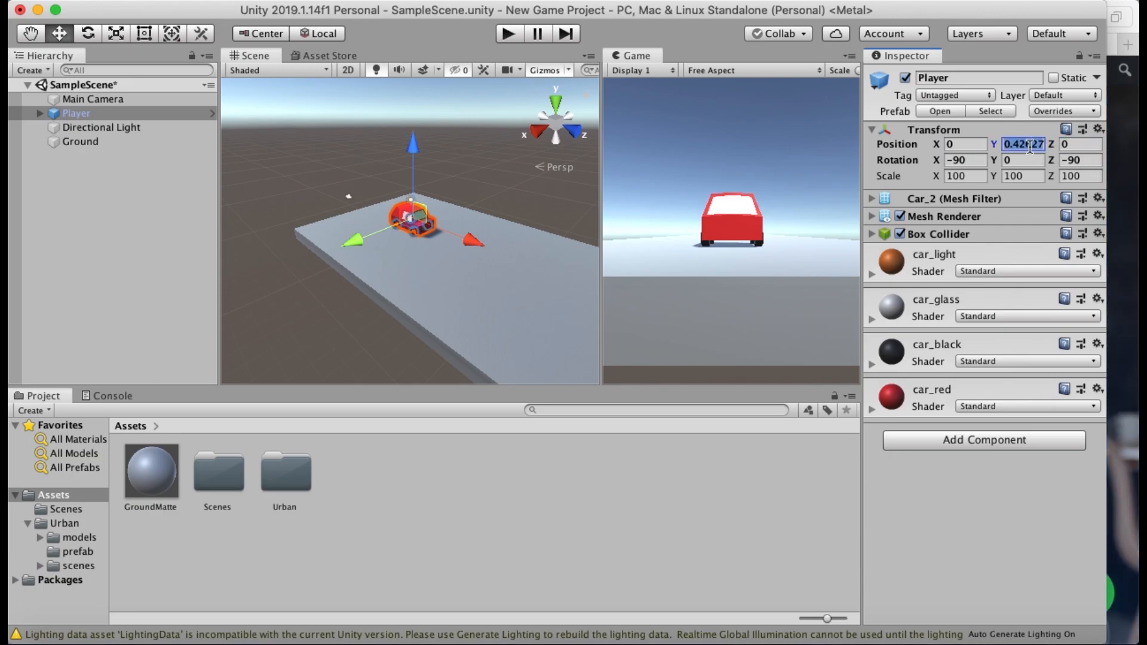
pyautogui.write('0')
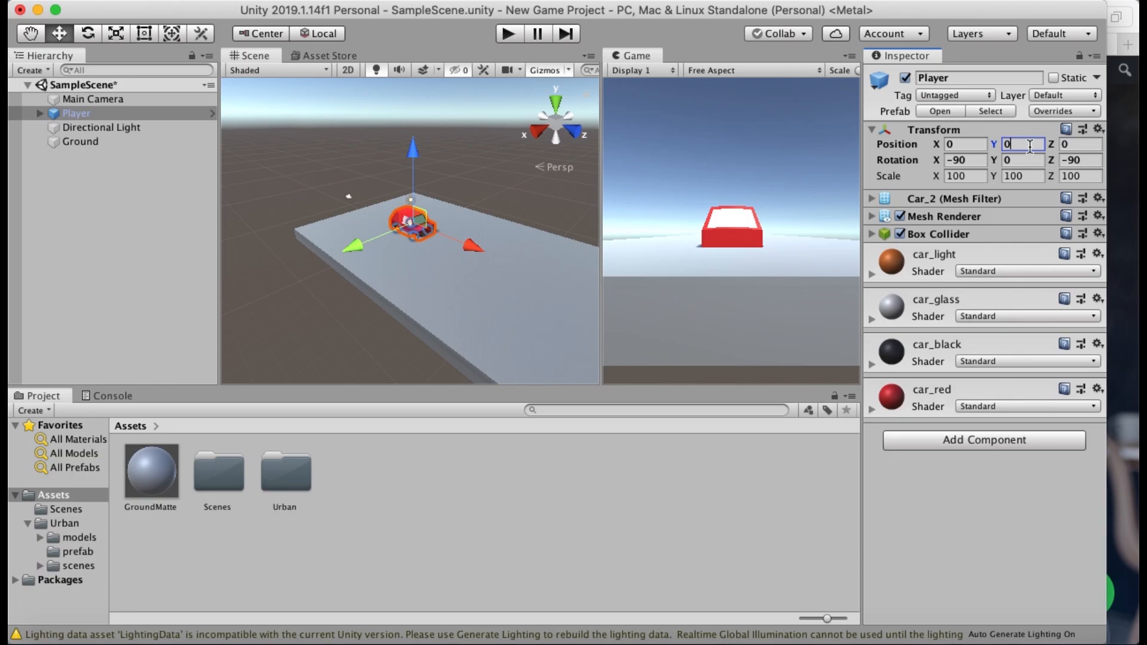
pyautogui.press('super+z')
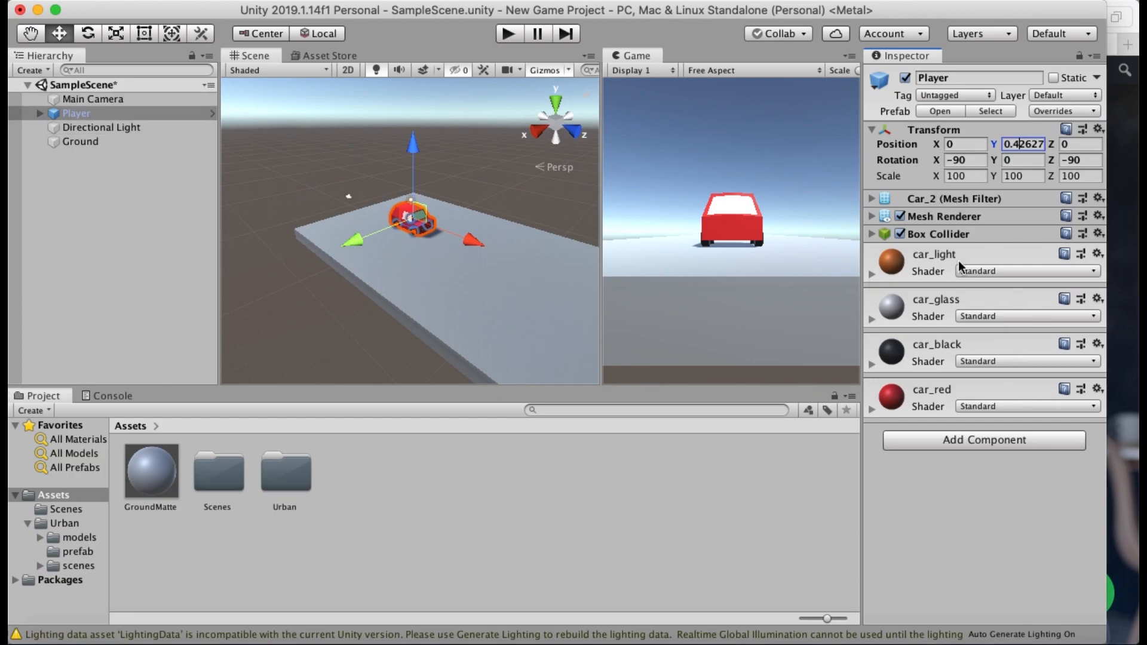
# Step: Play-test the scene to check how the Player car behaves without a Rigidbody, and stop the game
pyautogui.click(982, 440)
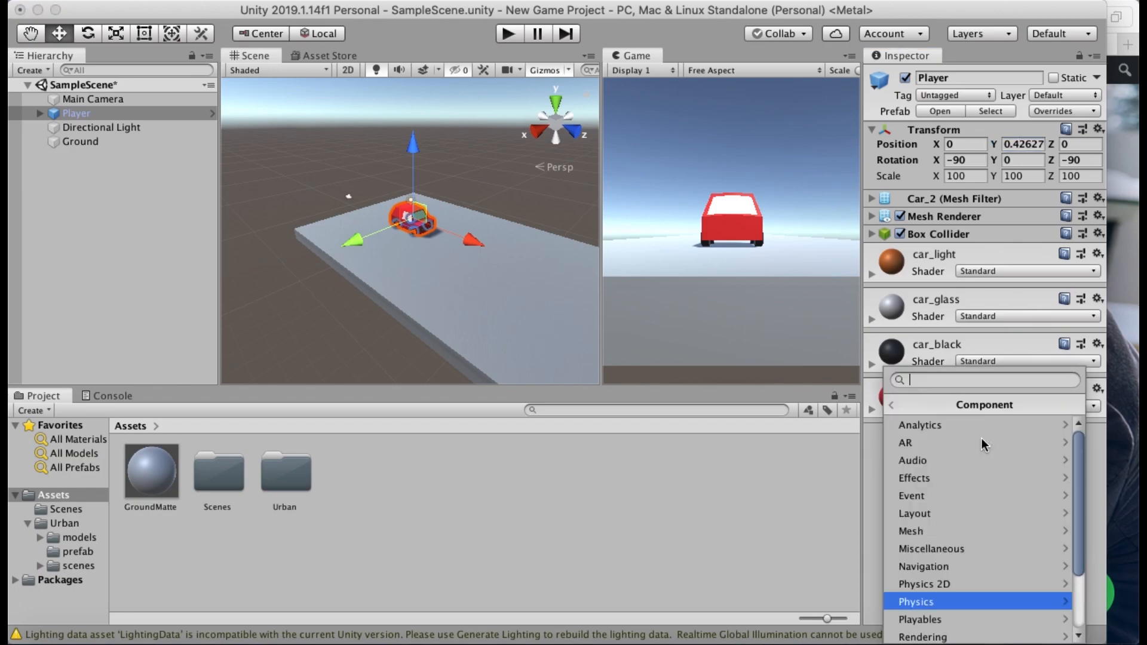
pyautogui.click(874, 447)
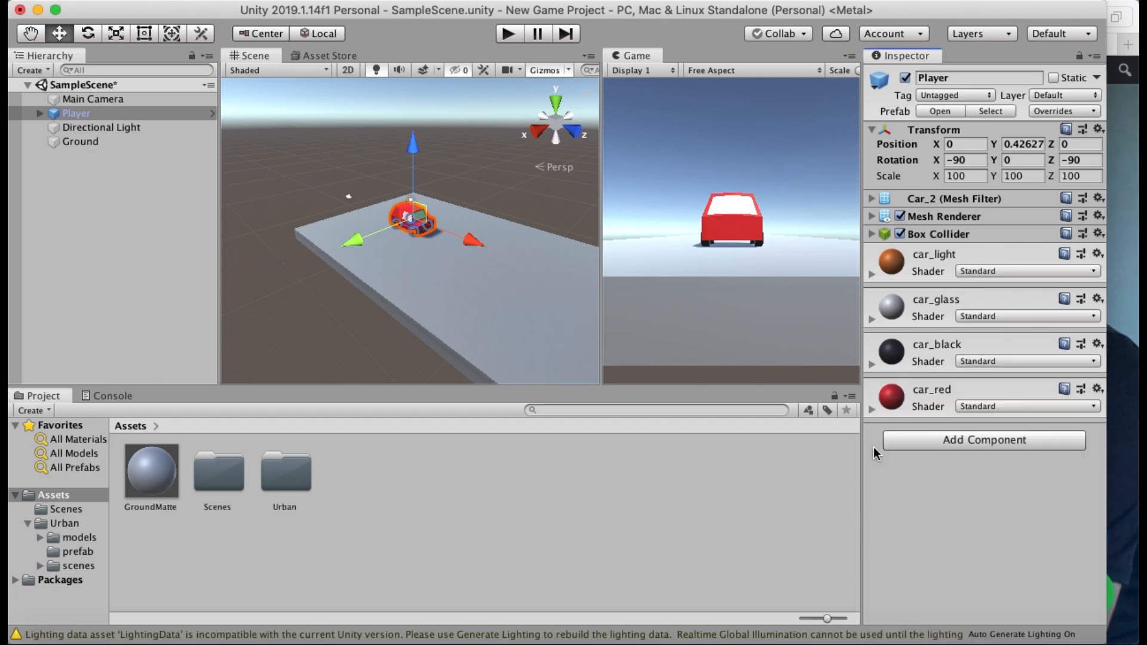
pyautogui.click(508, 34)
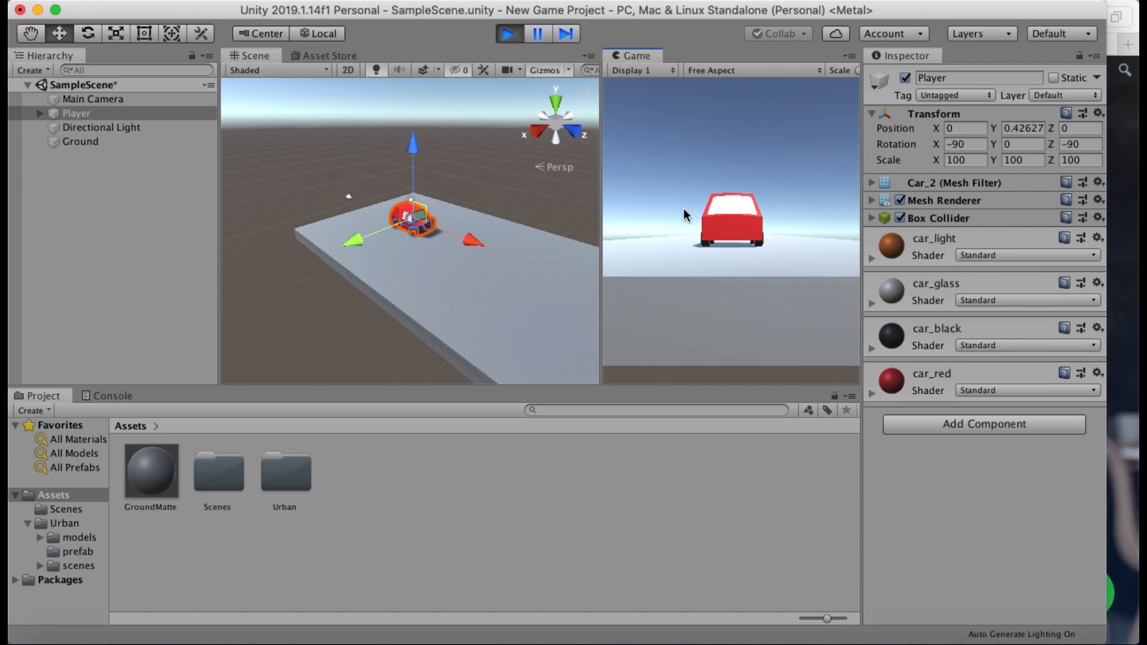
pyautogui.click(508, 34)
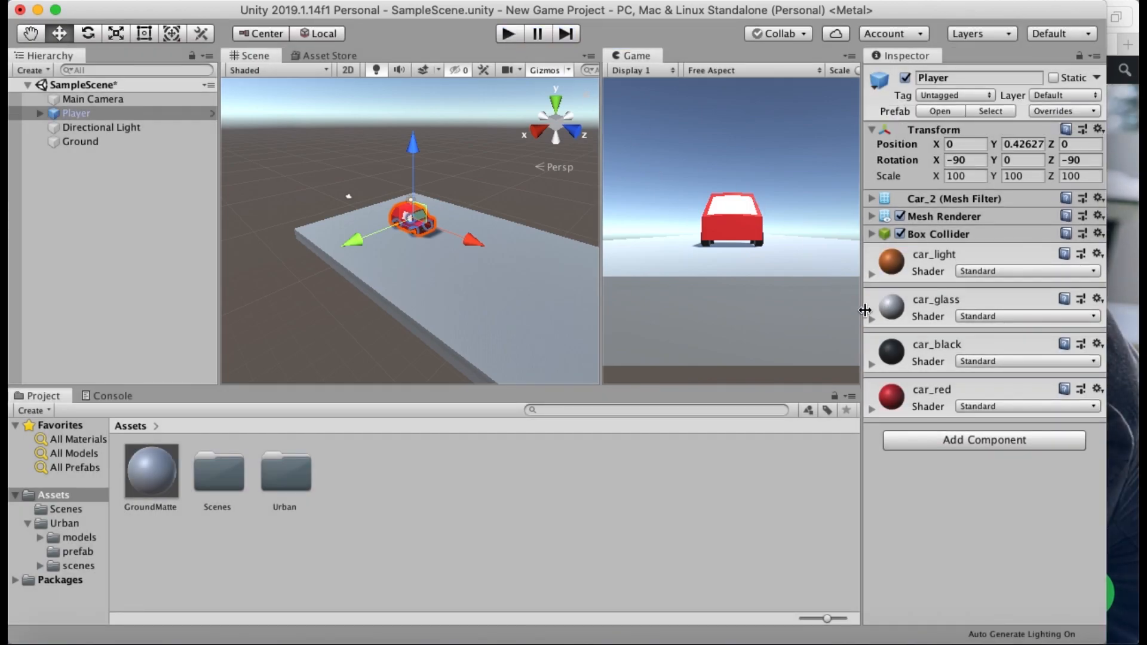
# Step: Add a Rigidbody physics component to the Player car
pyautogui.click(971, 441)
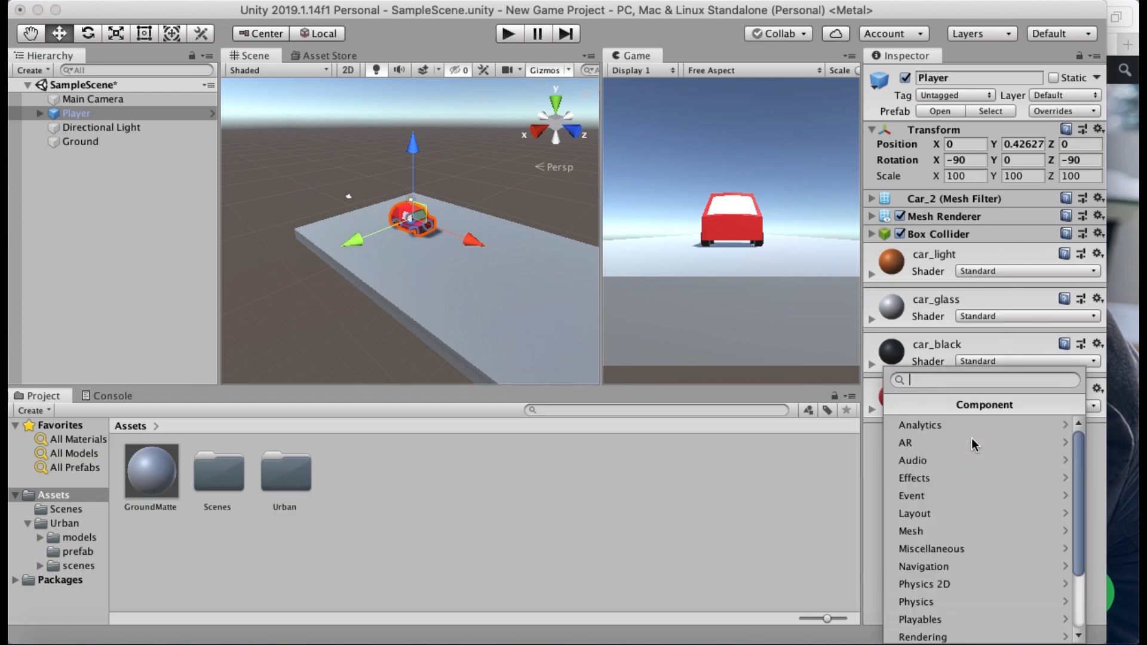
pyautogui.click(952, 602)
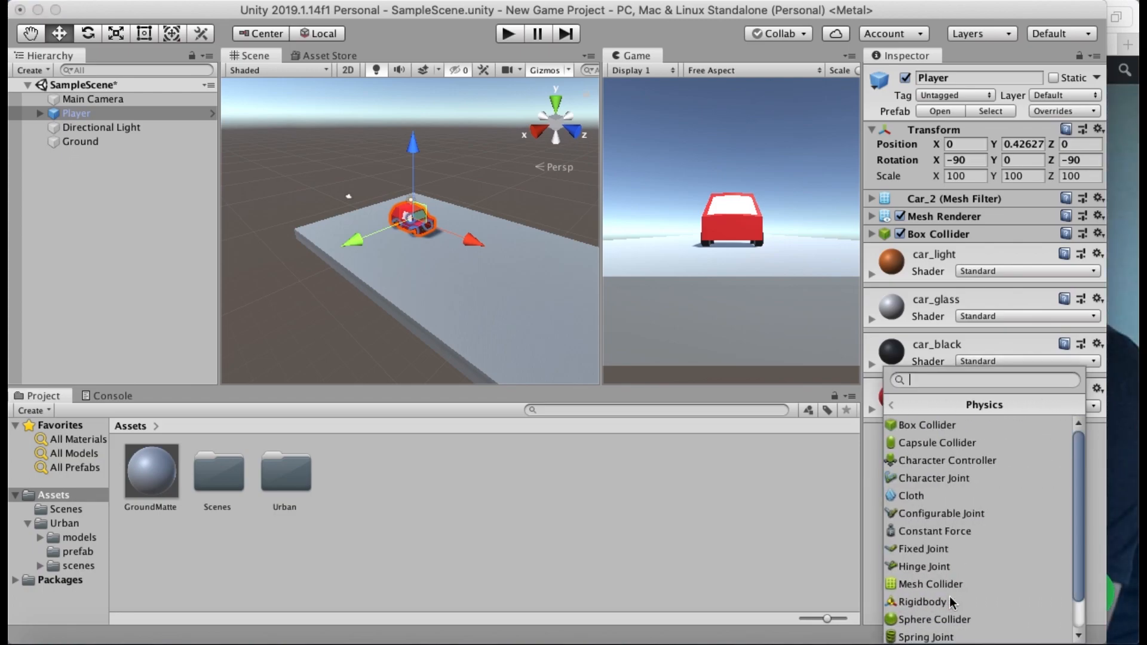
pyautogui.click(949, 599)
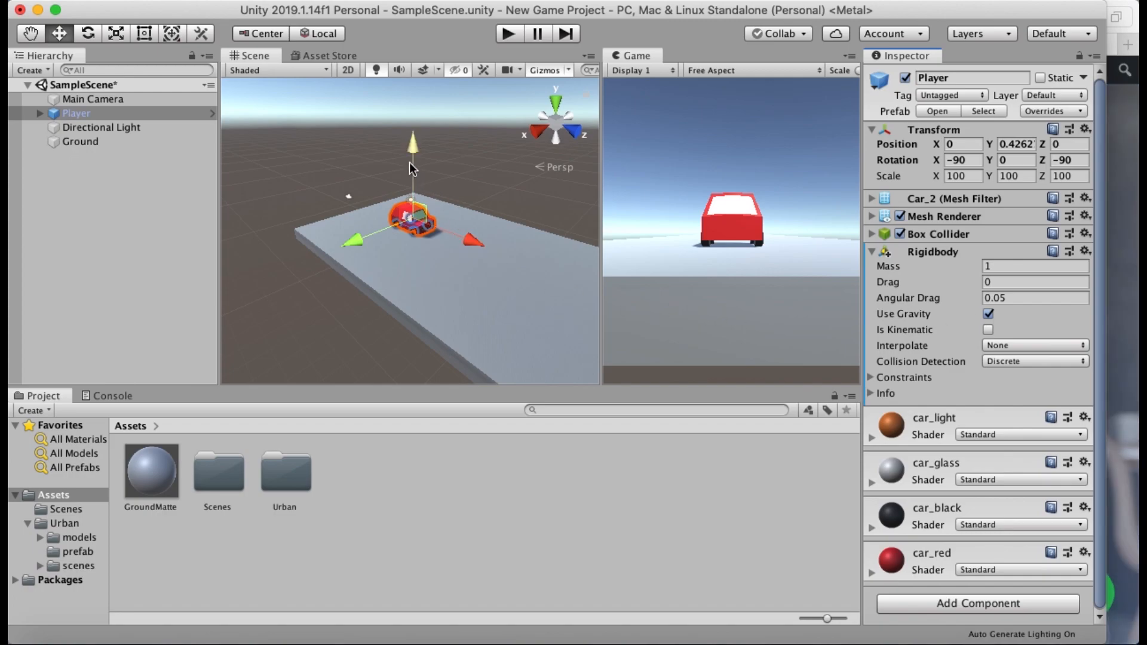
# Step: Raise the Player car above the ground to a Y position of about 2.55 and play-test its fall
pyautogui.moveTo(414, 165)
pyautogui.mouseDown()
pyautogui.moveTo(413, 108)
pyautogui.moveTo(419, 145)
pyautogui.mouseUp()
pyautogui.click(507, 34)
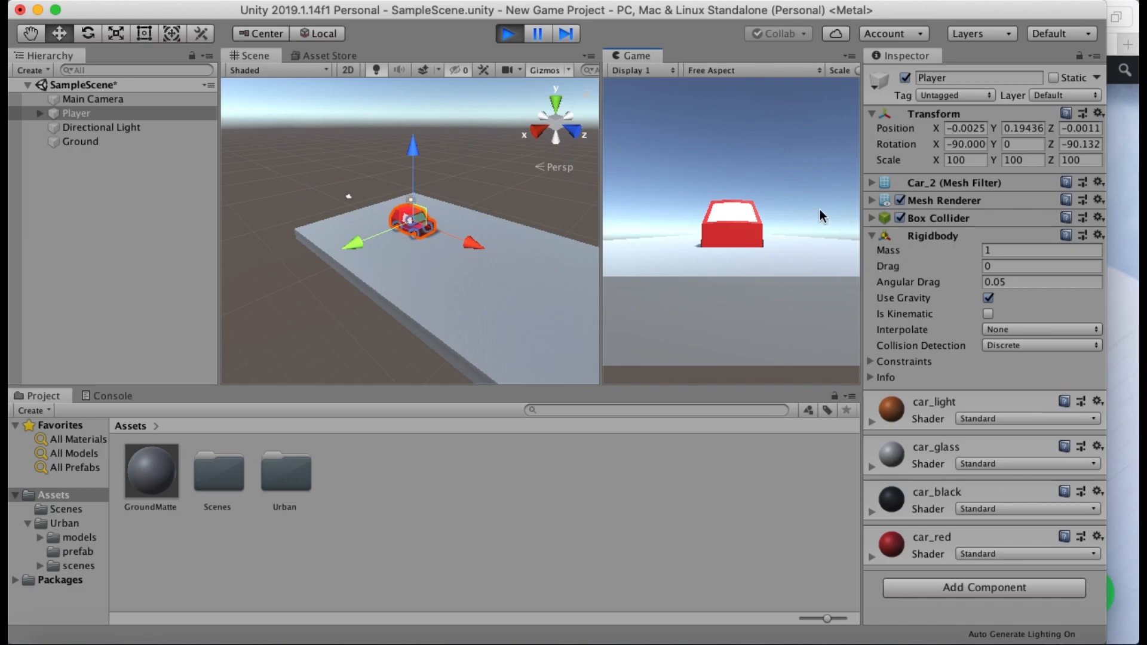
pyautogui.click(514, 35)
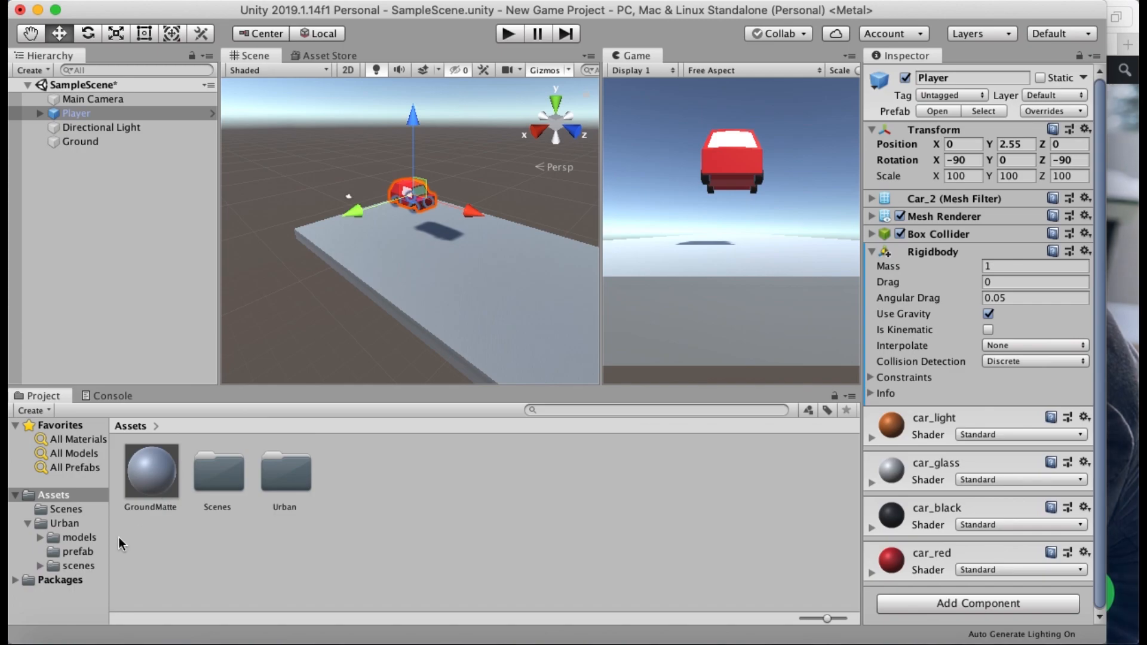
# Step: Inspect the car_2 asset in the Urban prefab folder and the child wheel objects of the Player
pyautogui.click(78, 552)
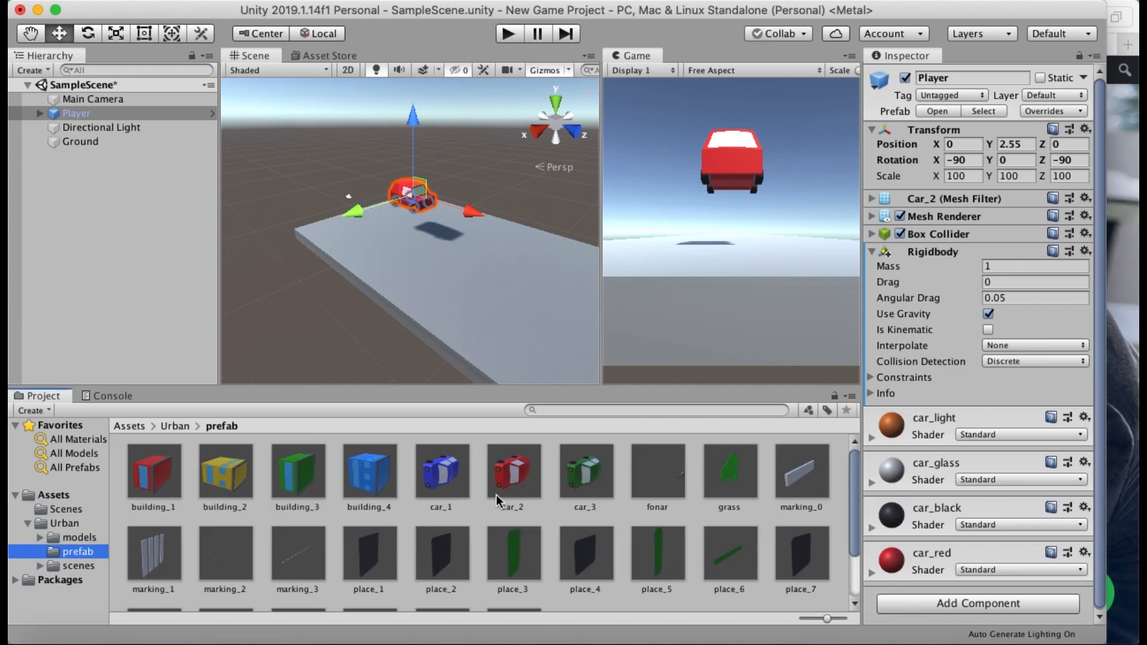
pyautogui.click(517, 474)
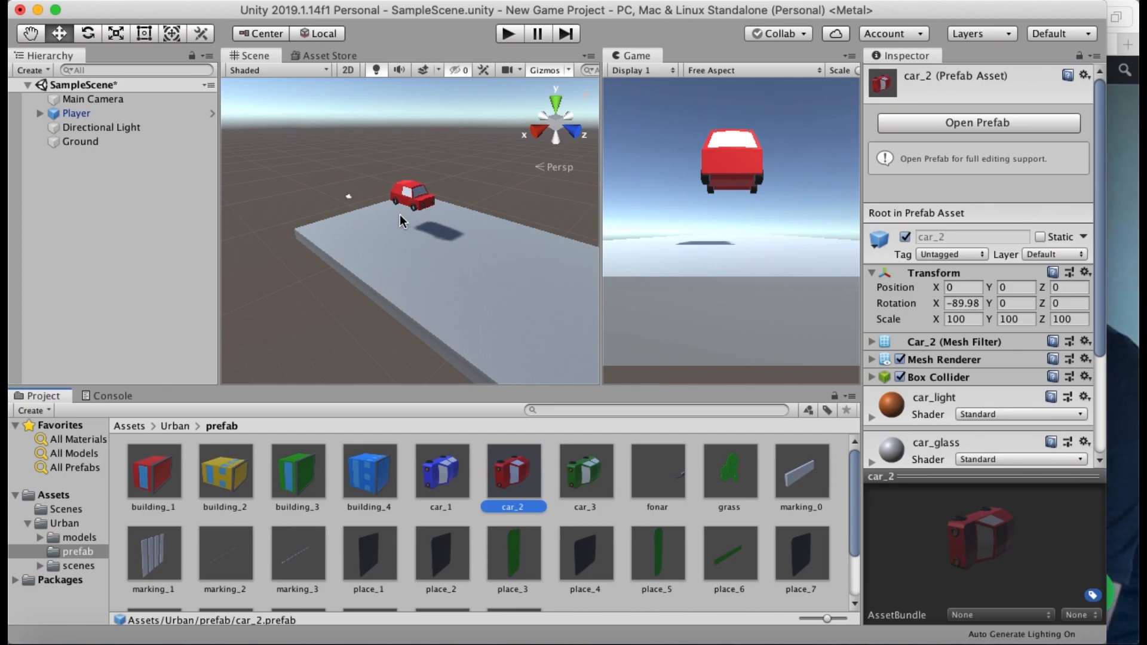
pyautogui.click(76, 115)
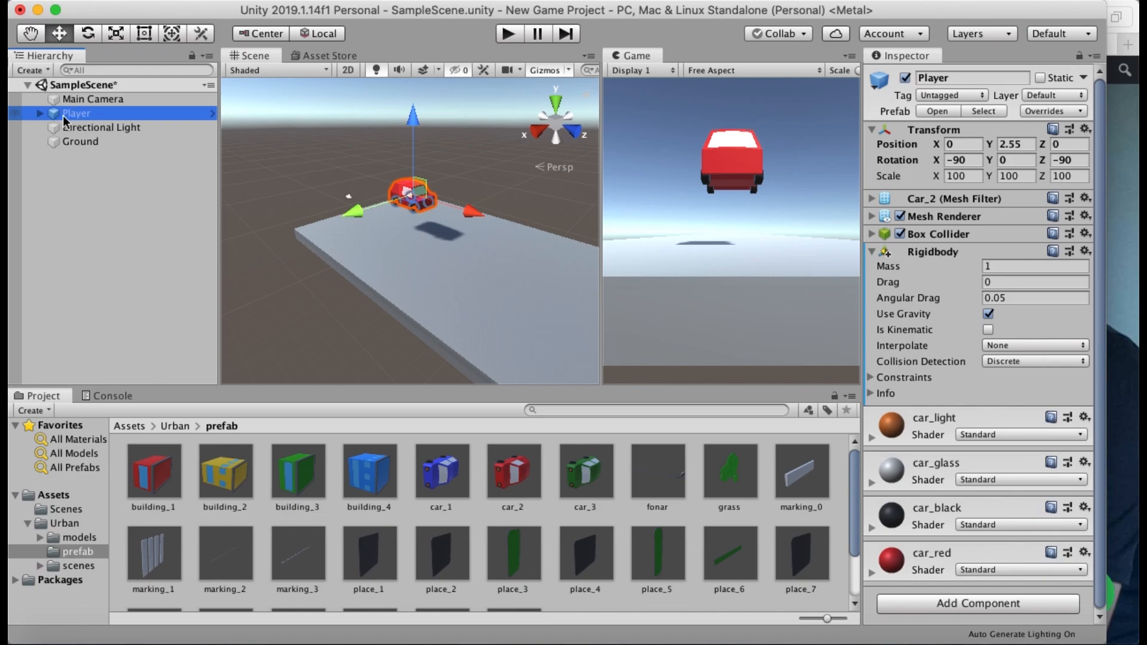
pyautogui.click(40, 115)
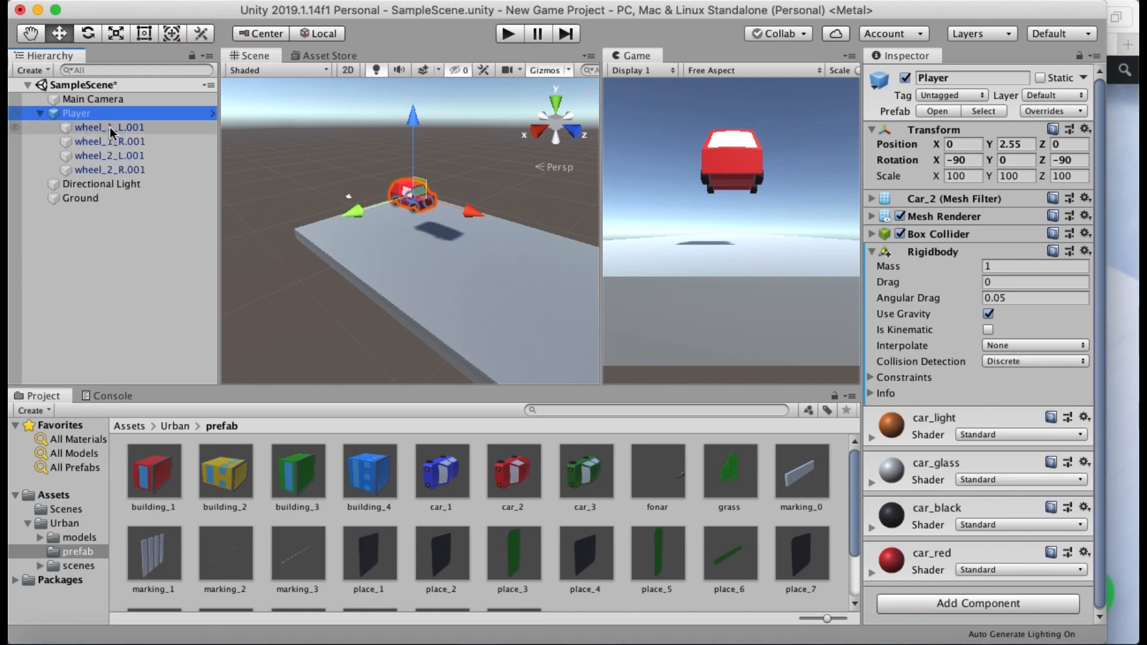
# Step: Add a Box Collider to the Player's wheel_1_L.001 and play-test how the car lands
pyautogui.click(110, 128)
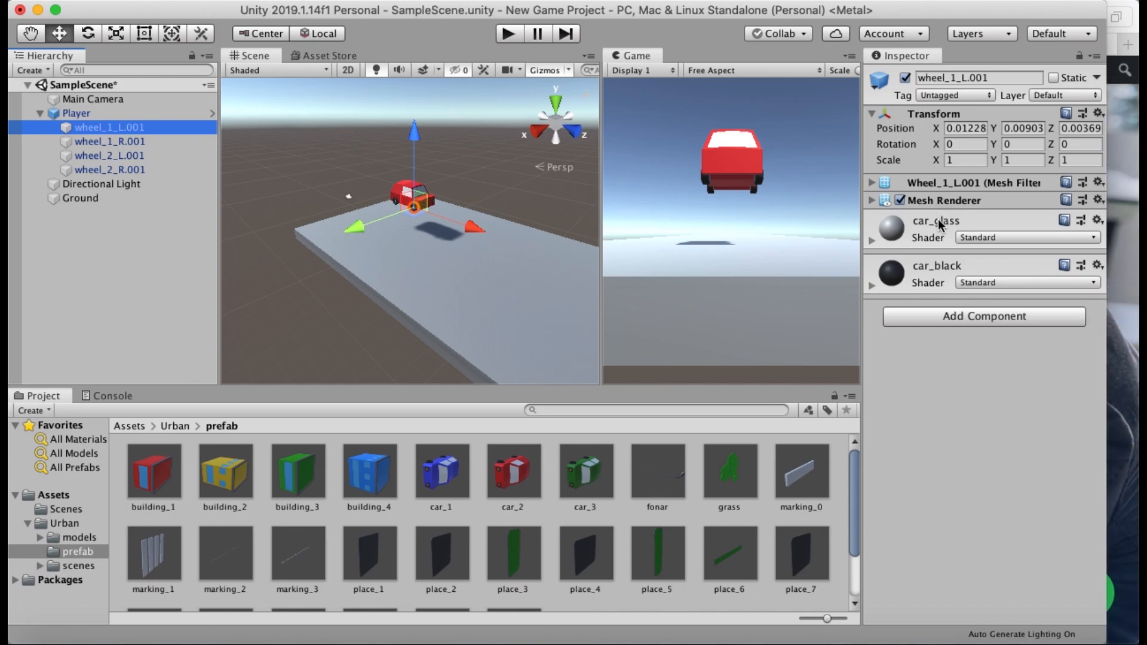
pyautogui.click(980, 315)
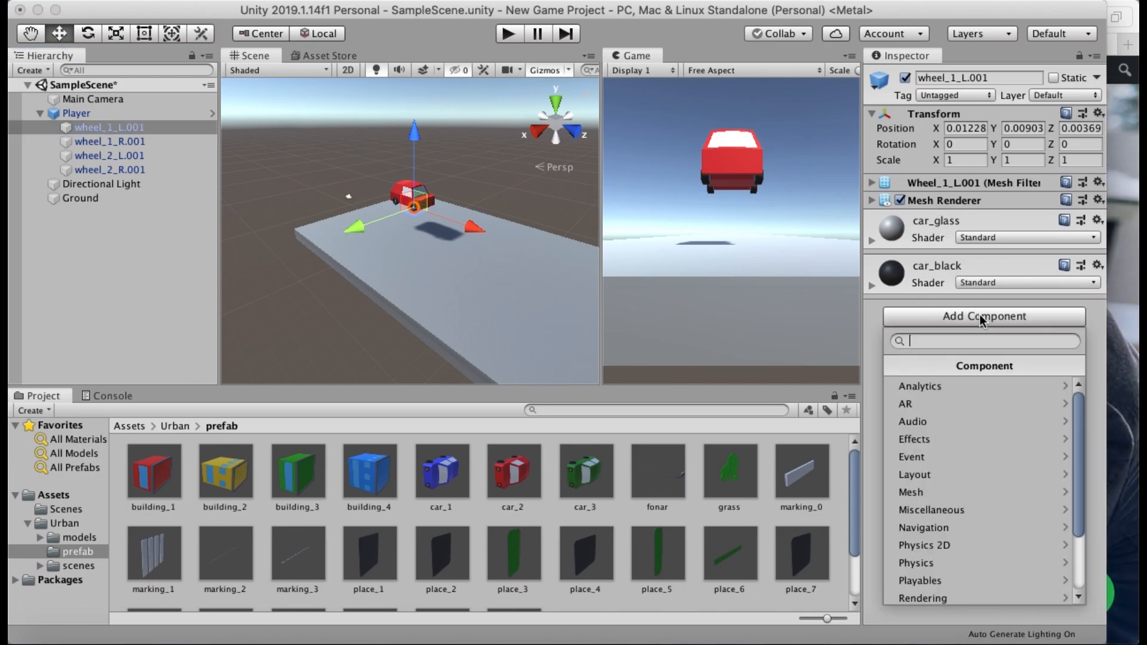
pyautogui.click(956, 564)
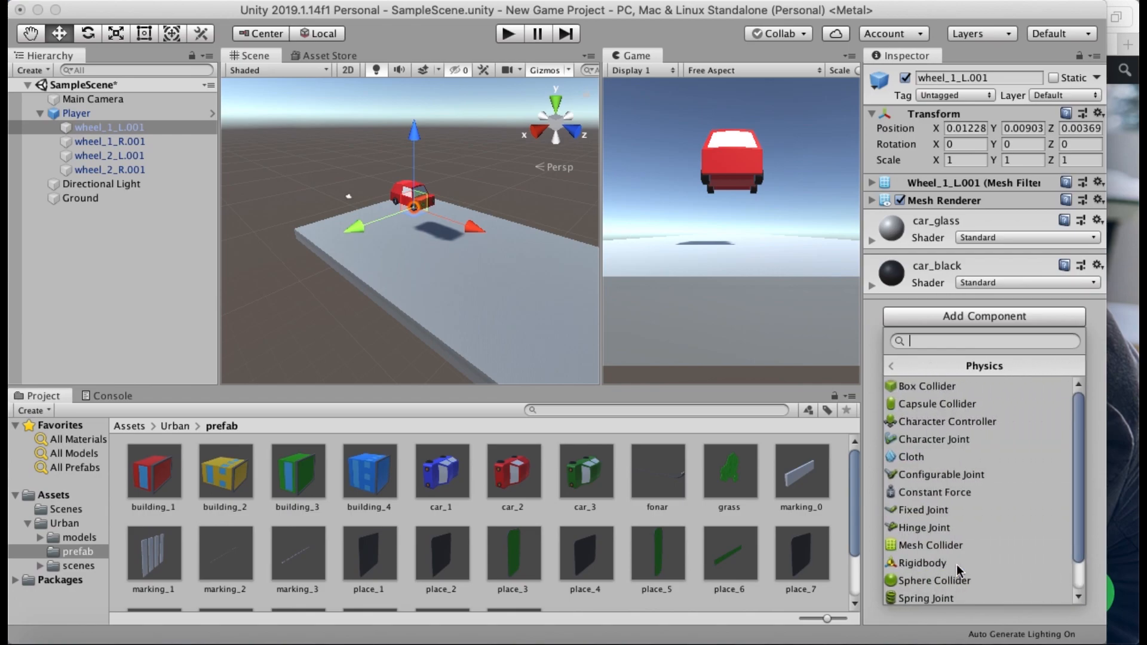
pyautogui.click(952, 388)
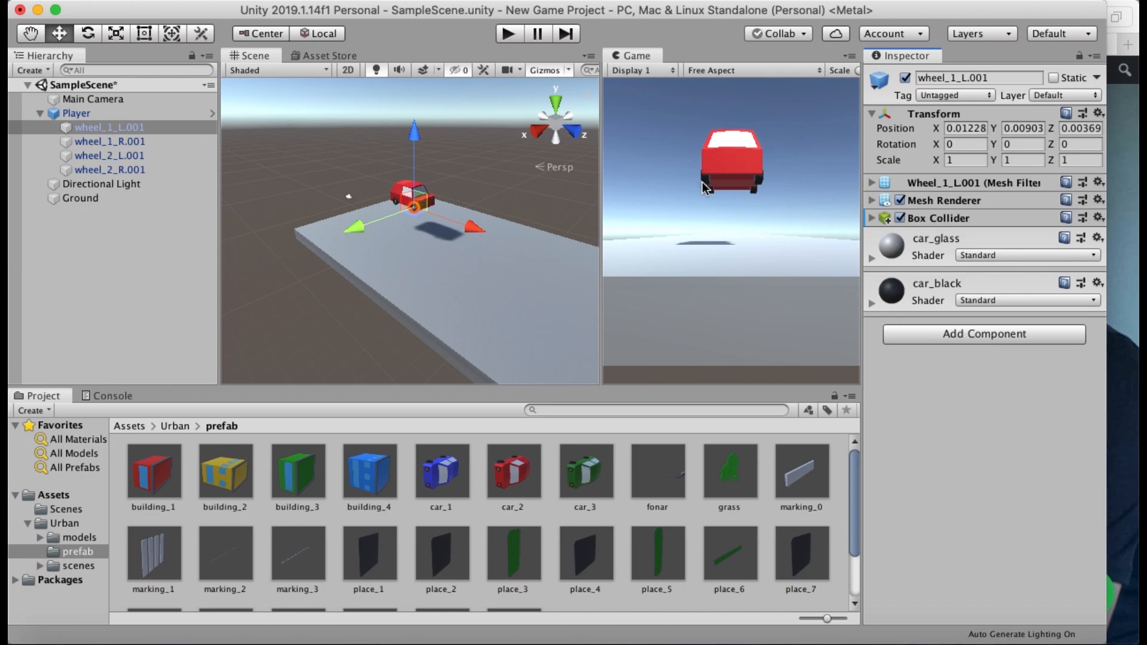
pyautogui.click(508, 35)
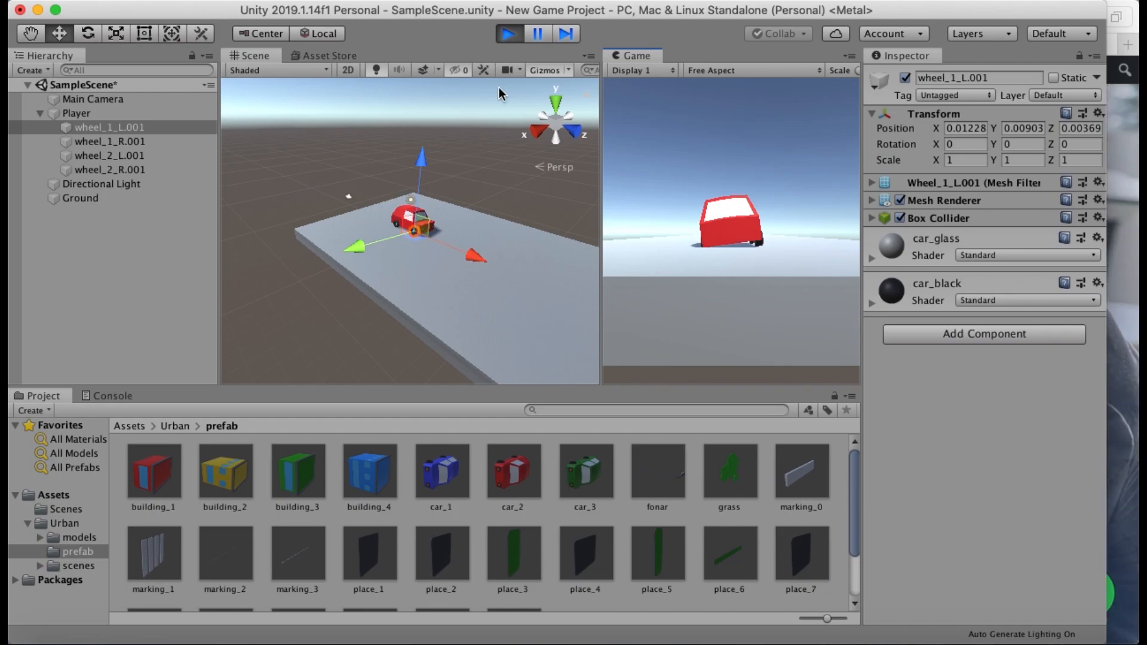
pyautogui.click(508, 34)
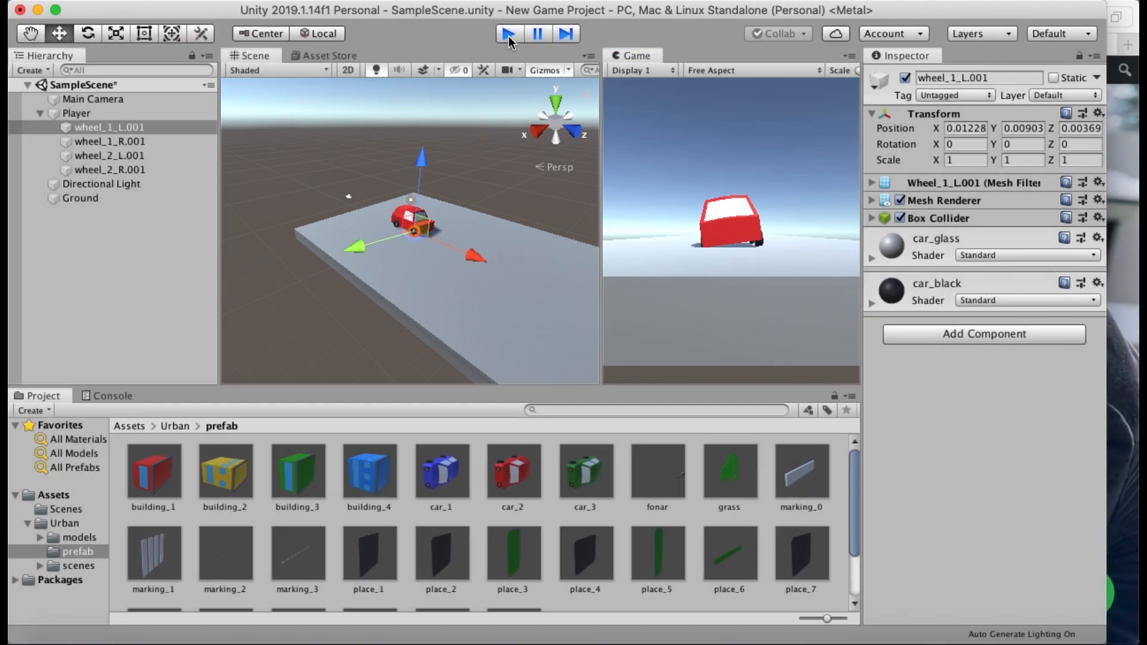
# Step: Add a Box Collider to the Player's wheel_1_R.001
pyautogui.click(121, 145)
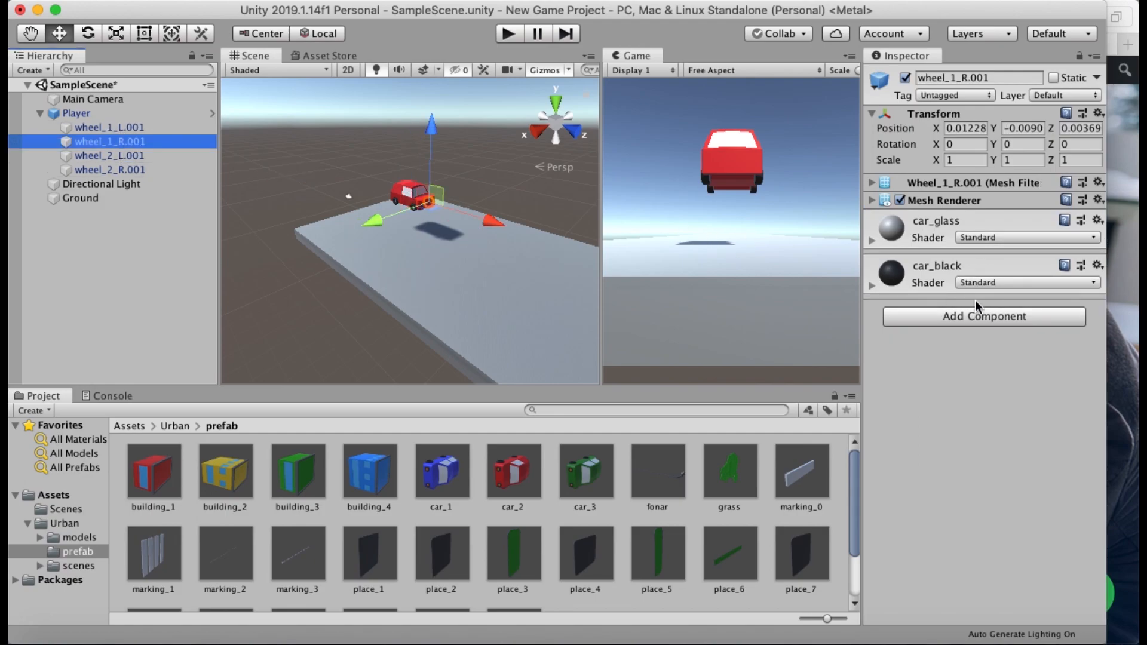
pyautogui.click(983, 318)
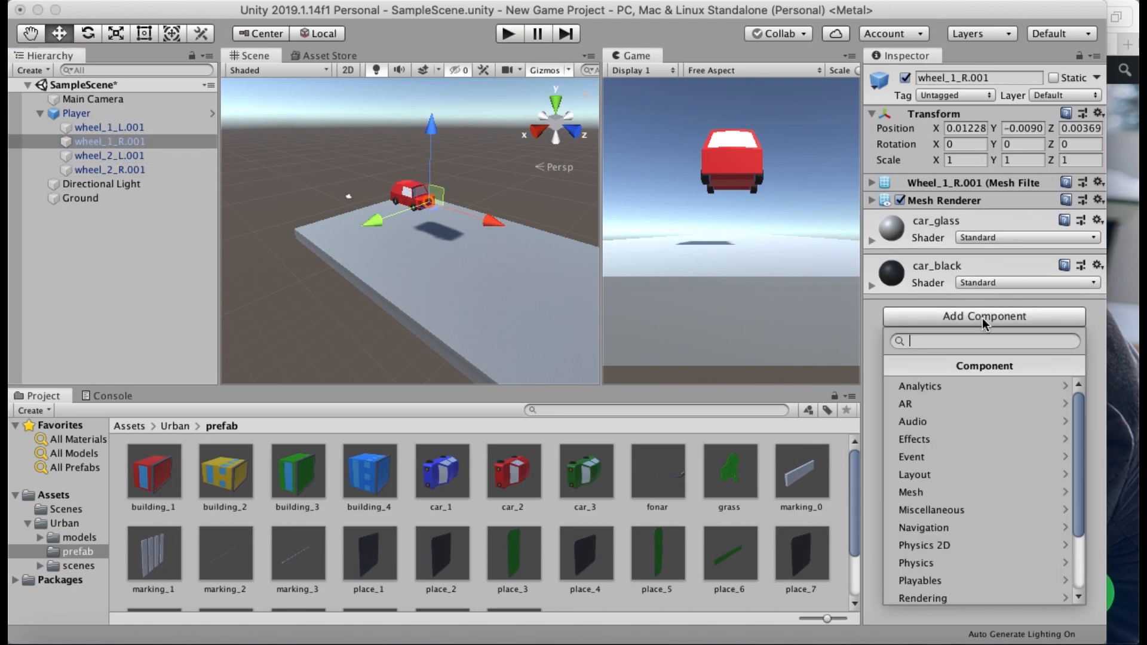
pyautogui.click(940, 561)
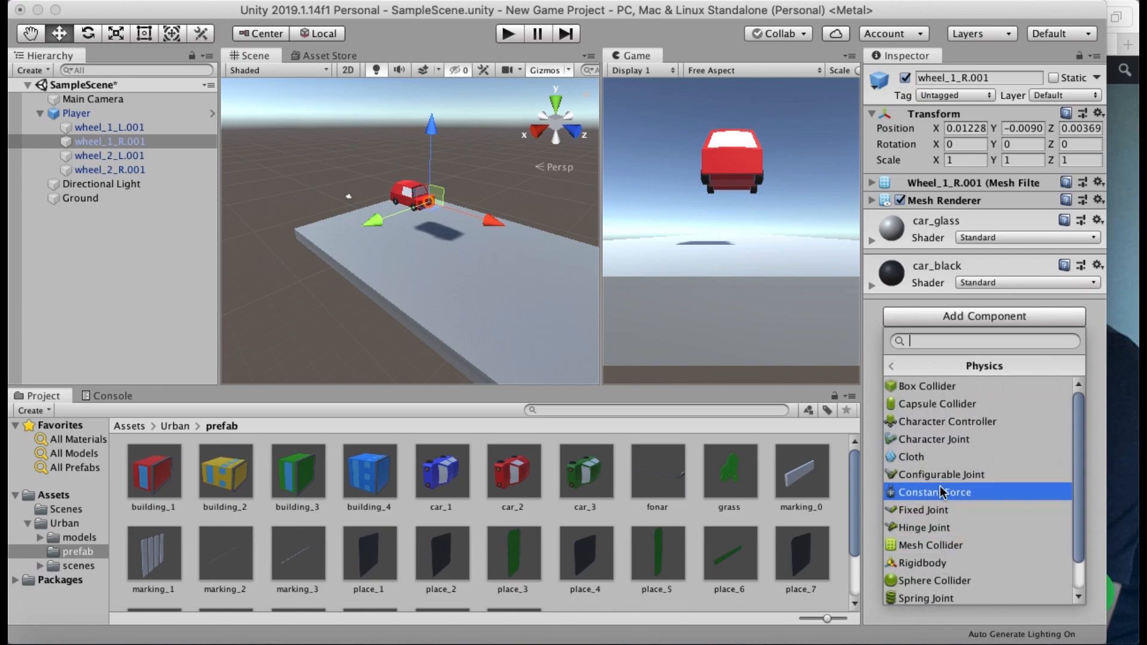
pyautogui.click(950, 389)
# Step: Add a Box Collider to the Player's wheel_2_L.001
pyautogui.click(159, 156)
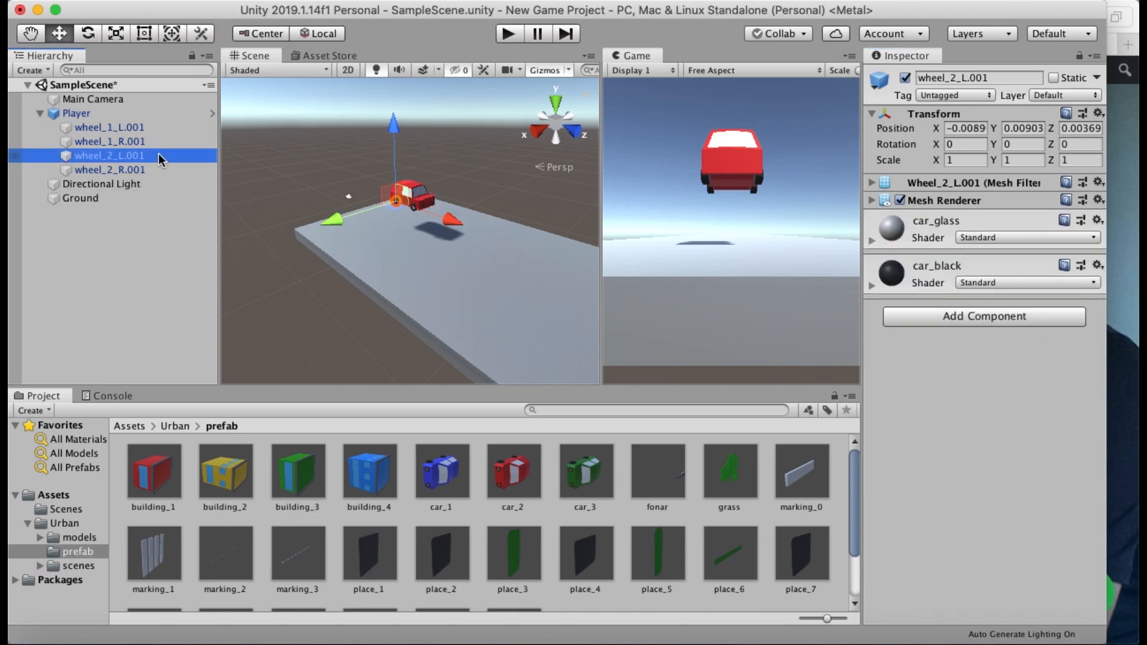
pyautogui.click(978, 319)
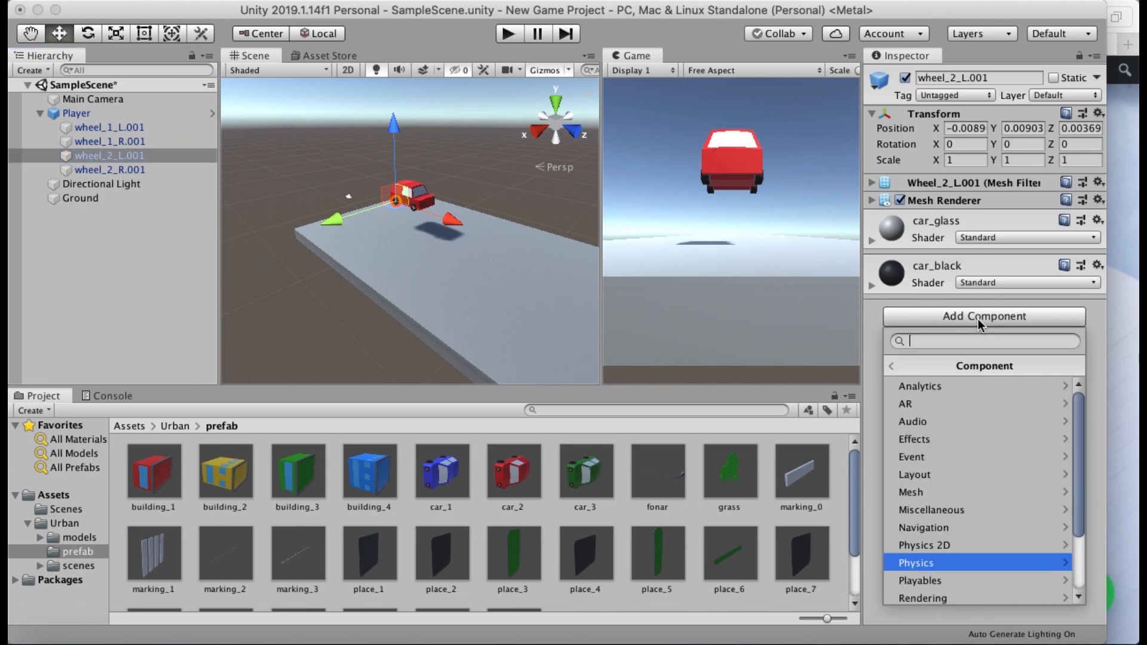
pyautogui.click(964, 563)
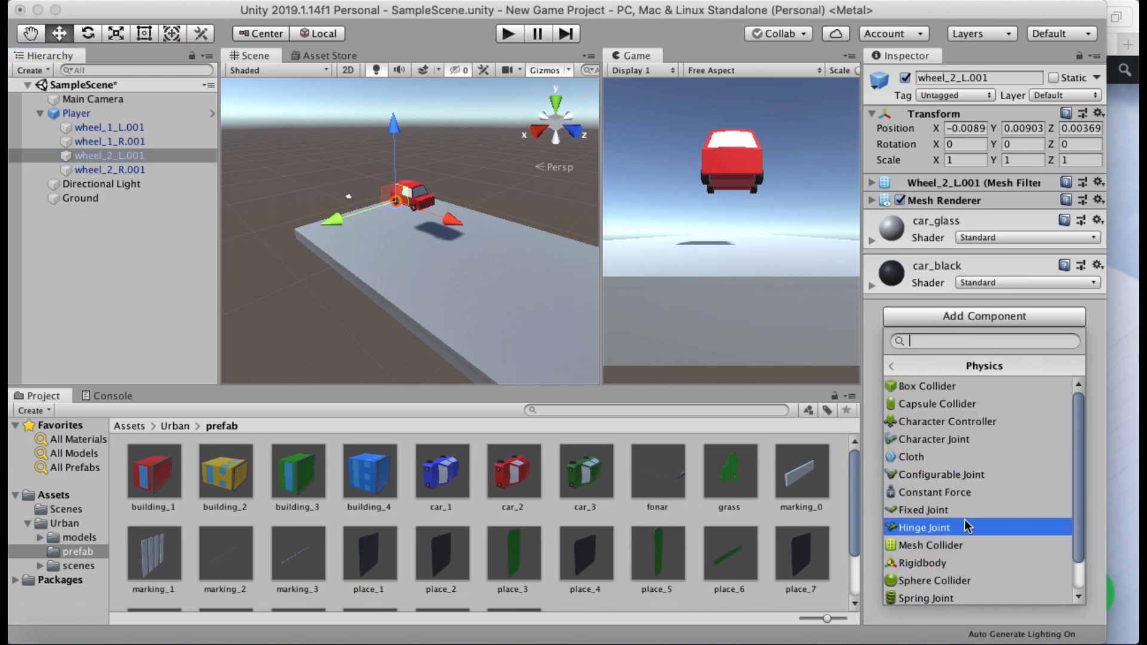
pyautogui.click(974, 389)
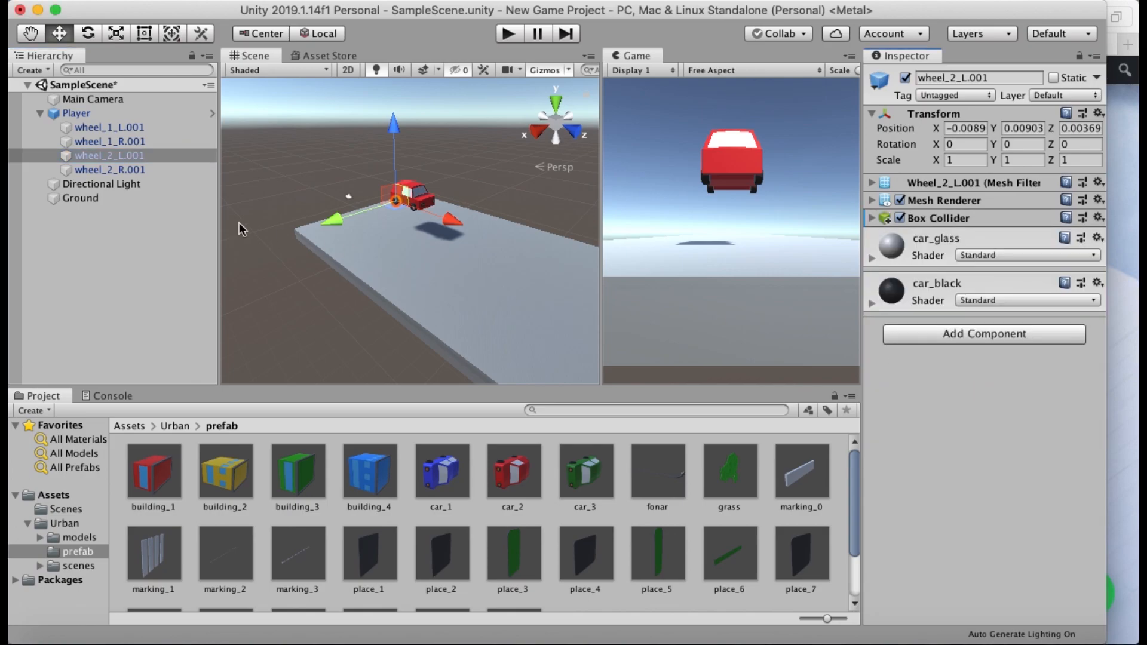
# Step: Add a Box Collider to the Player's wheel_2_R.001
pyautogui.click(164, 169)
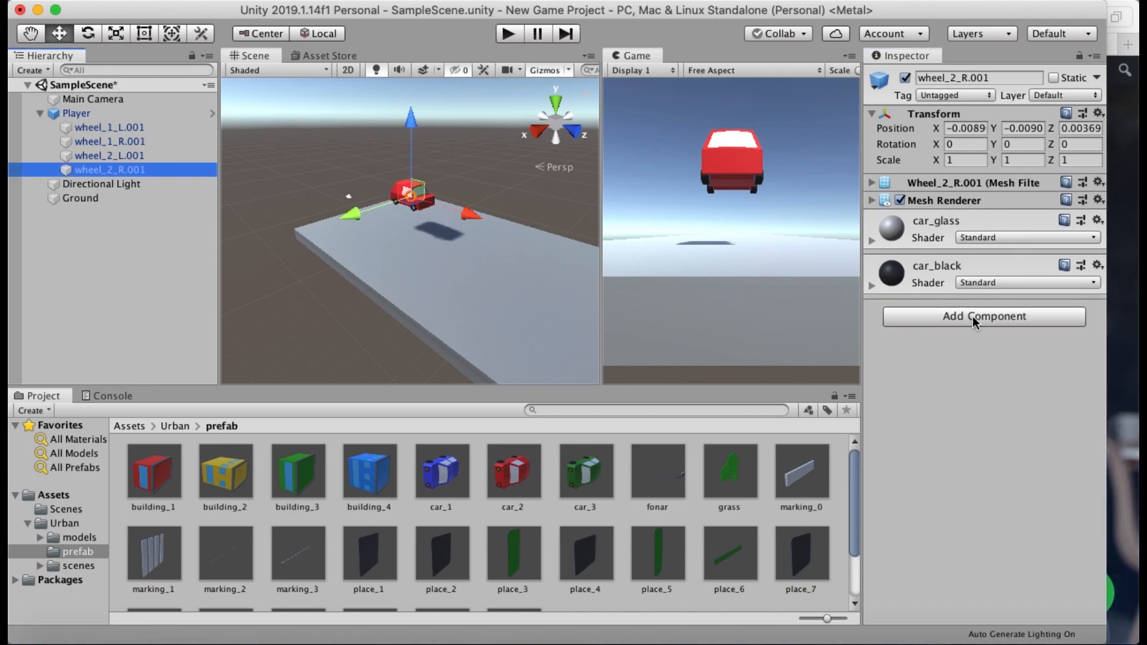
pyautogui.click(971, 315)
pyautogui.click(974, 565)
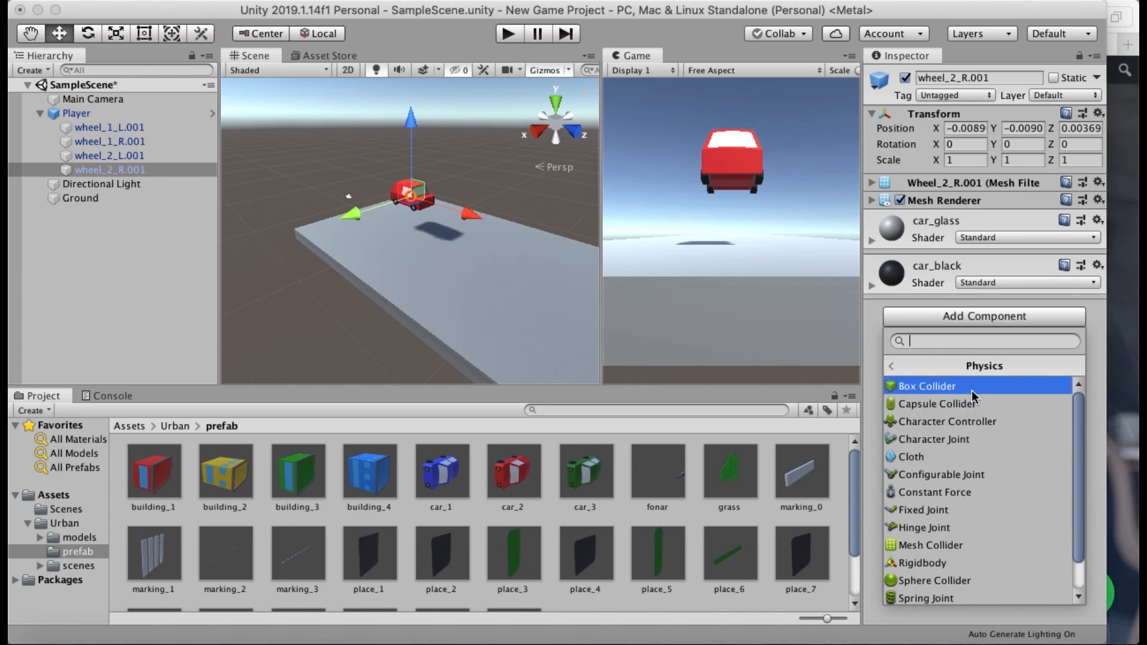
pyautogui.click(973, 387)
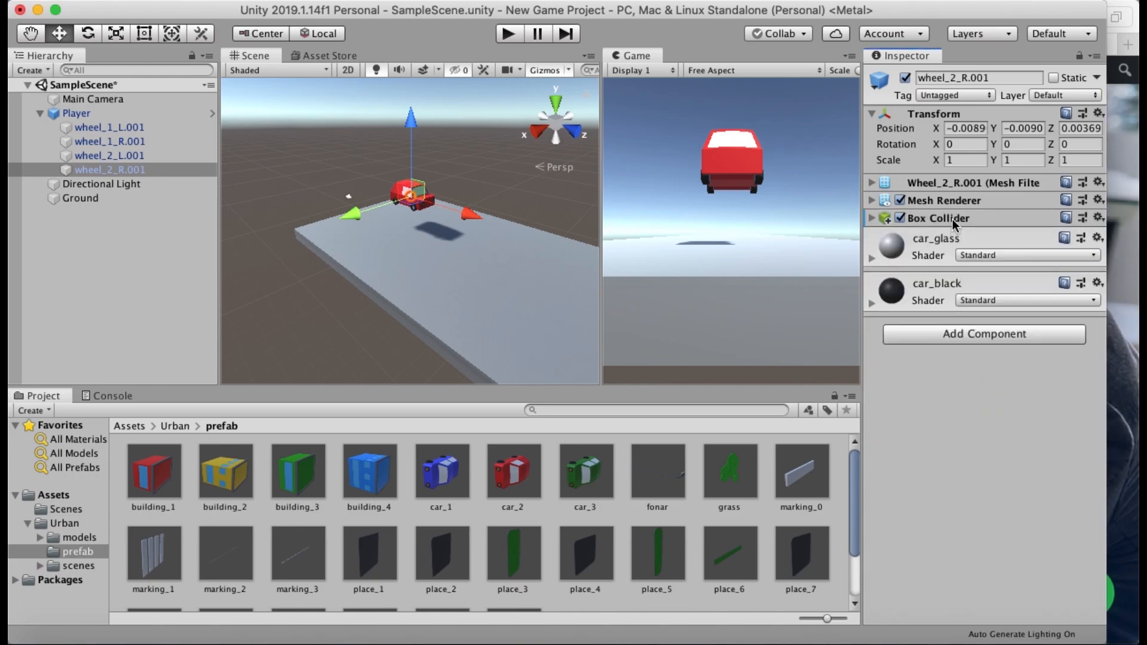
# Step: Check the Box Colliders on the Player's other three wheels and play-test how the car lands
pyautogui.click(138, 157)
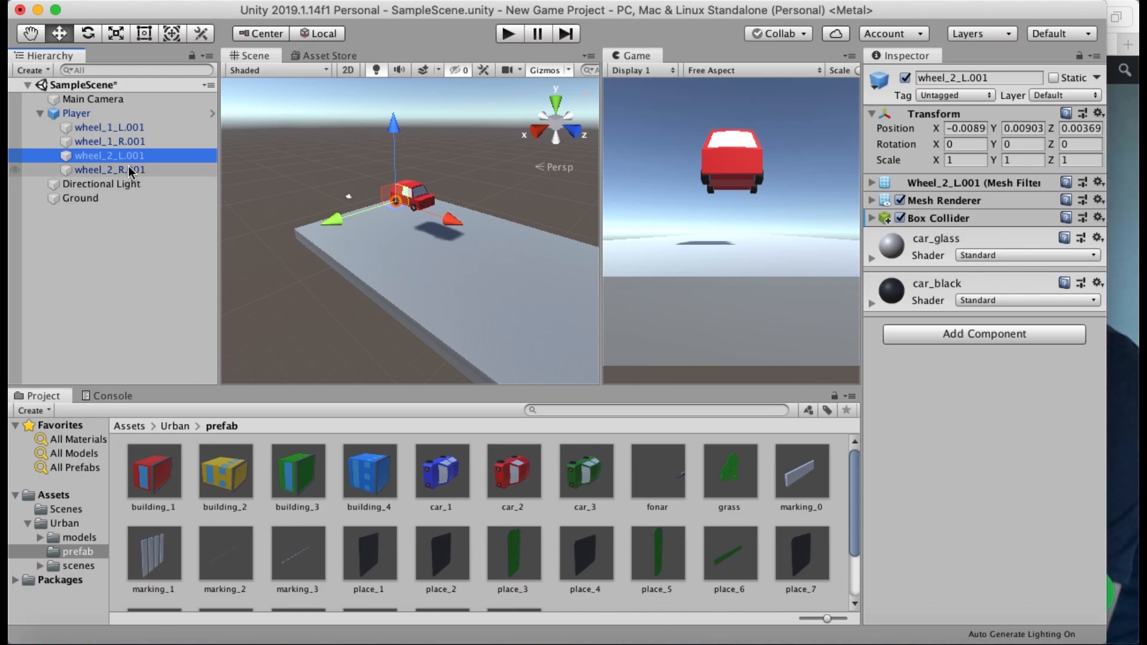
pyautogui.click(122, 142)
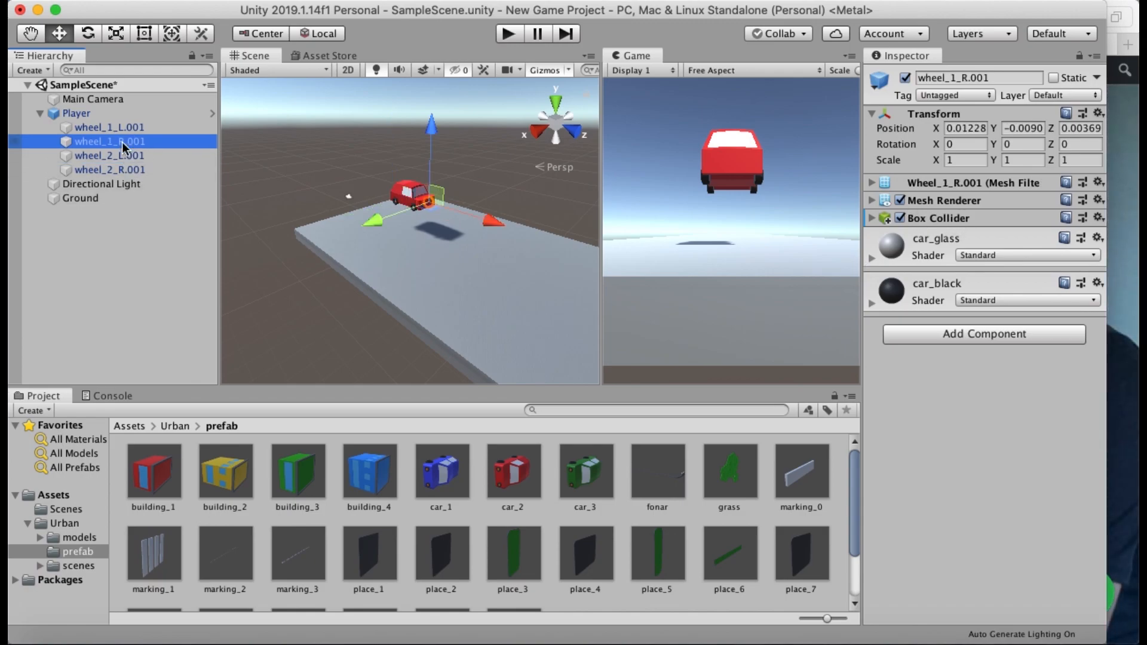
pyautogui.click(122, 128)
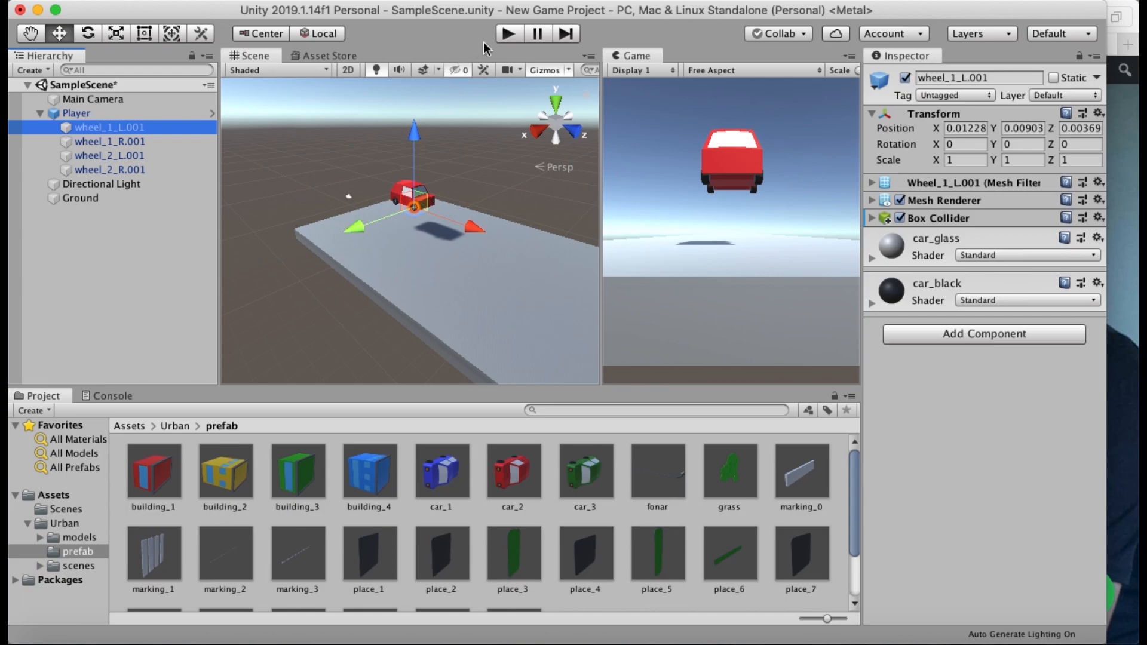
pyautogui.click(511, 36)
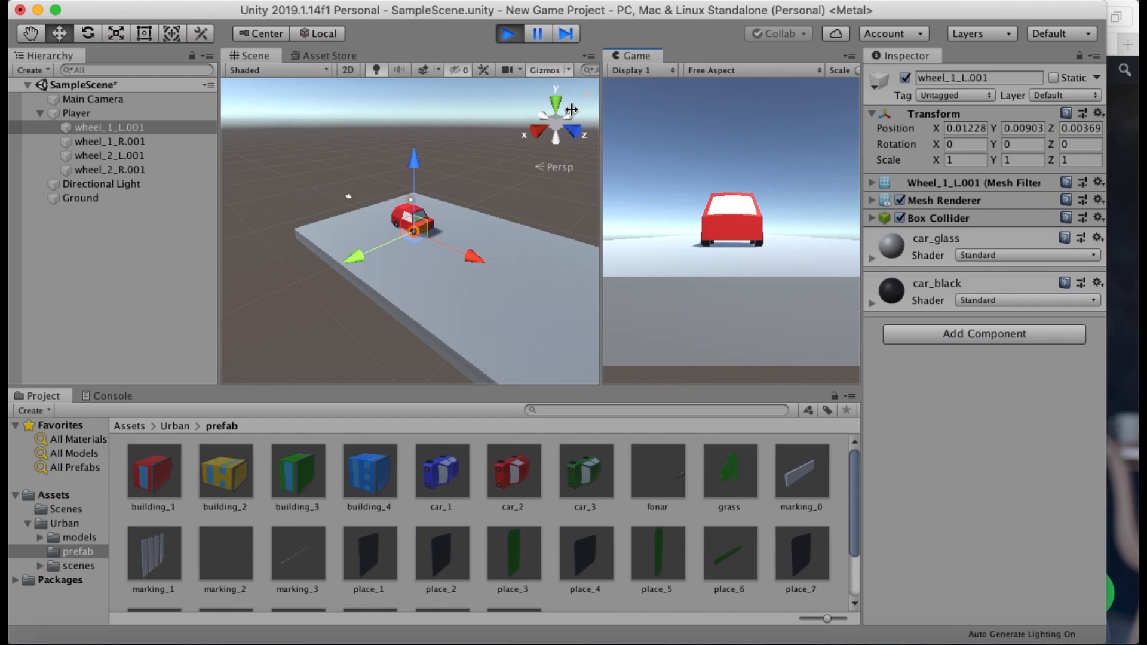
pyautogui.click(510, 37)
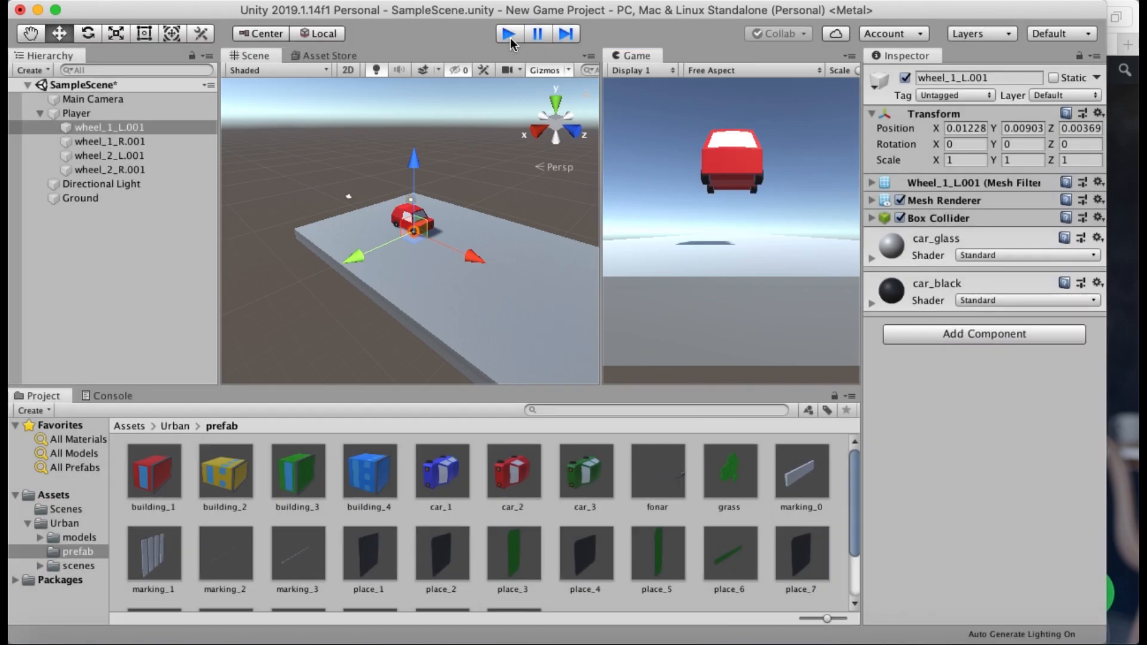
# Step: Select the Player and play-test the scene again while watching its Transform values
pyautogui.click(88, 112)
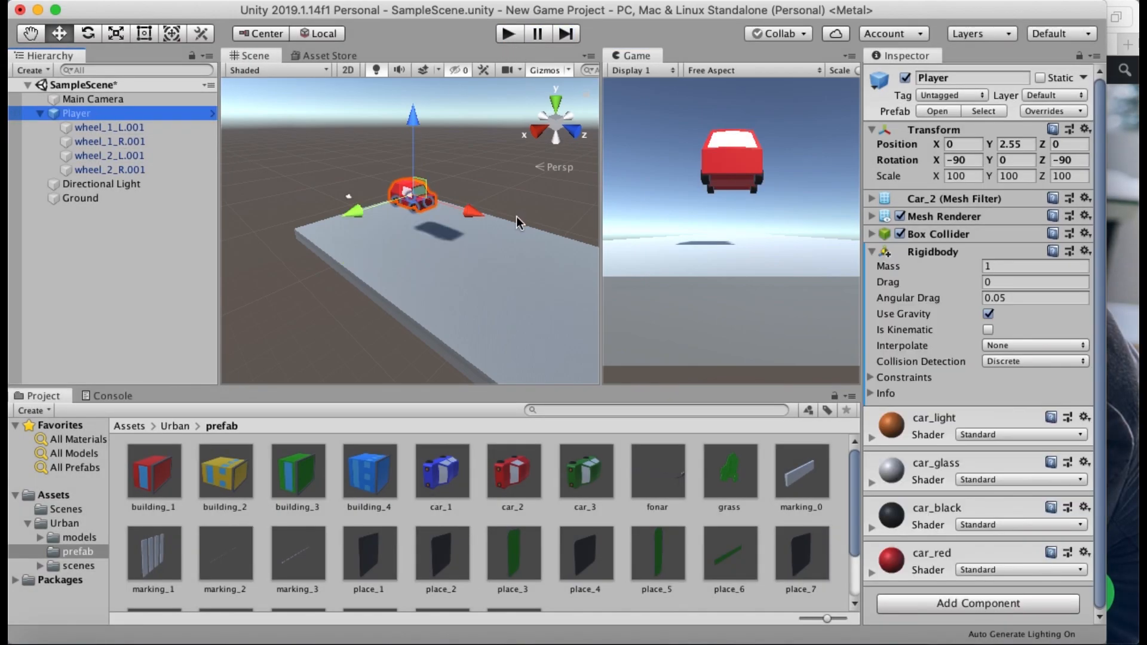
pyautogui.click(510, 36)
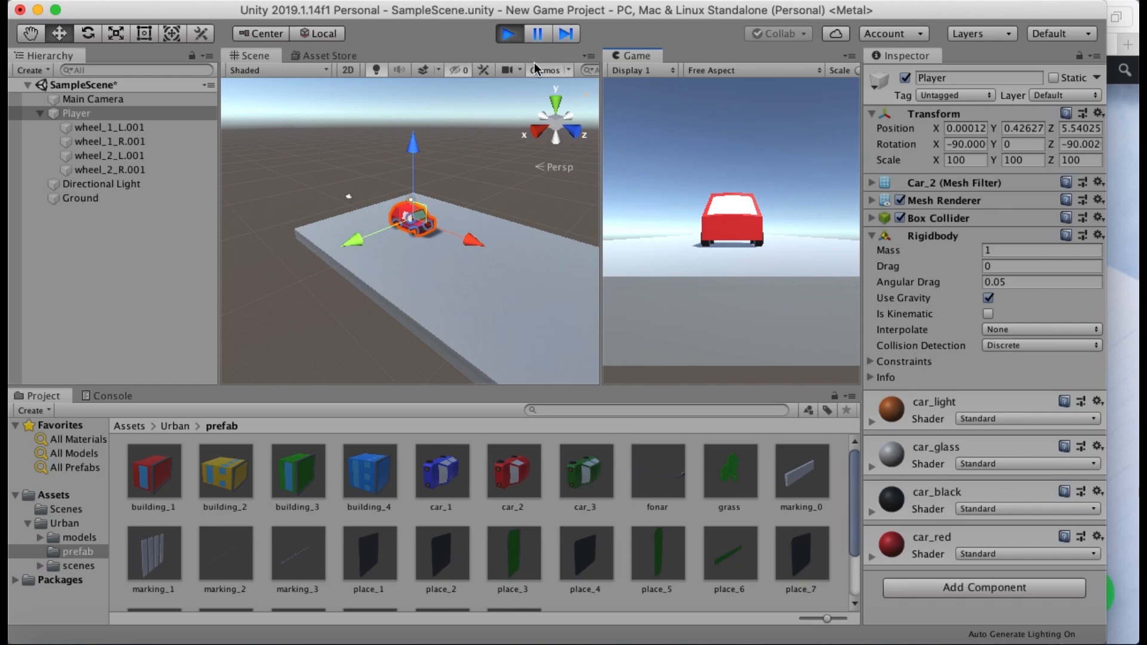
pyautogui.click(508, 36)
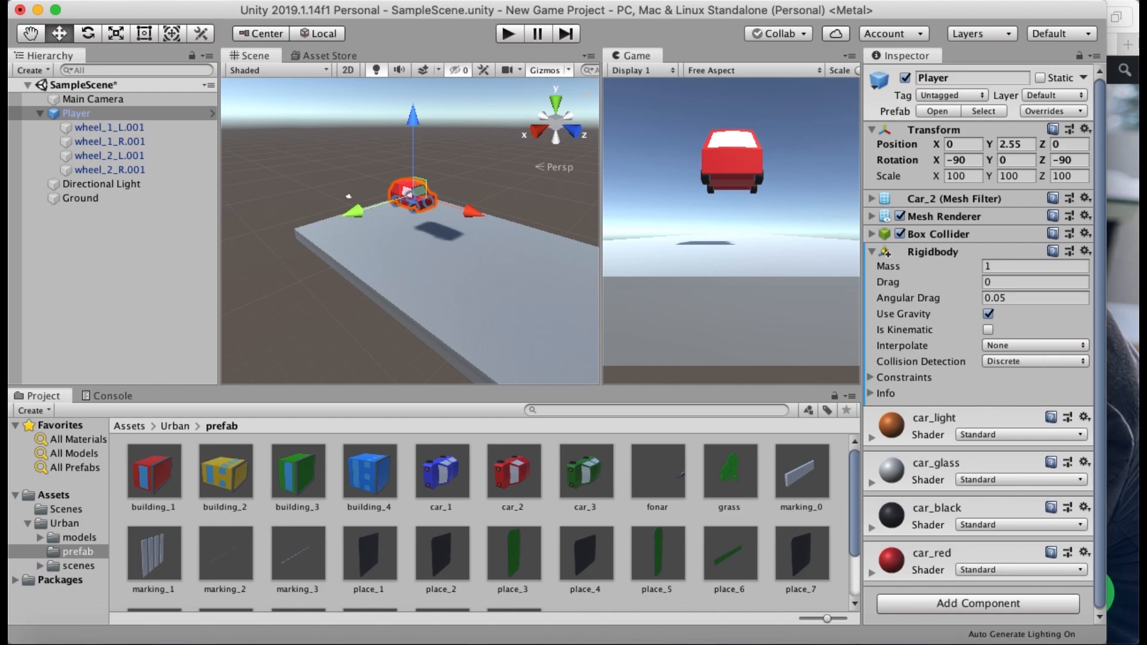
# Step: Tilt the Player car in mid-air with the Rotate tool and start a play-test of its landing
pyautogui.click(86, 34)
pyautogui.moveTo(358, 172); pyautogui.dragTo(402, 120)
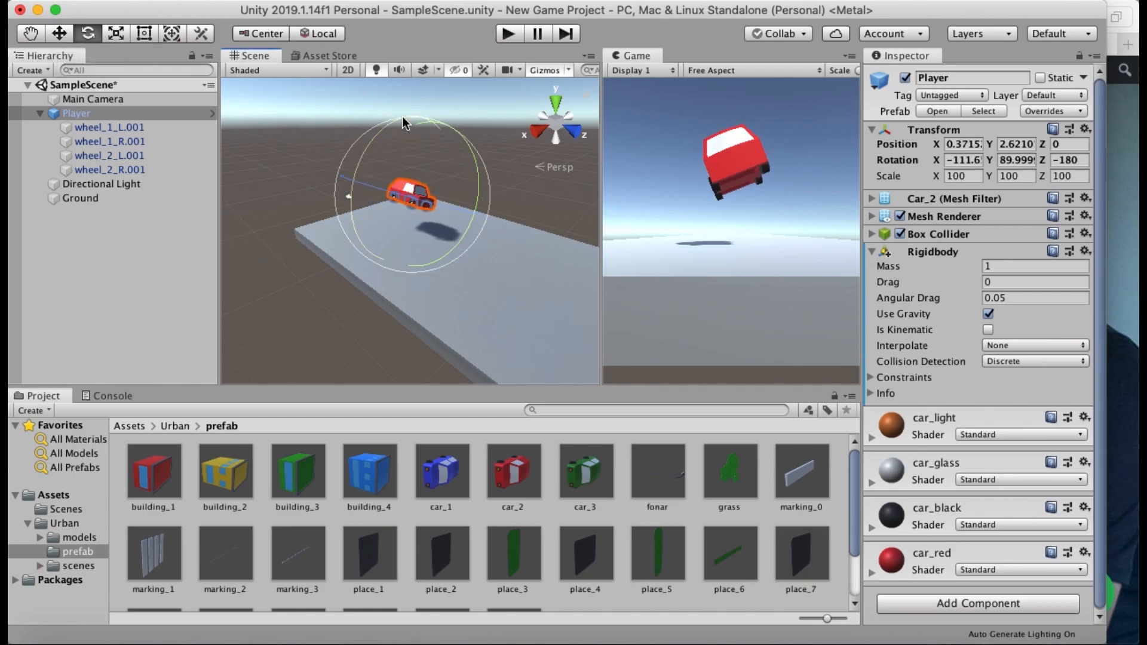
pyautogui.click(508, 38)
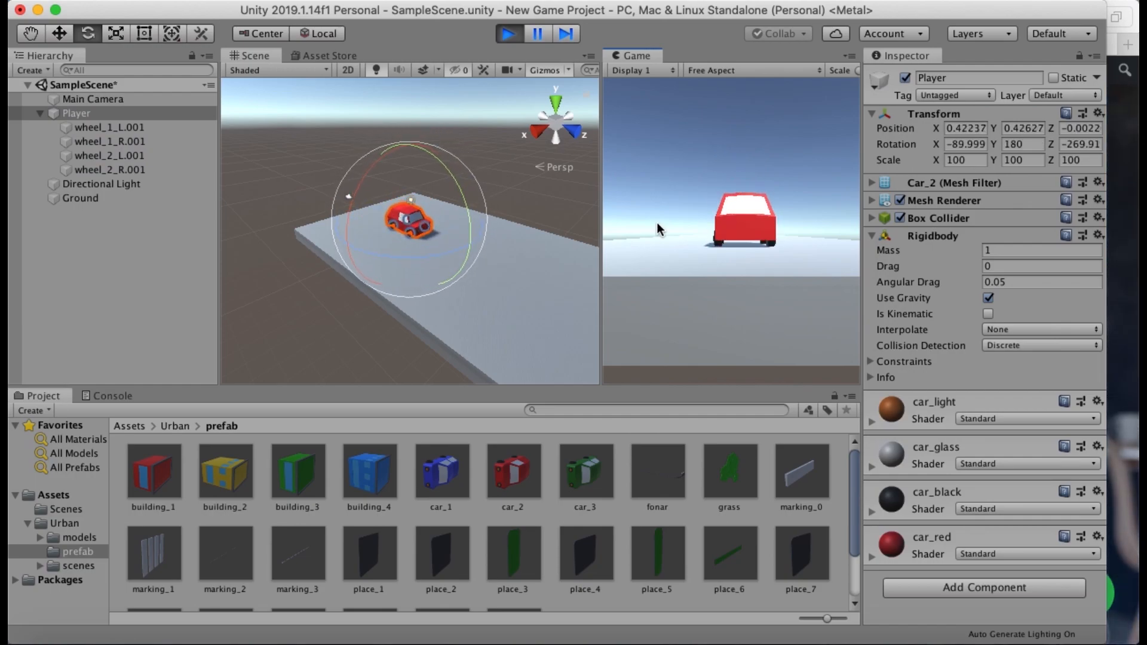
# Step: Copy the landed car's Y position, stop the play-test and set the untilted Player's Position Y to 0.42627
pyautogui.click(1026, 133)
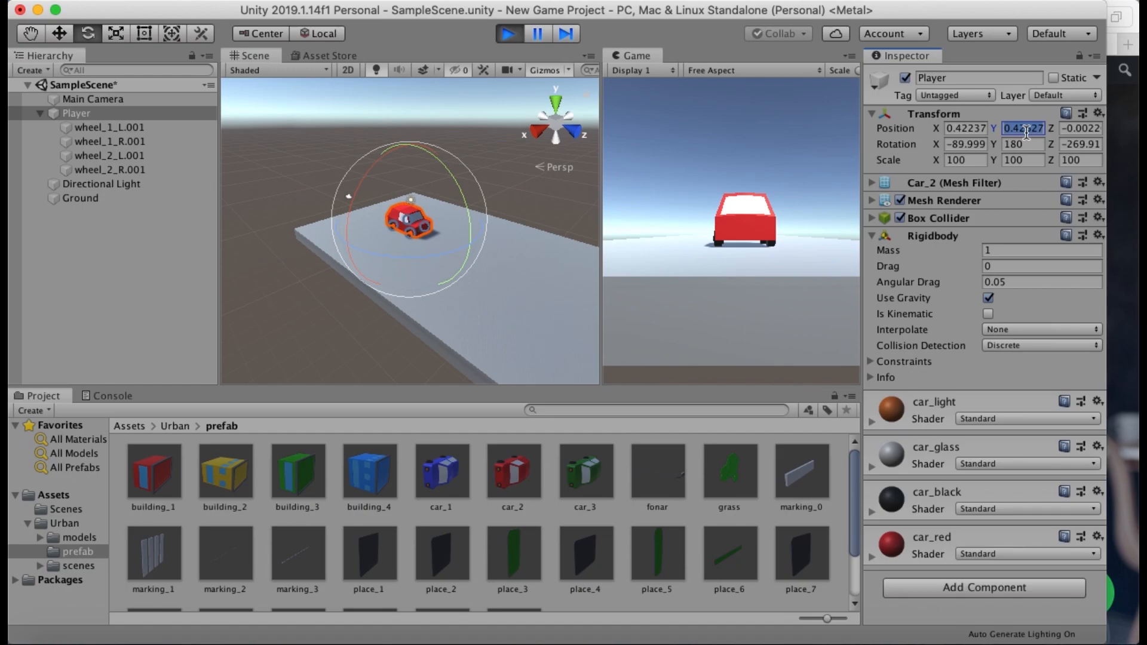
pyautogui.click(513, 37)
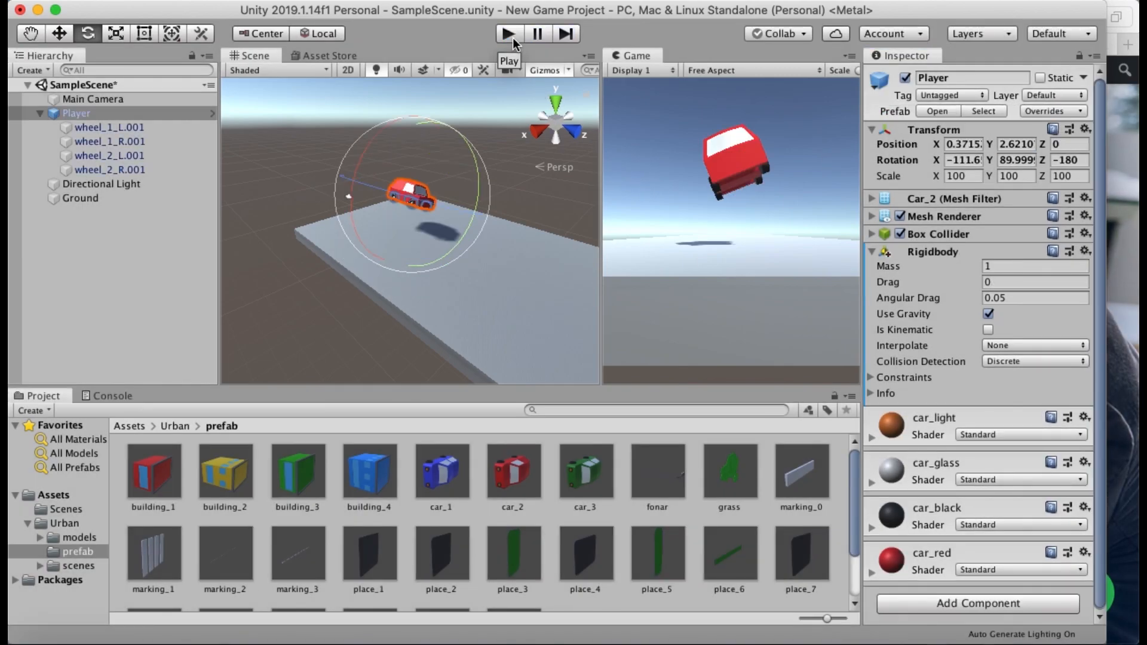
pyautogui.click(1025, 144)
pyautogui.press('super+v')
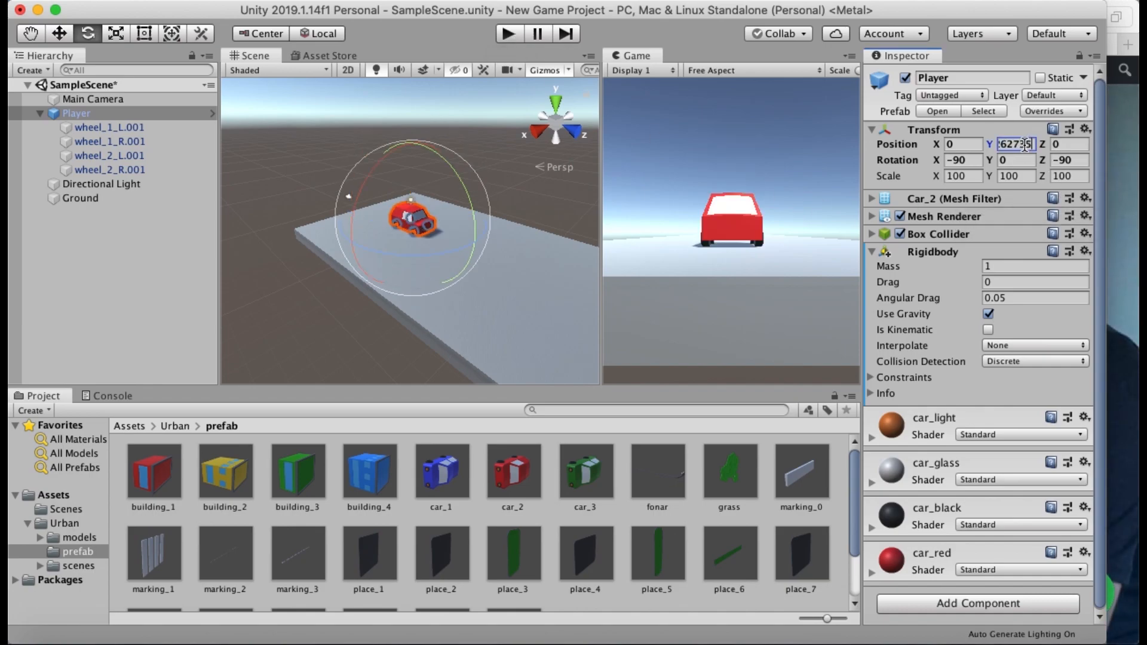
pyautogui.press('Up')
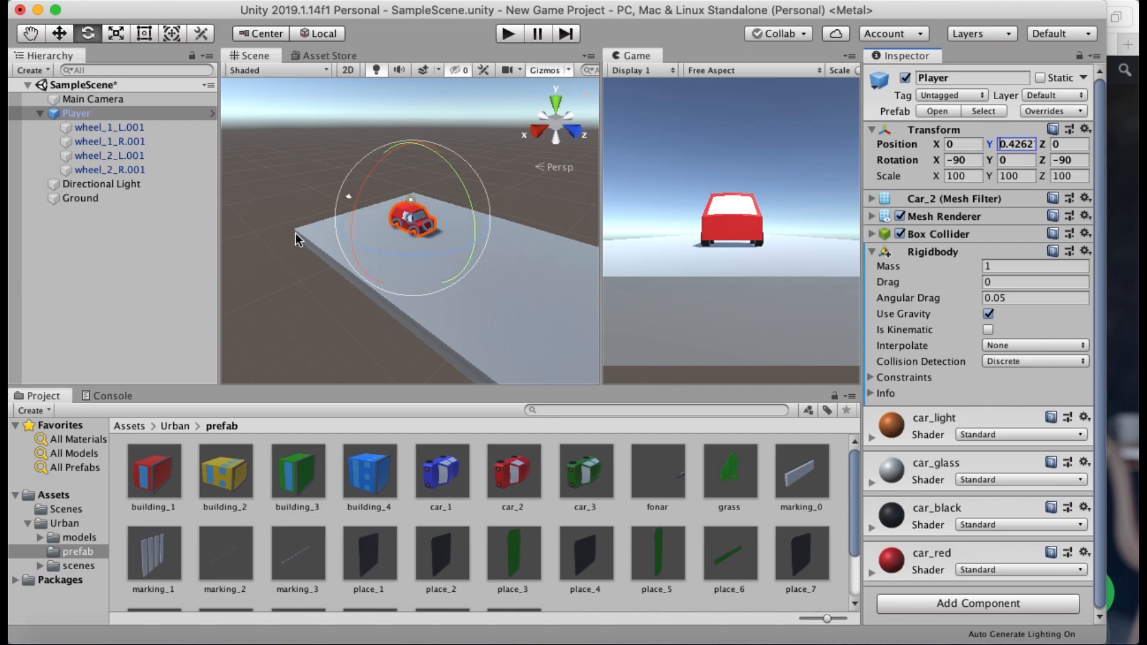
# Step: Set the Main Camera's Clear Flags to Solid Color
pyautogui.click(86, 100)
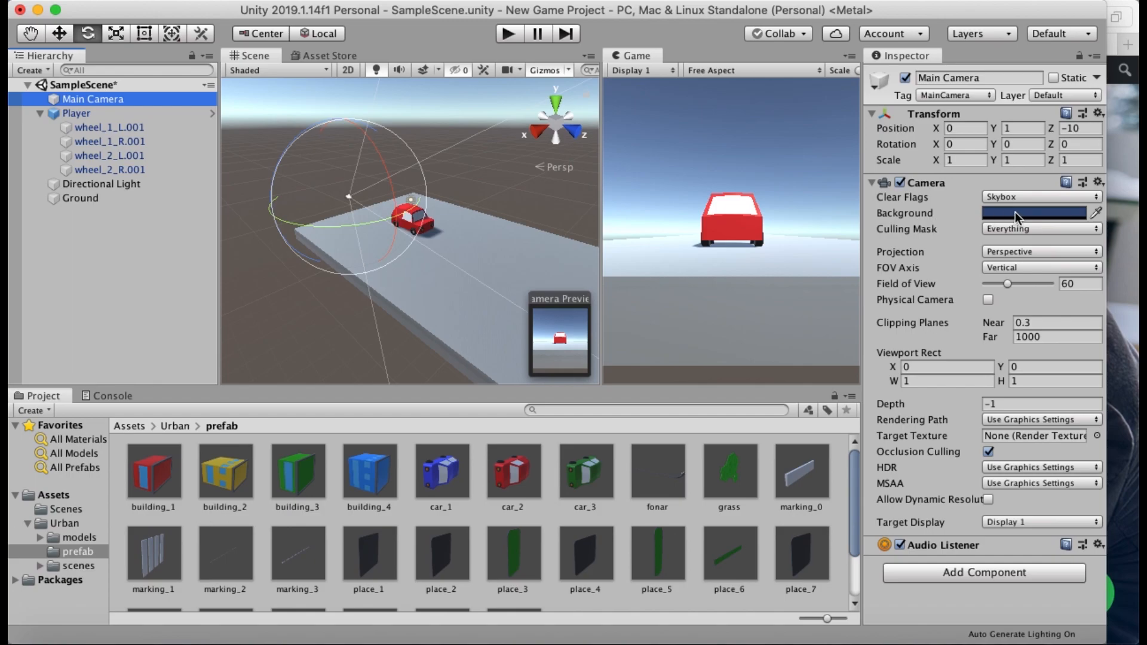
pyautogui.click(1020, 196)
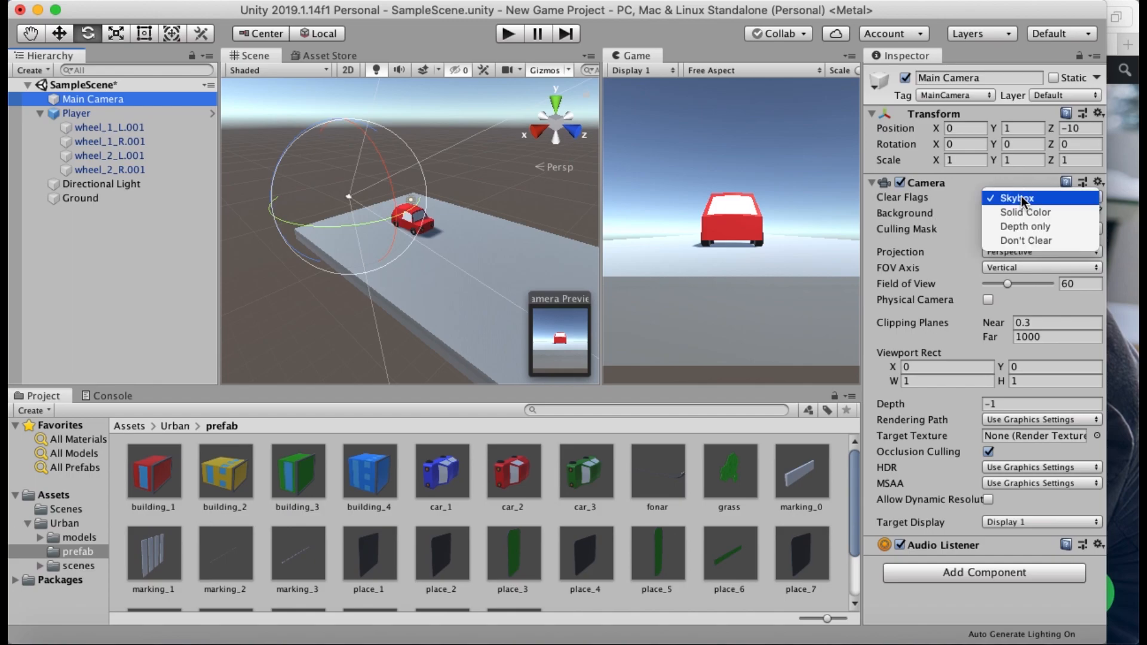
pyautogui.click(1021, 212)
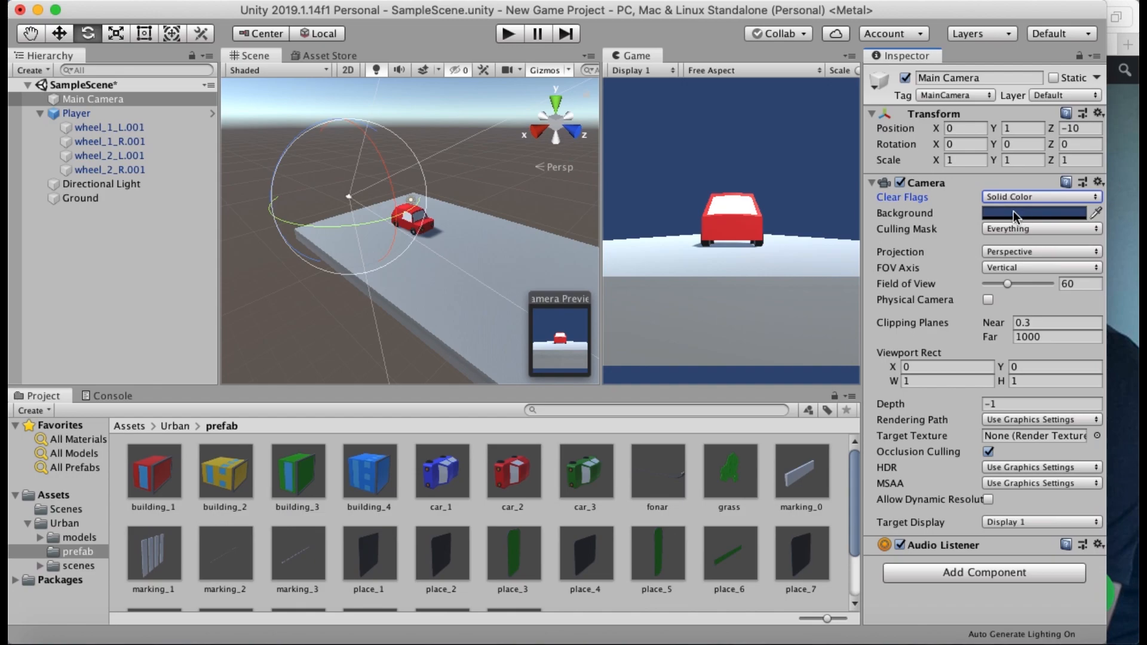
# Step: Set the Main Camera's background color to hexadecimal EFEFEF and close the color picker
pyautogui.click(1014, 212)
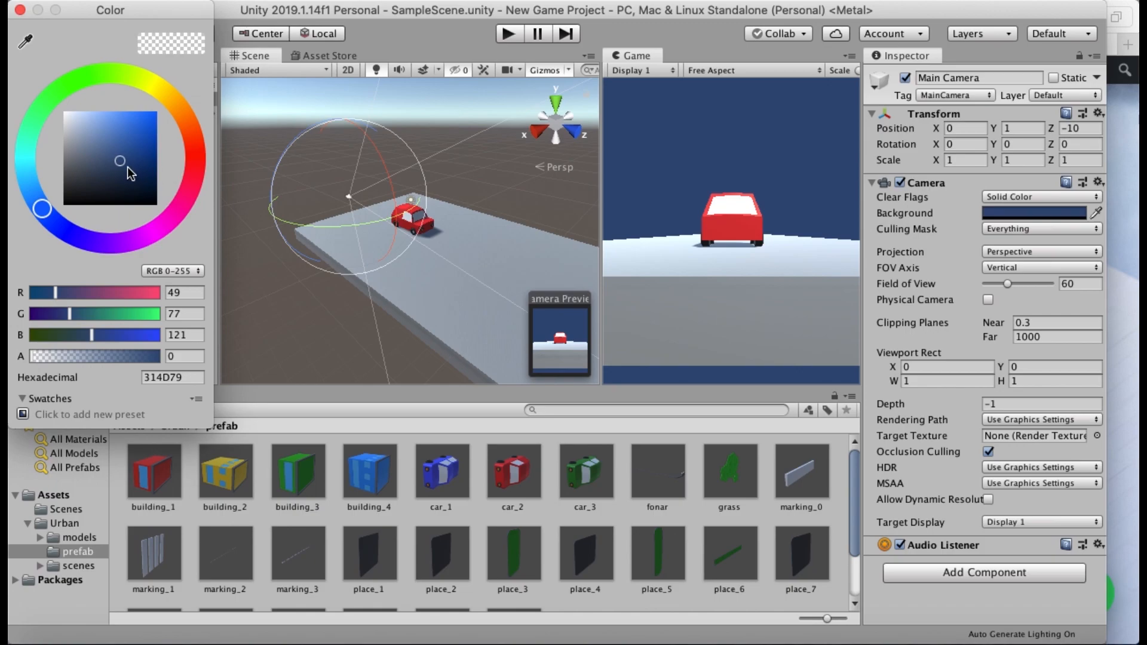
pyautogui.moveTo(121, 161); pyautogui.dragTo(58, 126)
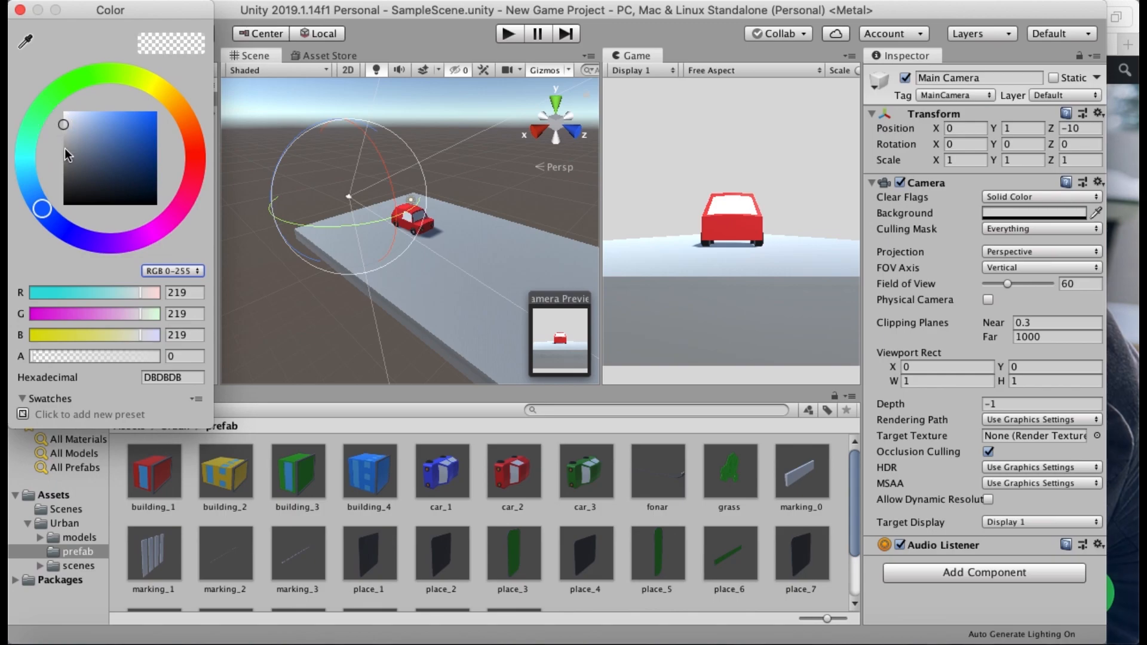
pyautogui.click(164, 377)
pyautogui.write('EFEFEF')
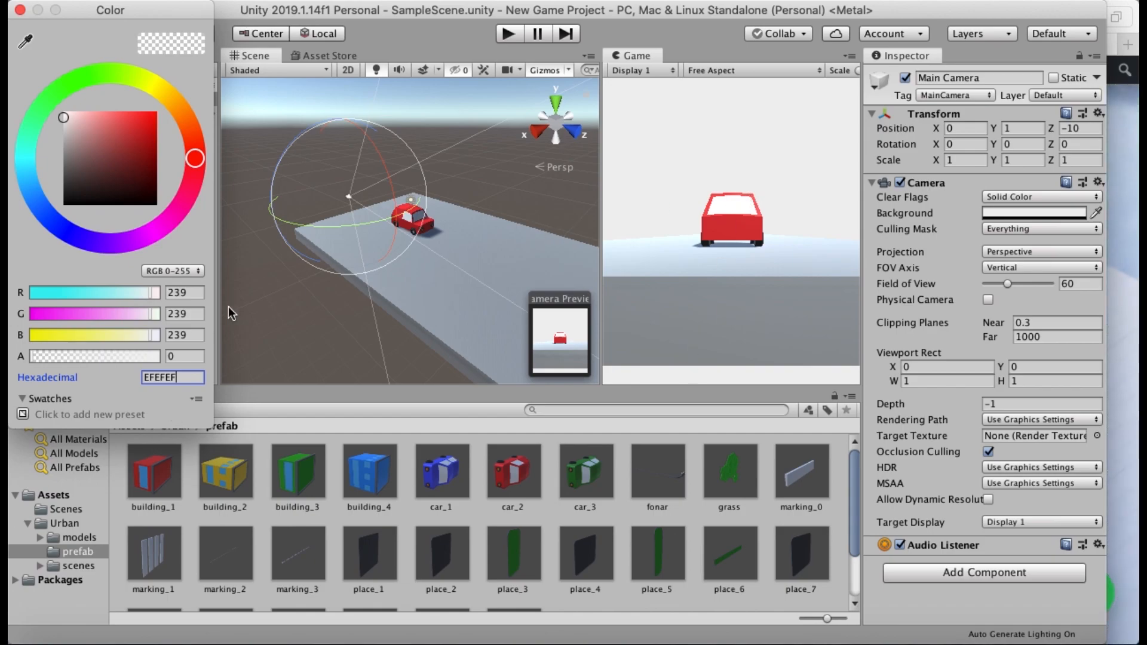
pyautogui.click(20, 10)
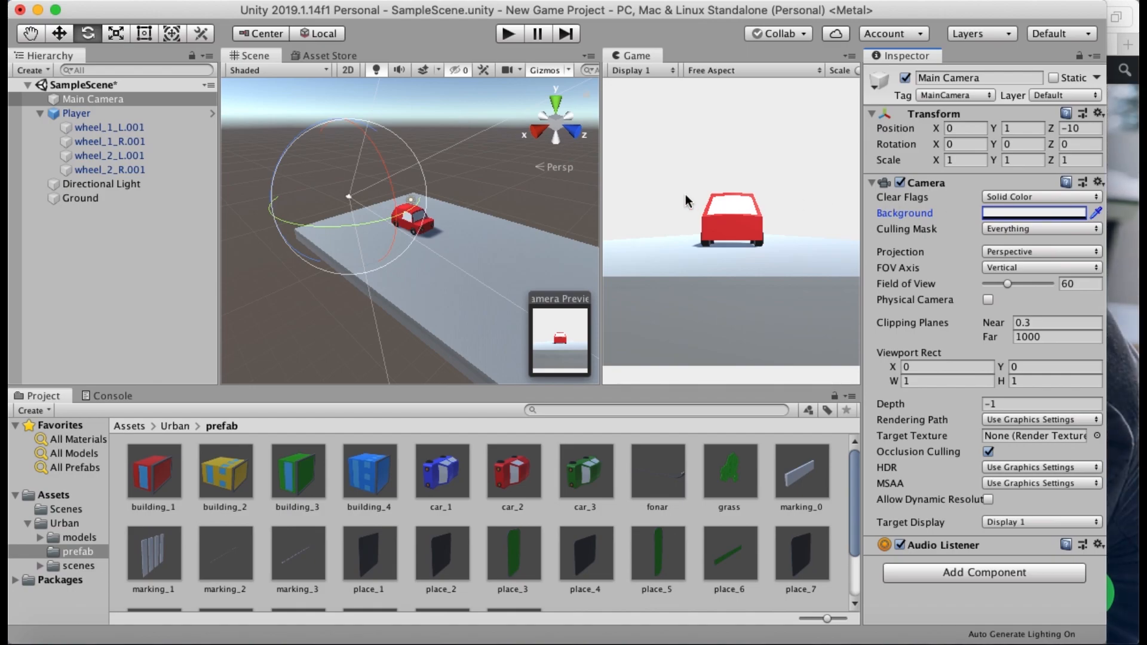
# Step: Preview the Game view maximized, restore the layout and save the scene
pyautogui.click(646, 58)
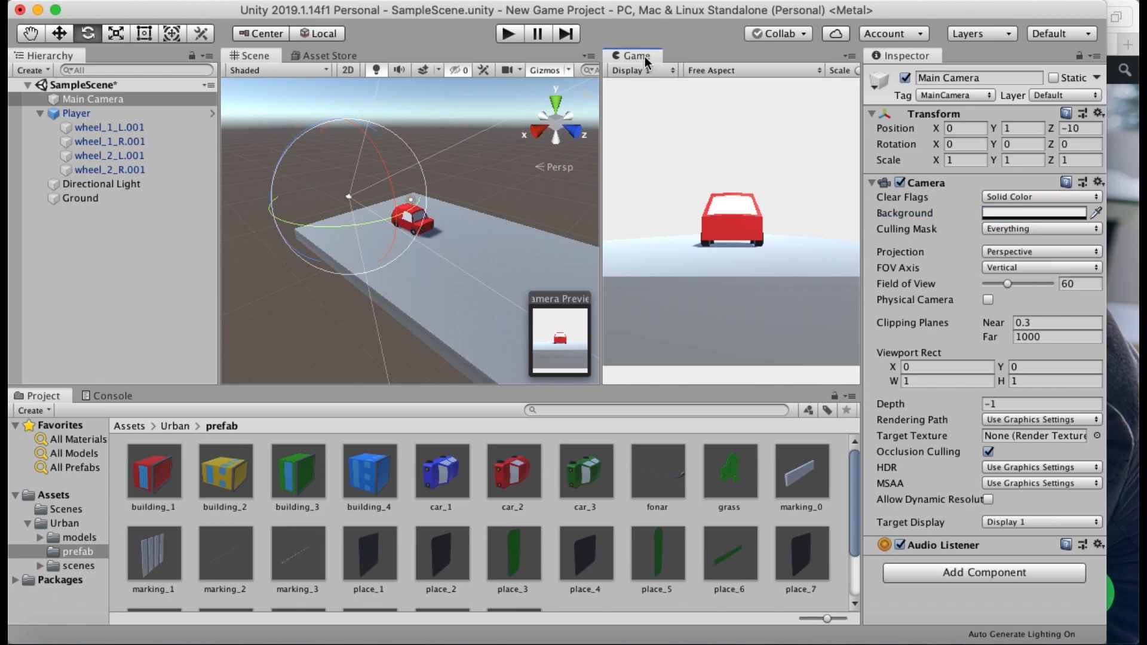
pyautogui.doubleClick(636, 56)
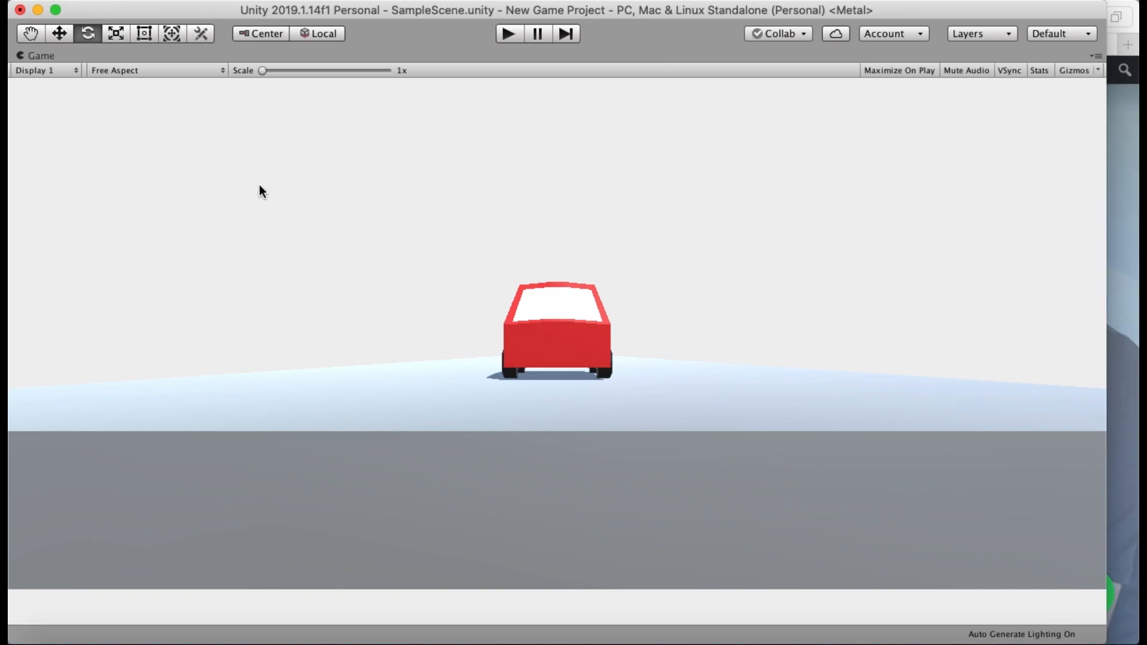
pyautogui.hotkey('shift', 'space')
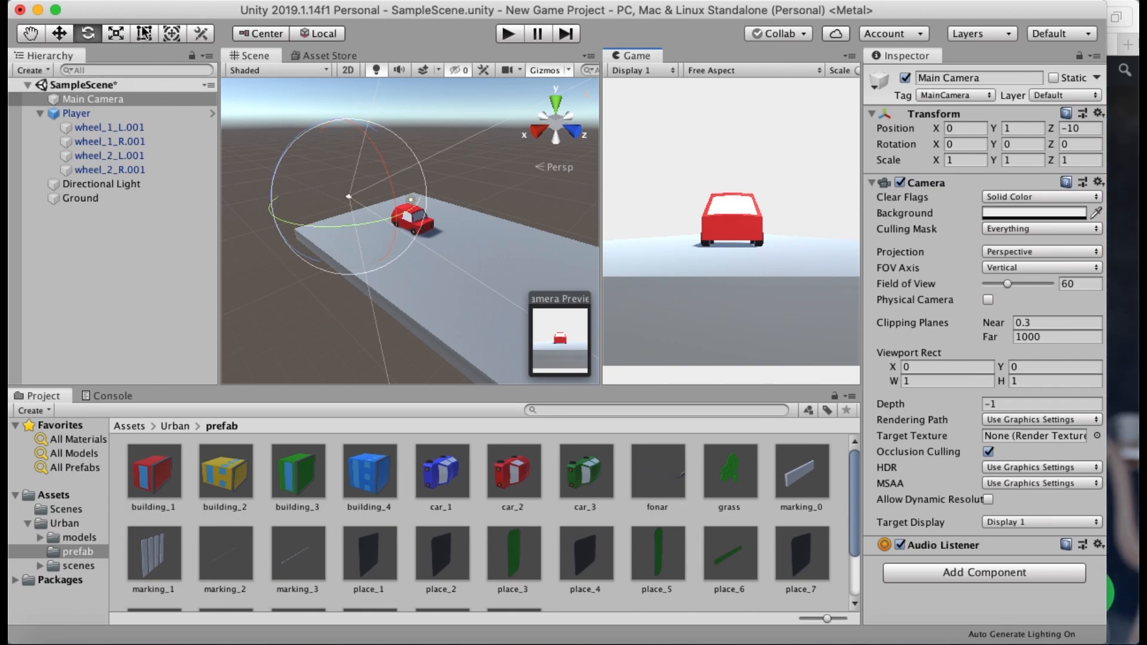
pyautogui.click(121, 1)
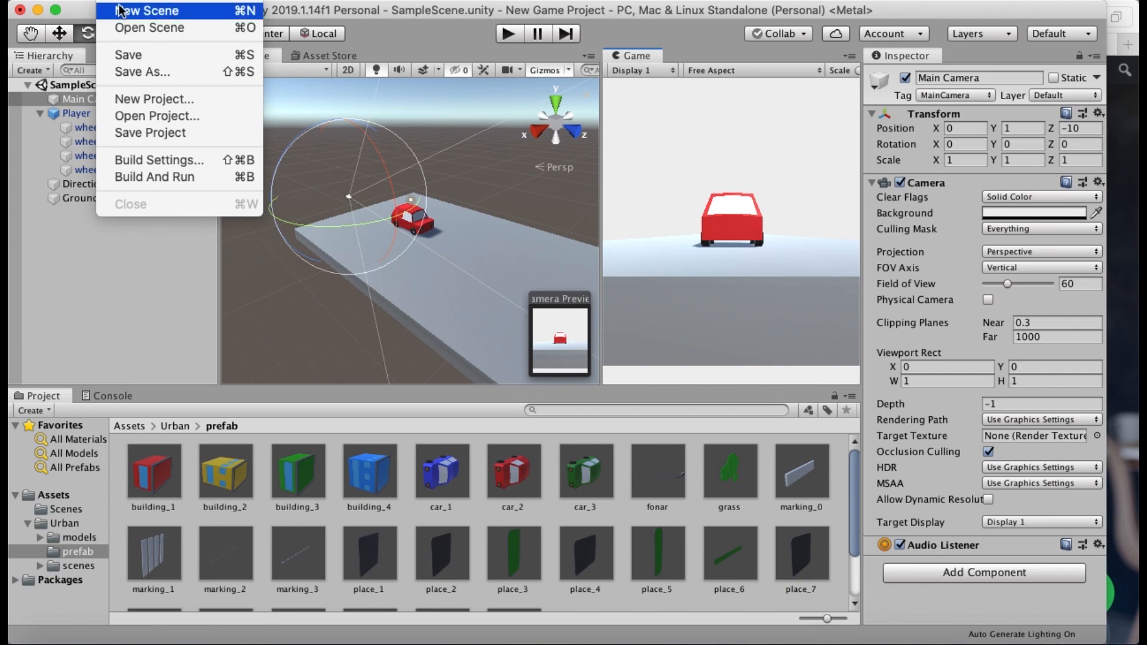
pyautogui.click(144, 57)
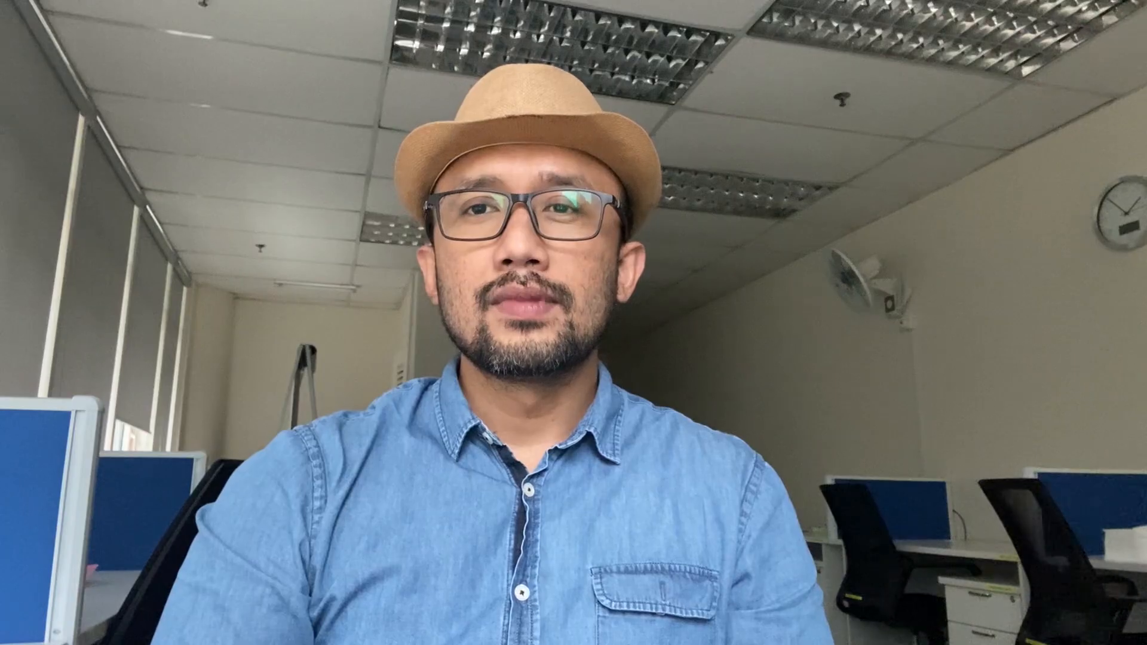